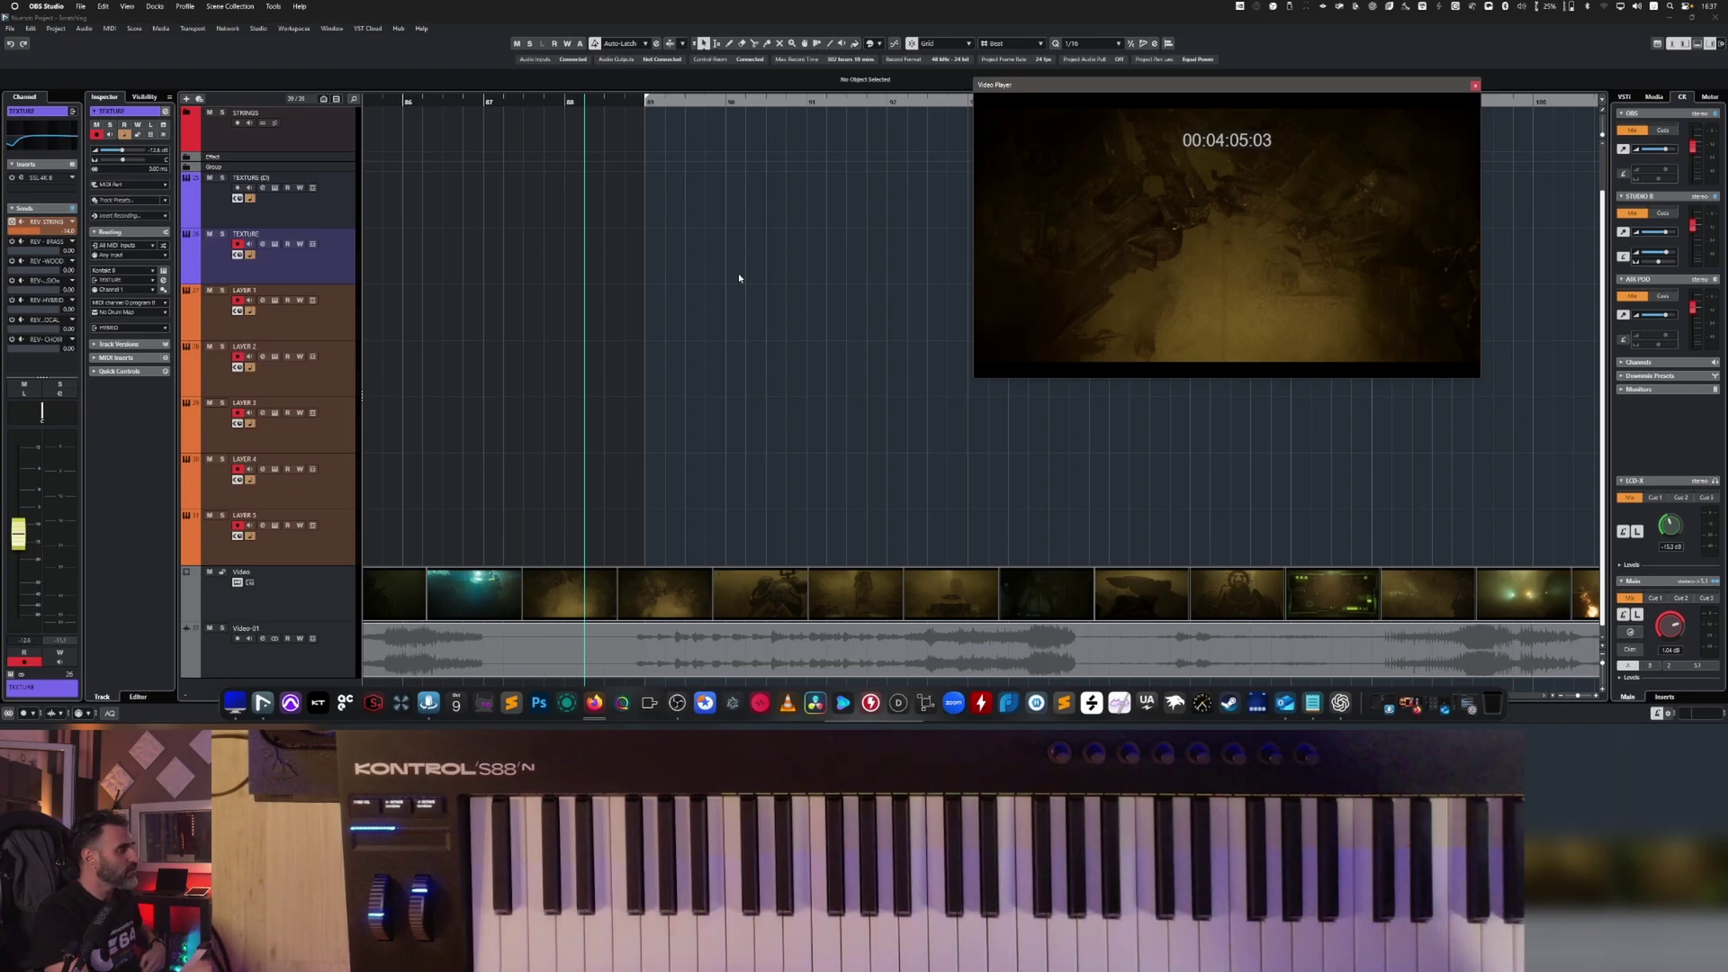
Step: Audition the TEXTURE track's Kepler II instrument, check its Space settings, and close its window
click(326, 307)
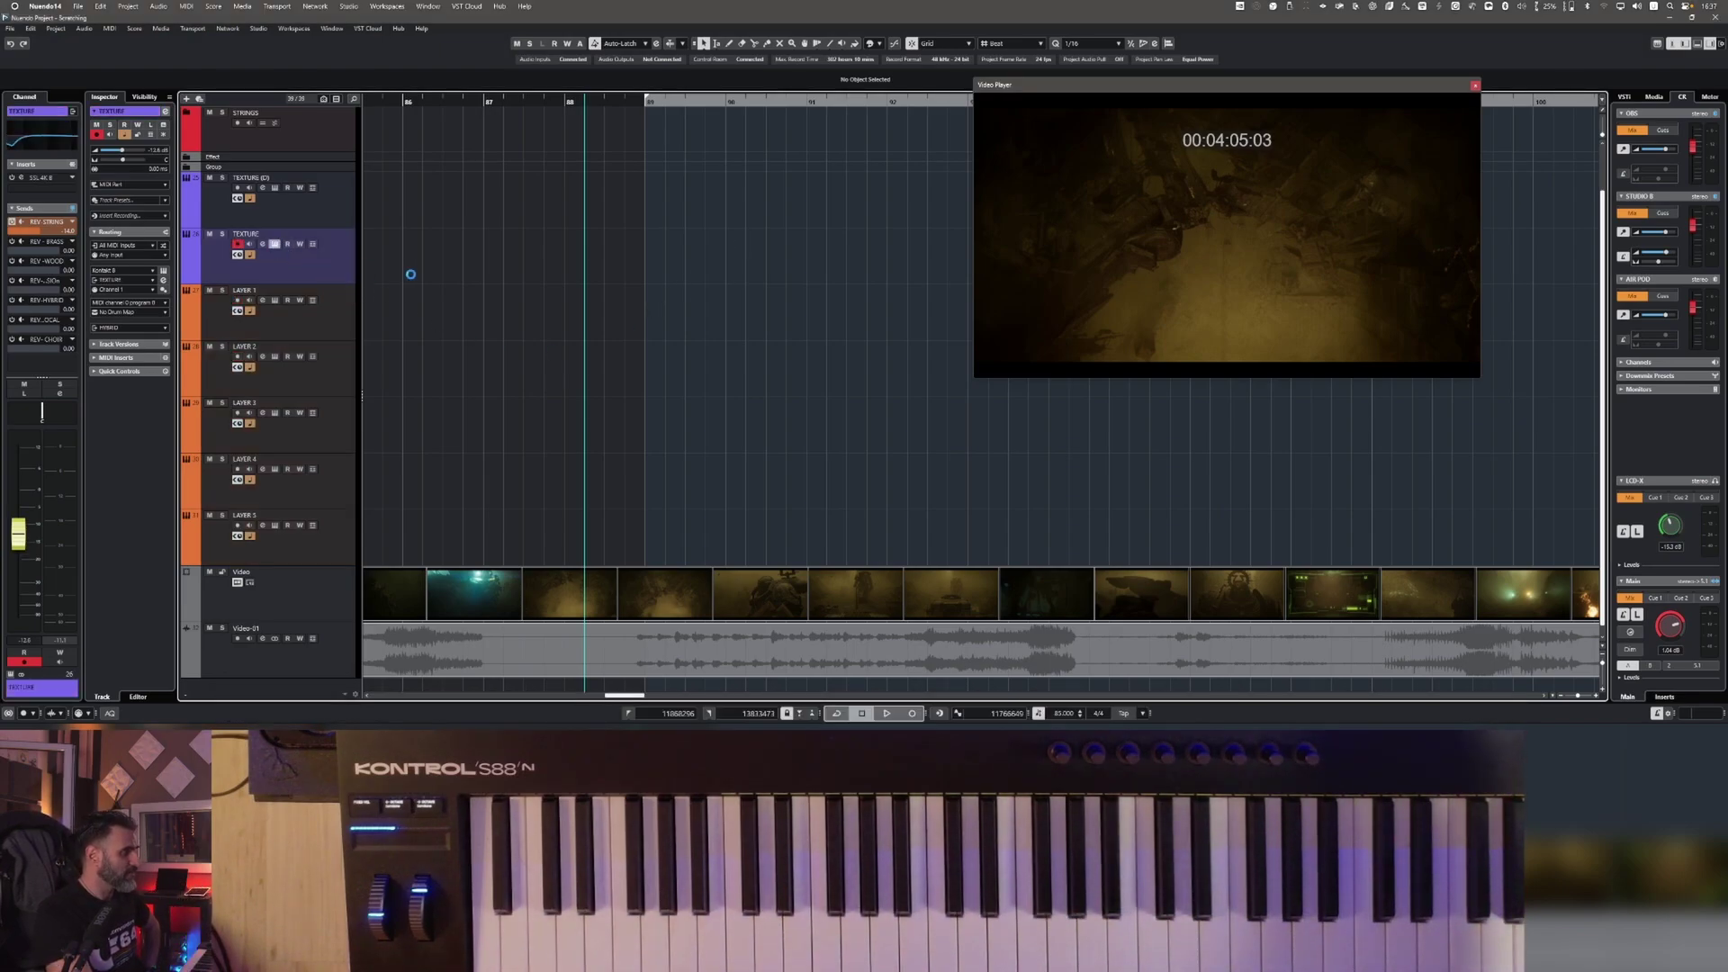
drag(492, 66, 653, 87)
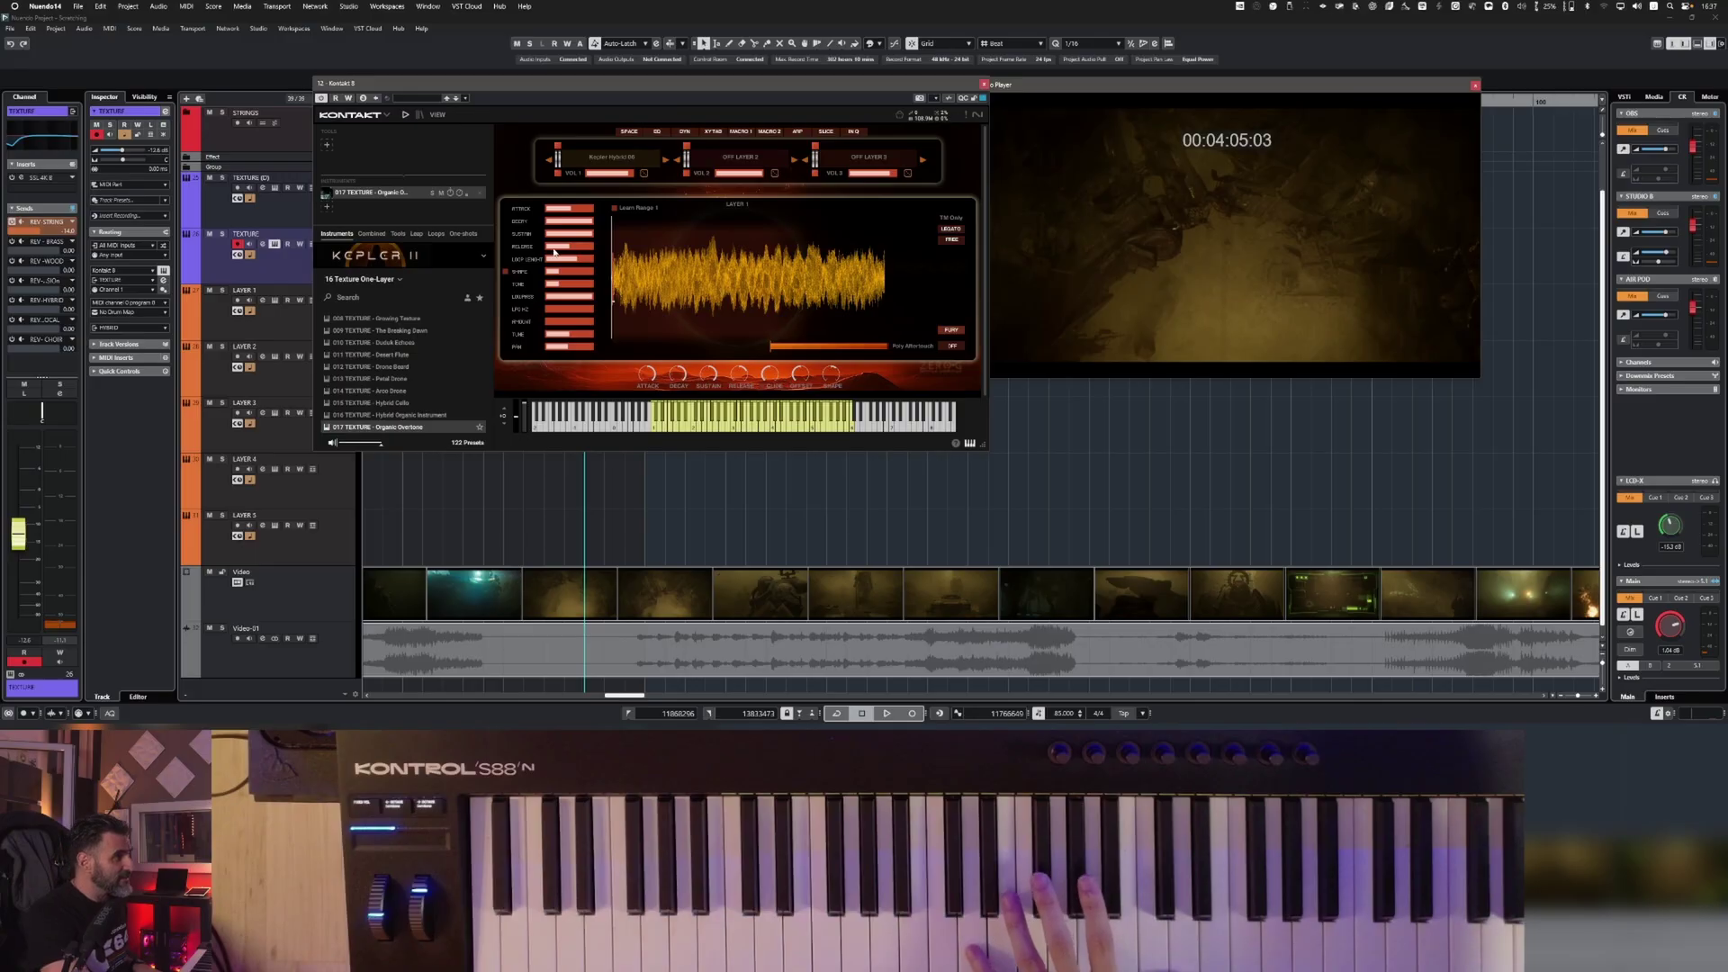
click(631, 132)
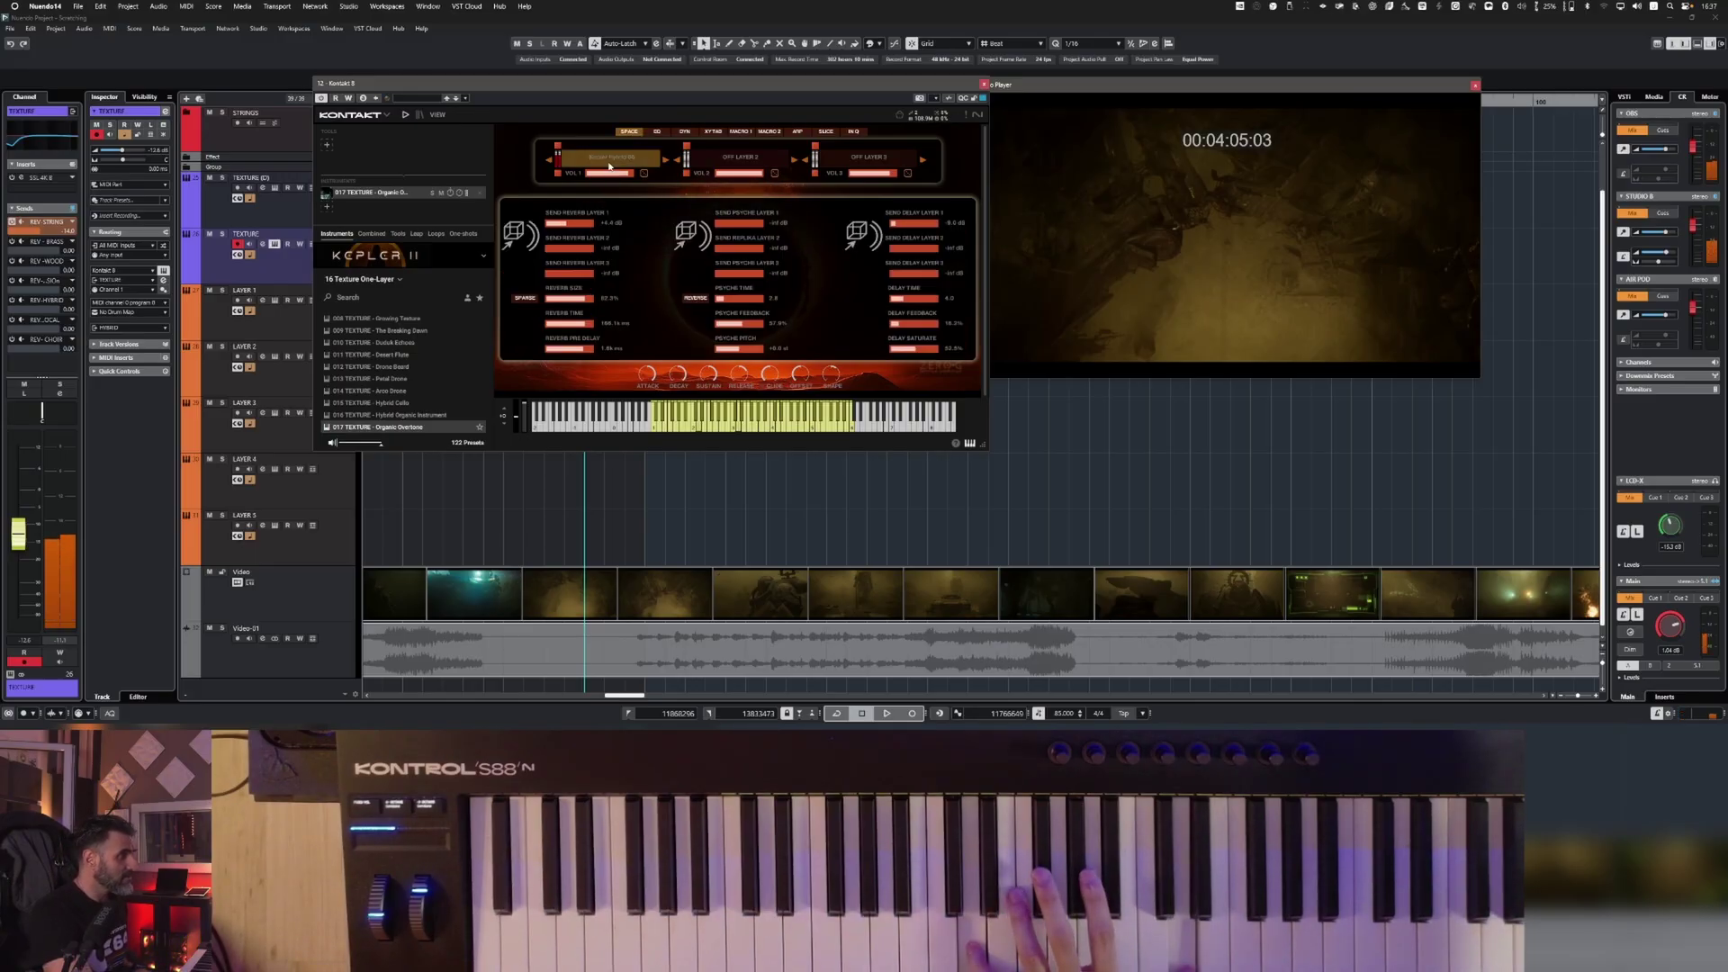
click(632, 135)
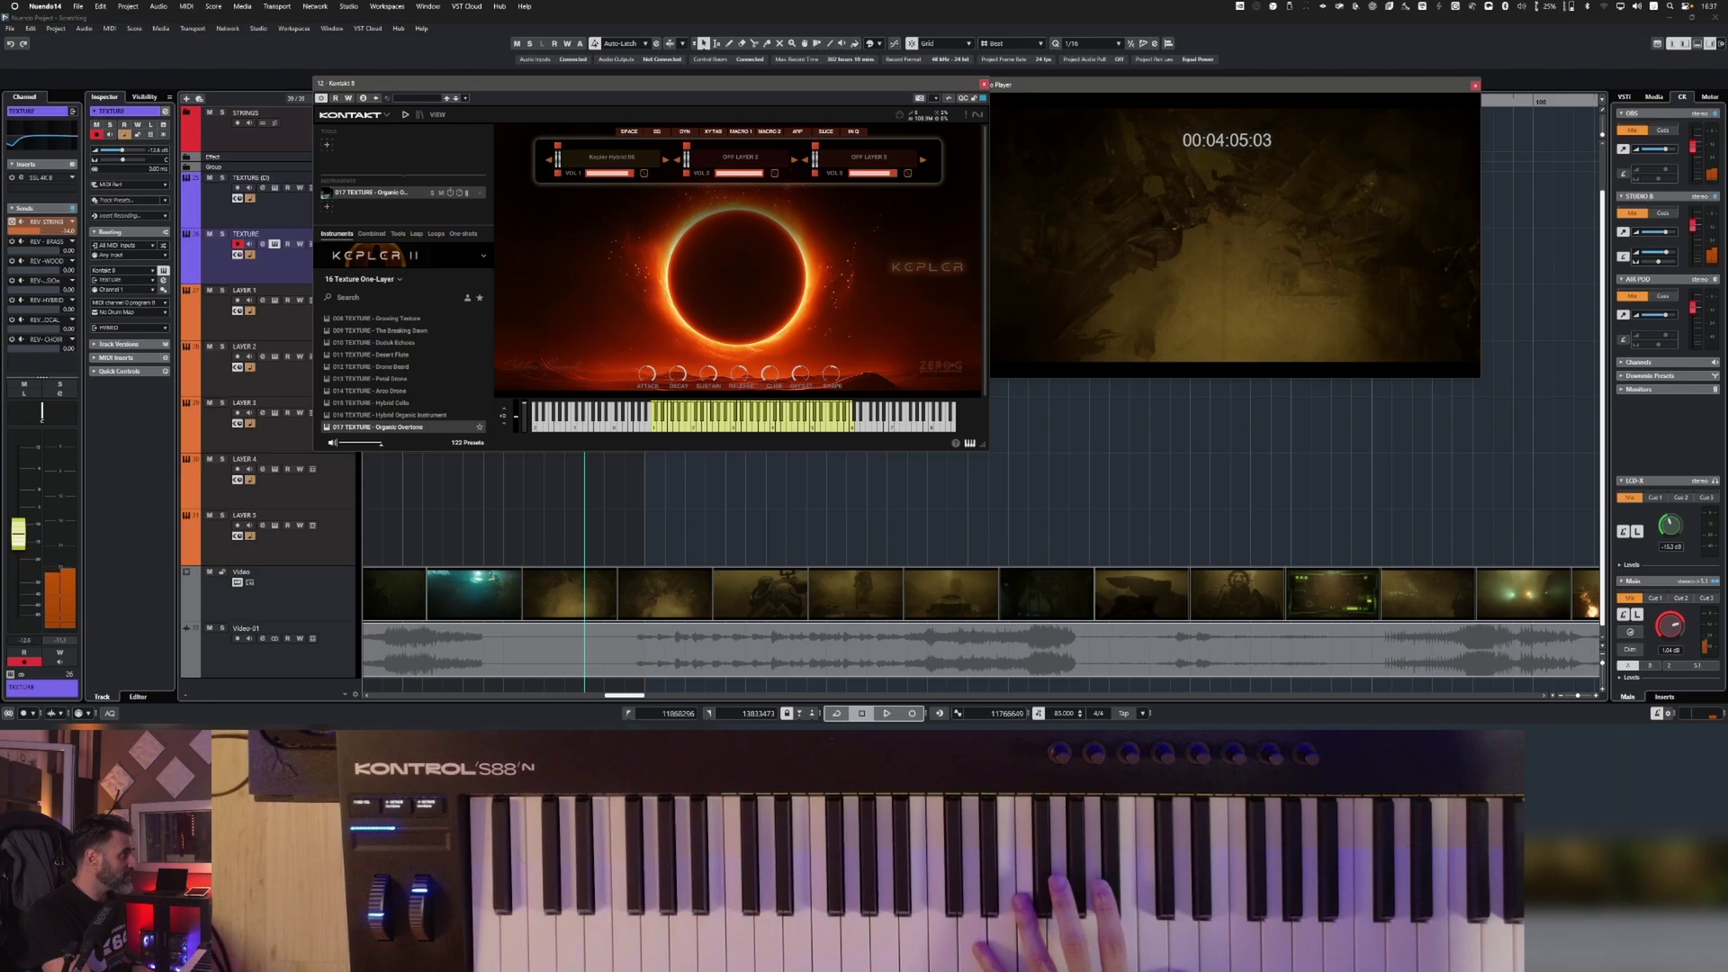
click(125, 134)
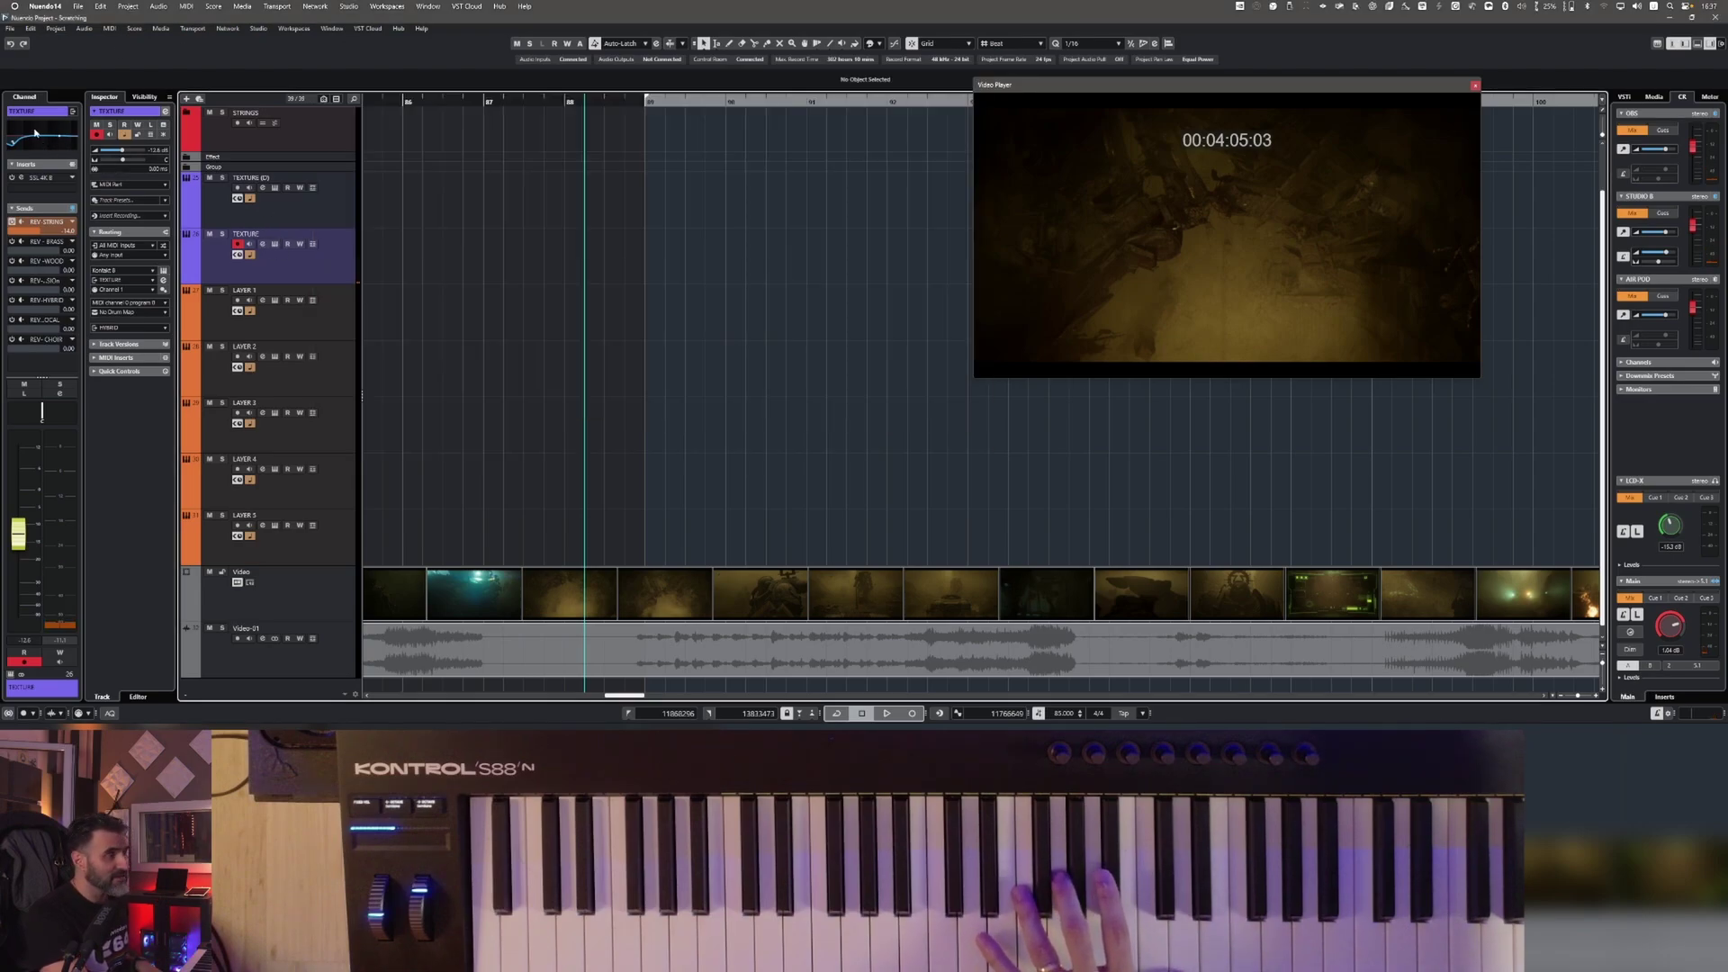
Step: Open the Kontakt instruments on LAYER 1, LAYER 2 and LAYER 3 and audition each sound
click(343, 329)
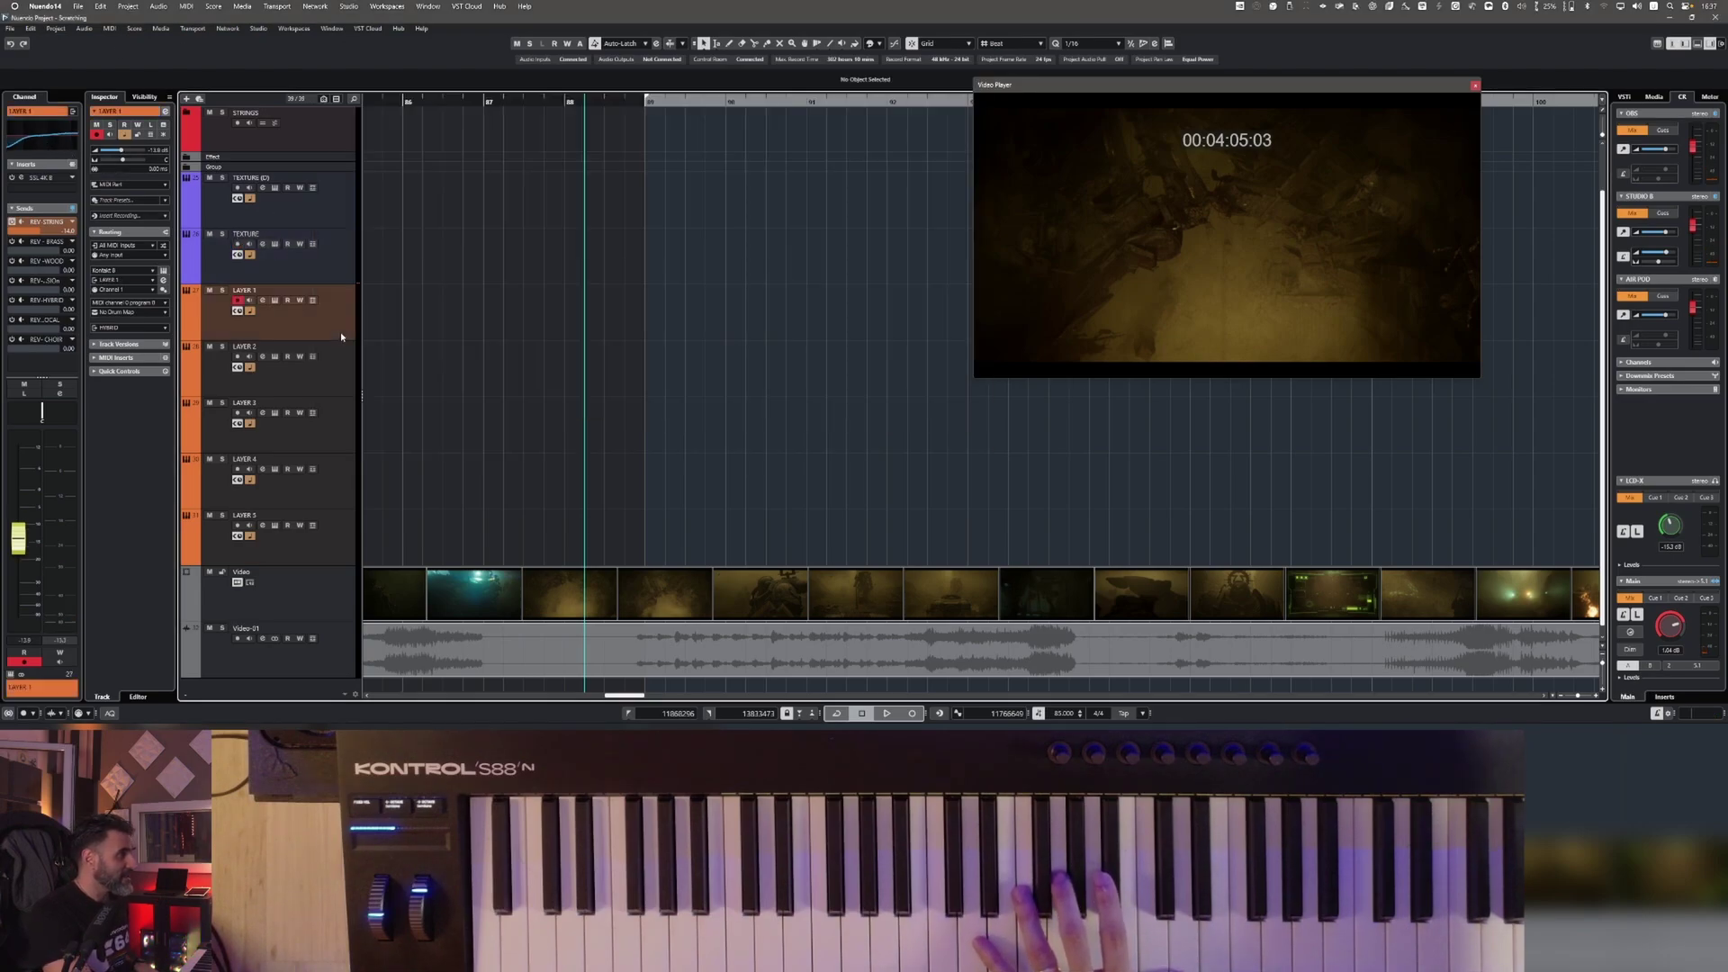
click(275, 300)
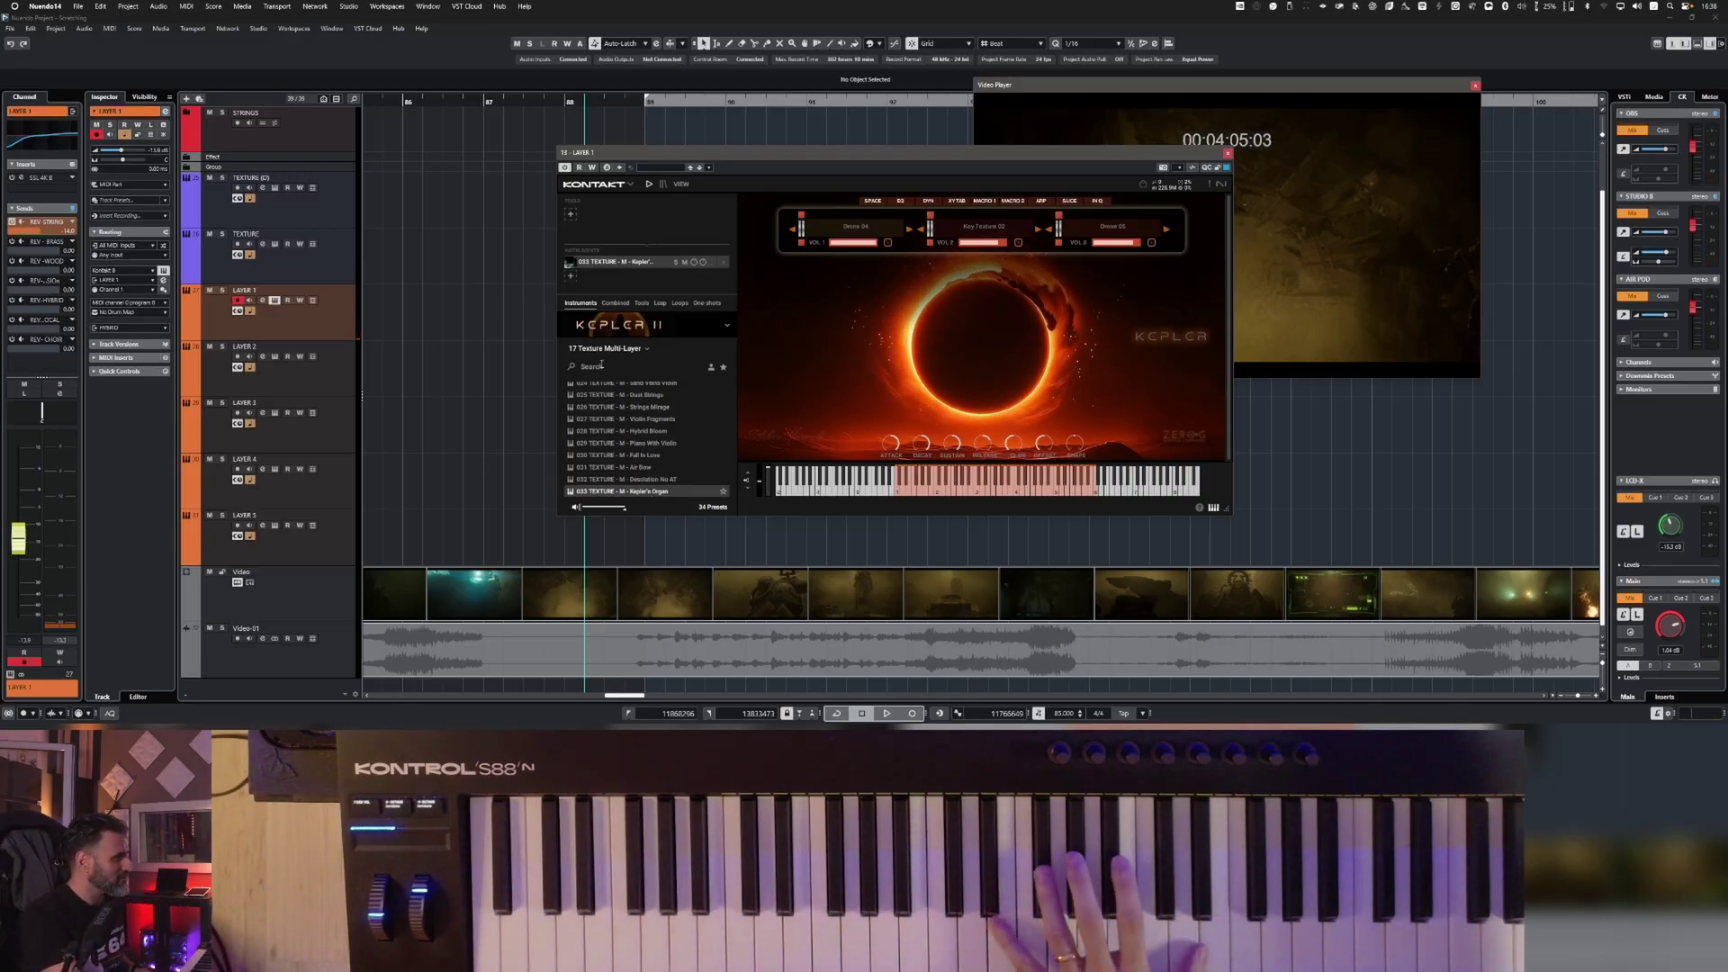
click(276, 357)
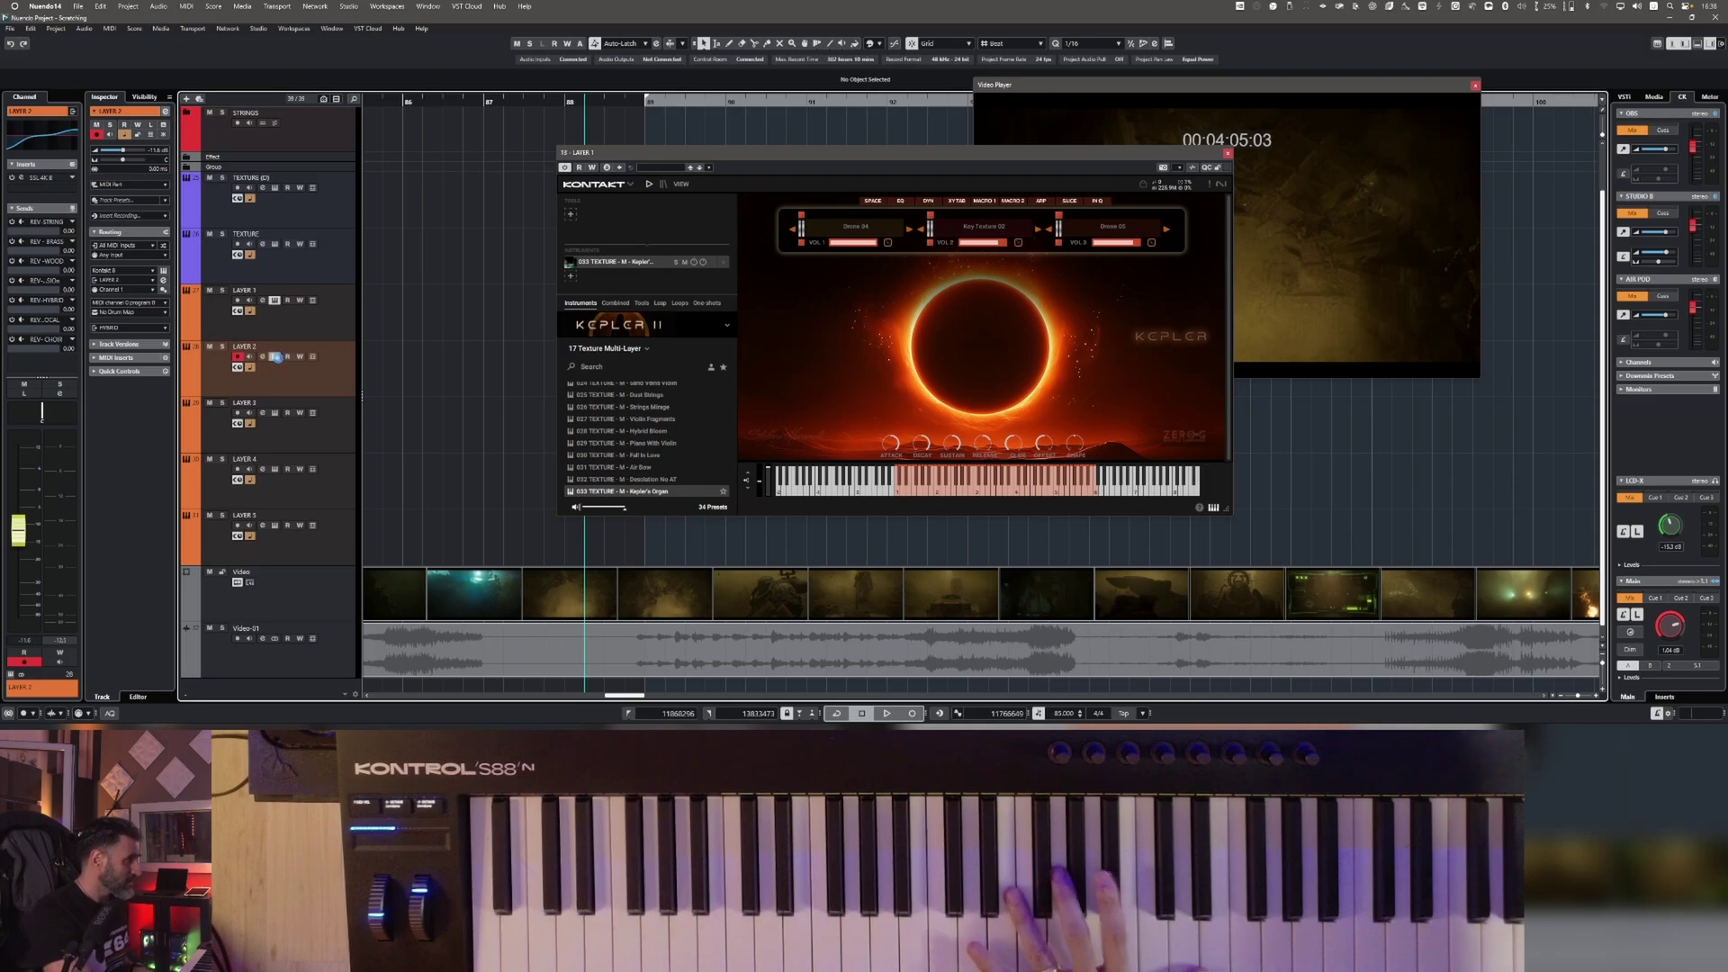
click(276, 357)
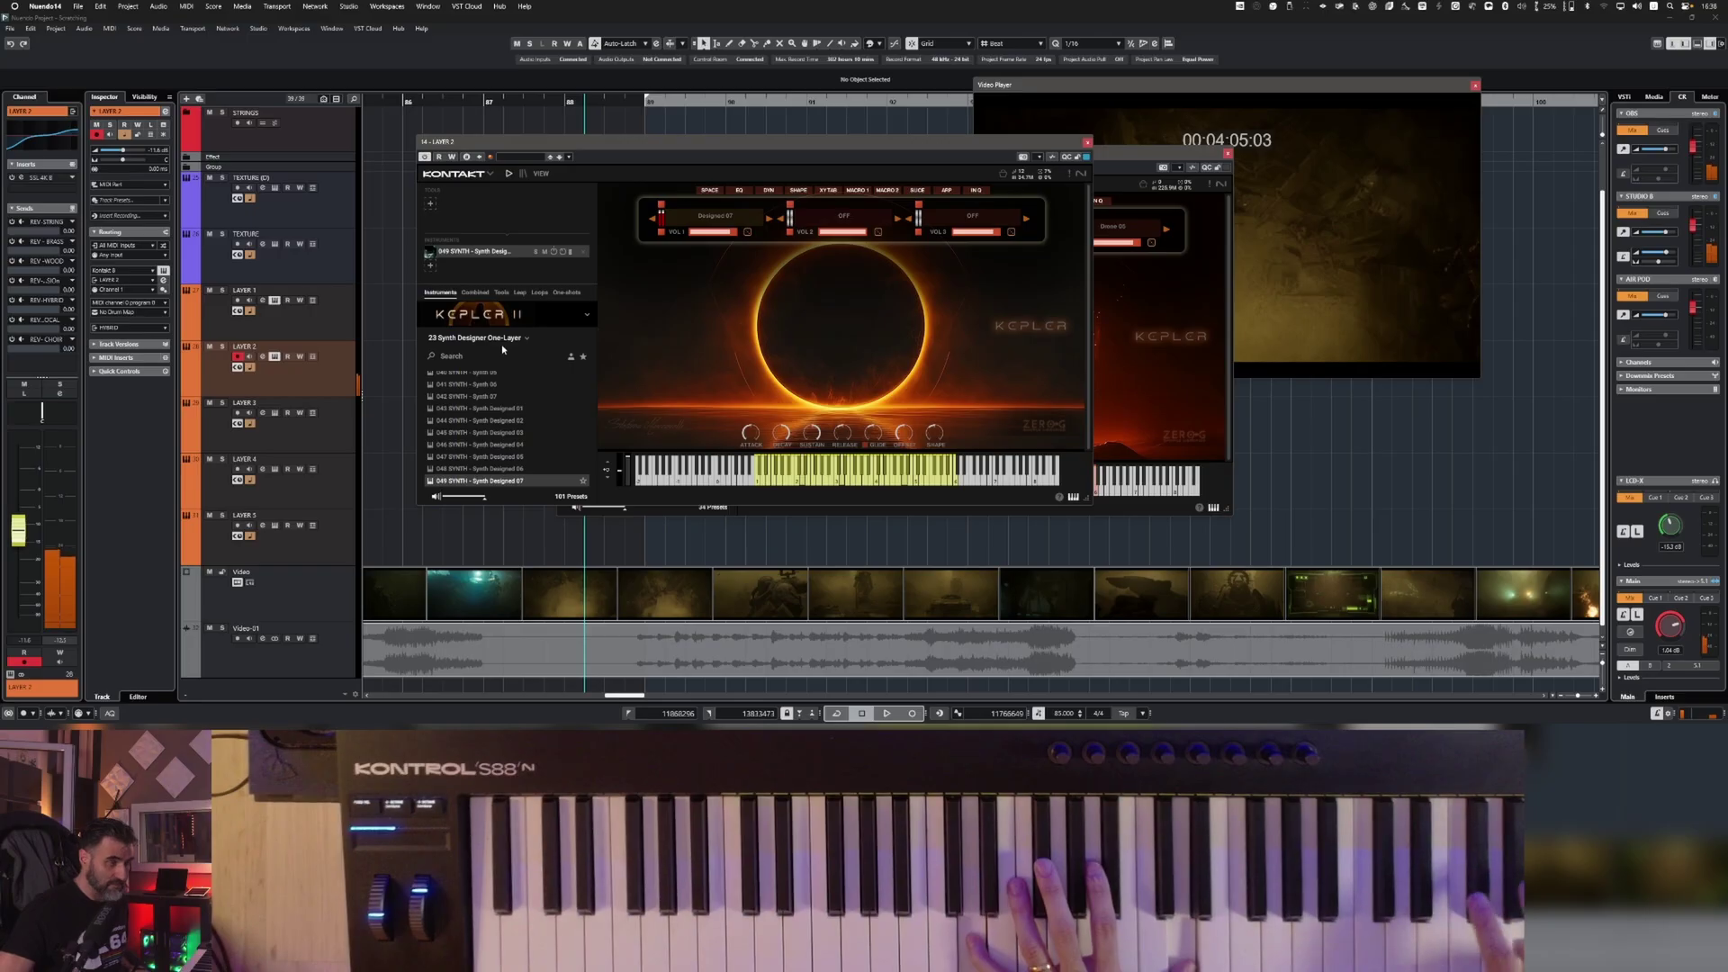
click(293, 432)
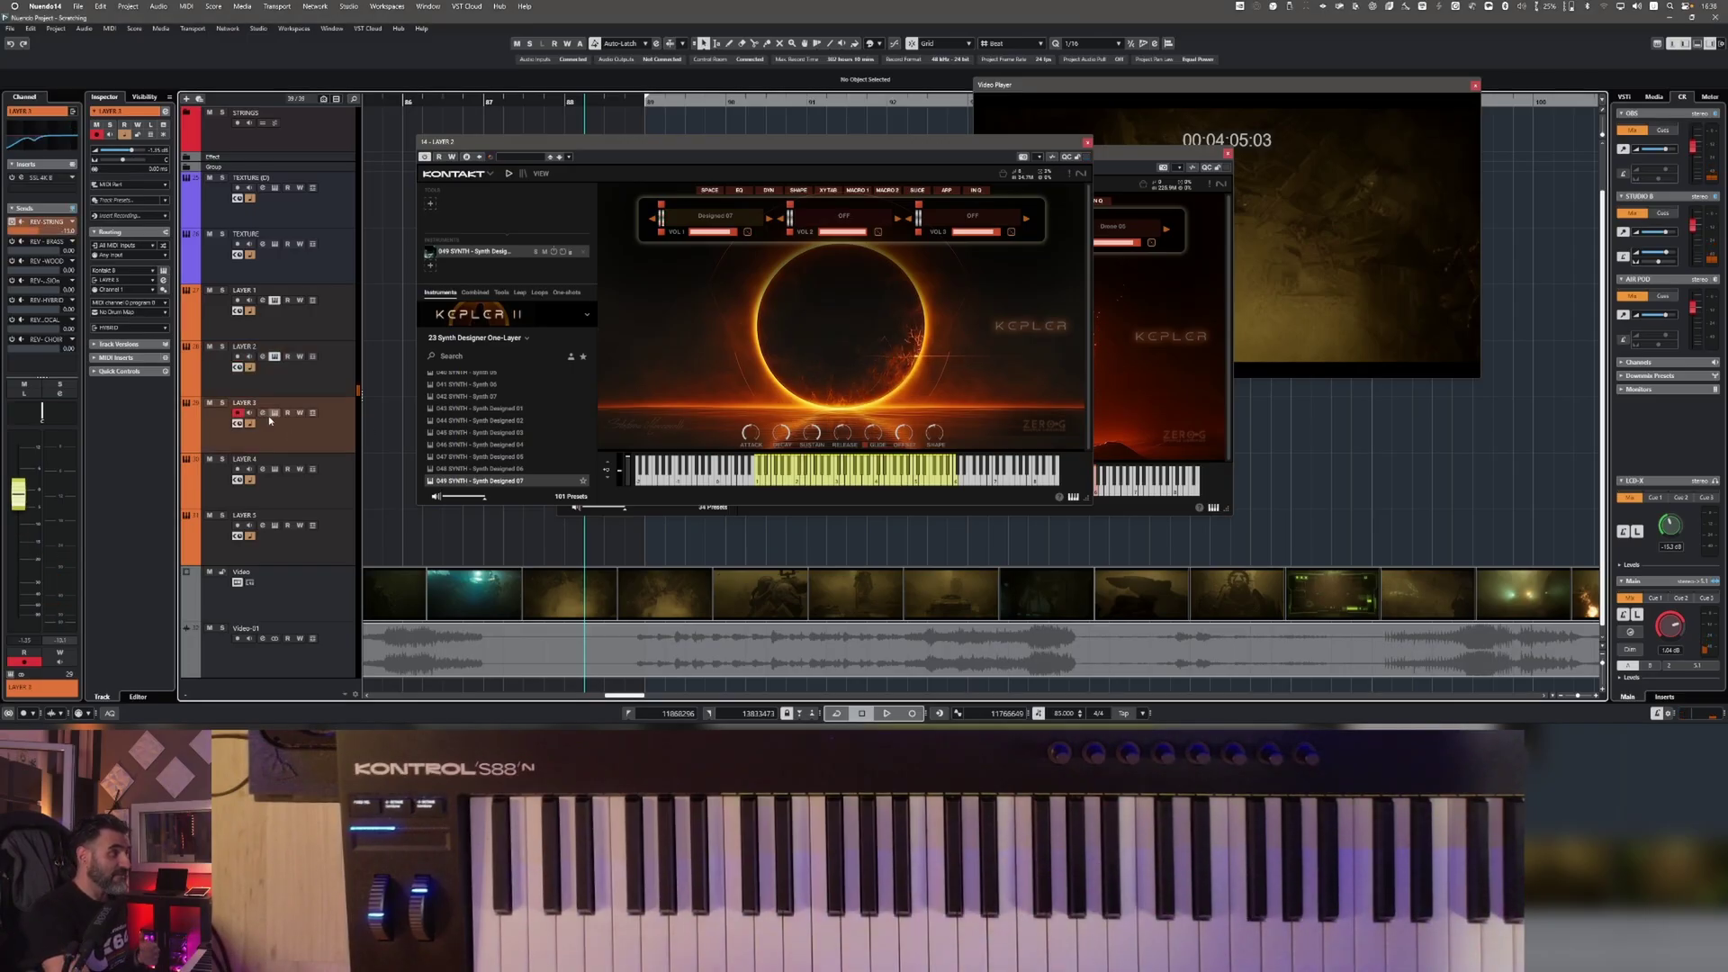
click(274, 414)
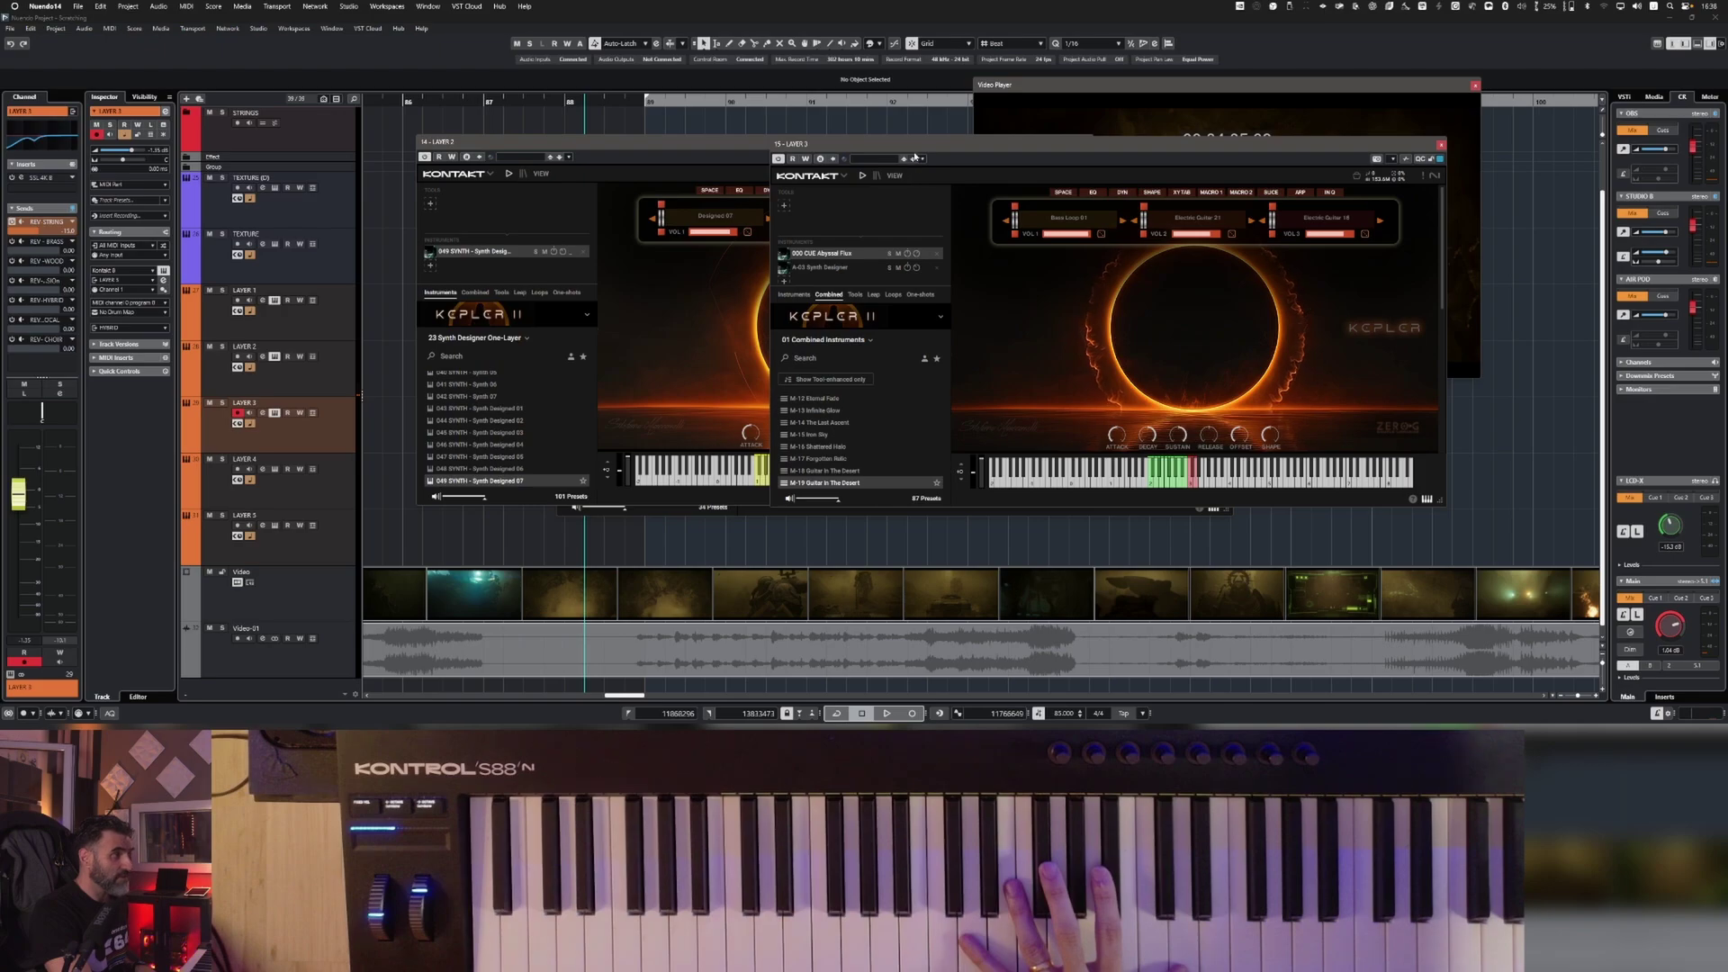
drag(916, 157, 794, 164)
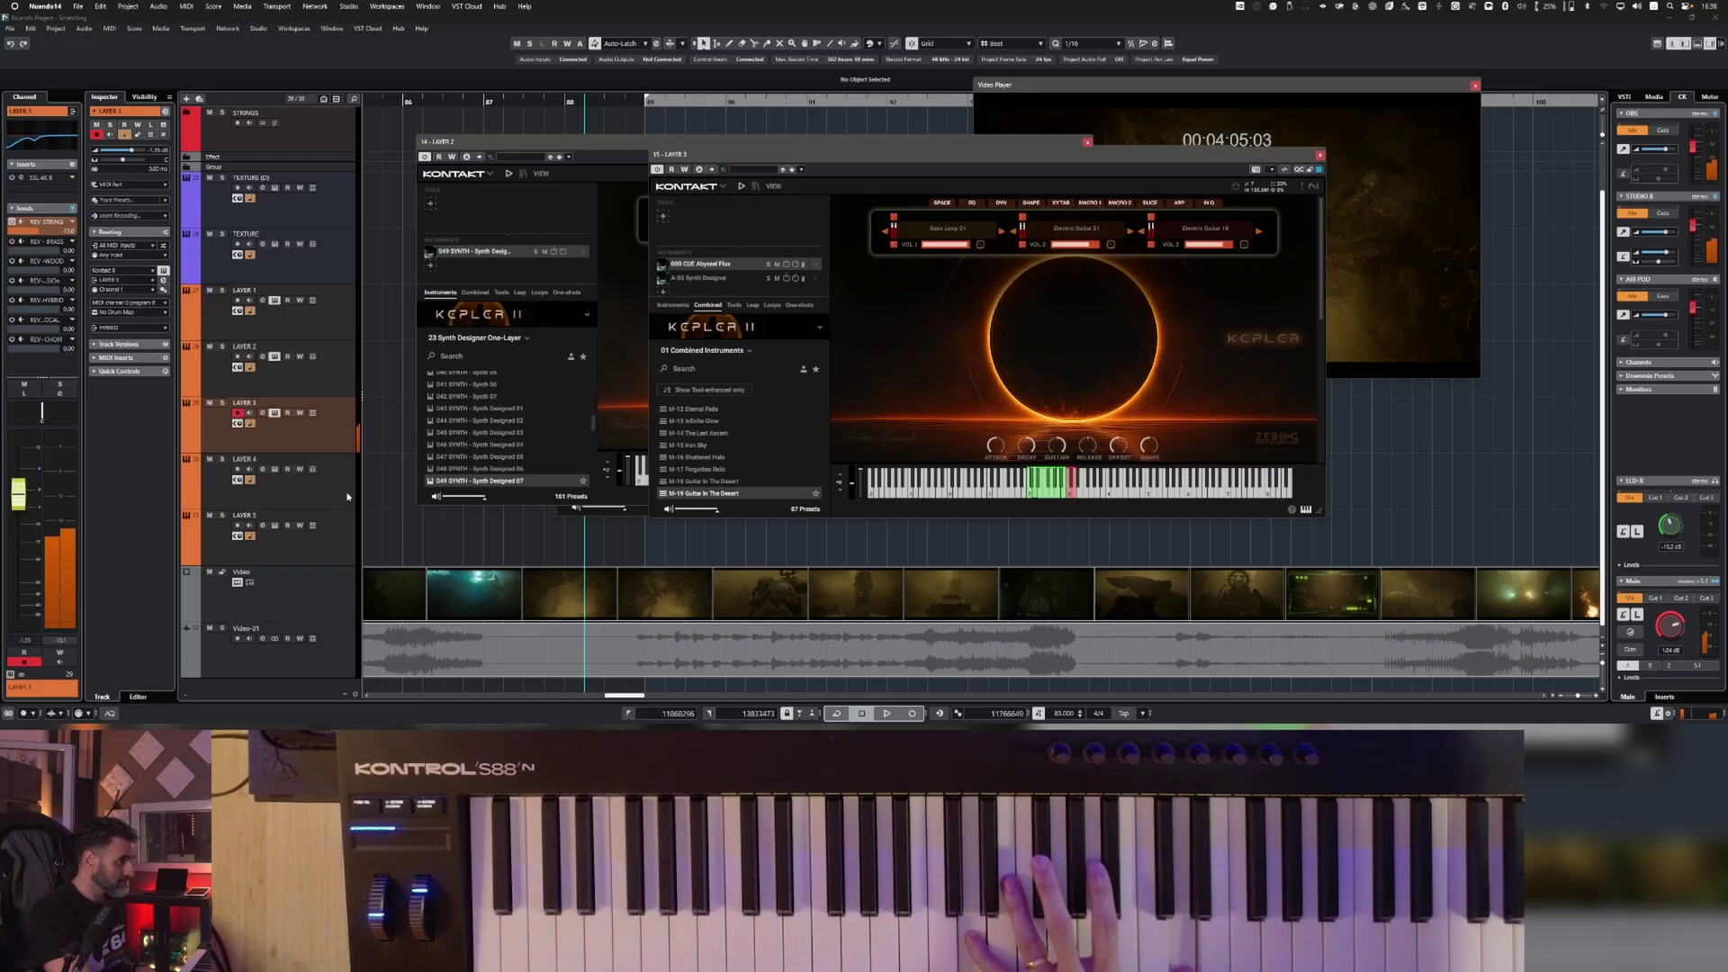
Step: Audition the Kontakt instruments on LAYER 4 and LAYER 5, and close all open instrument windows
click(295, 483)
click(275, 469)
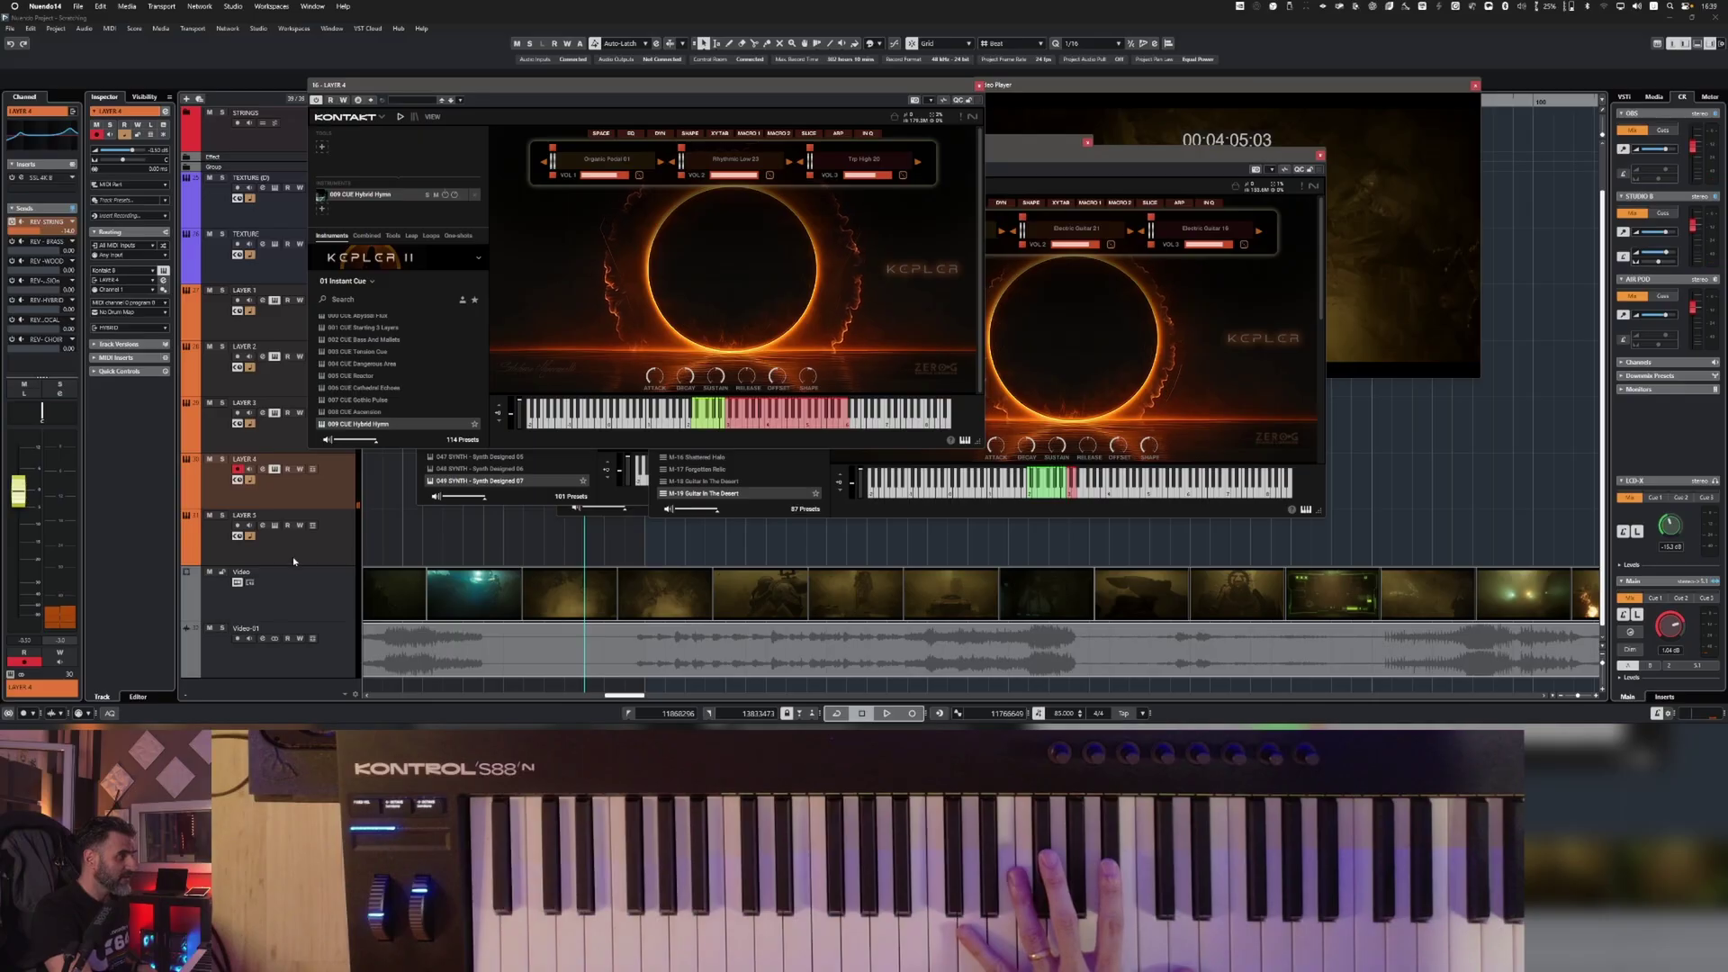
click(269, 531)
click(277, 525)
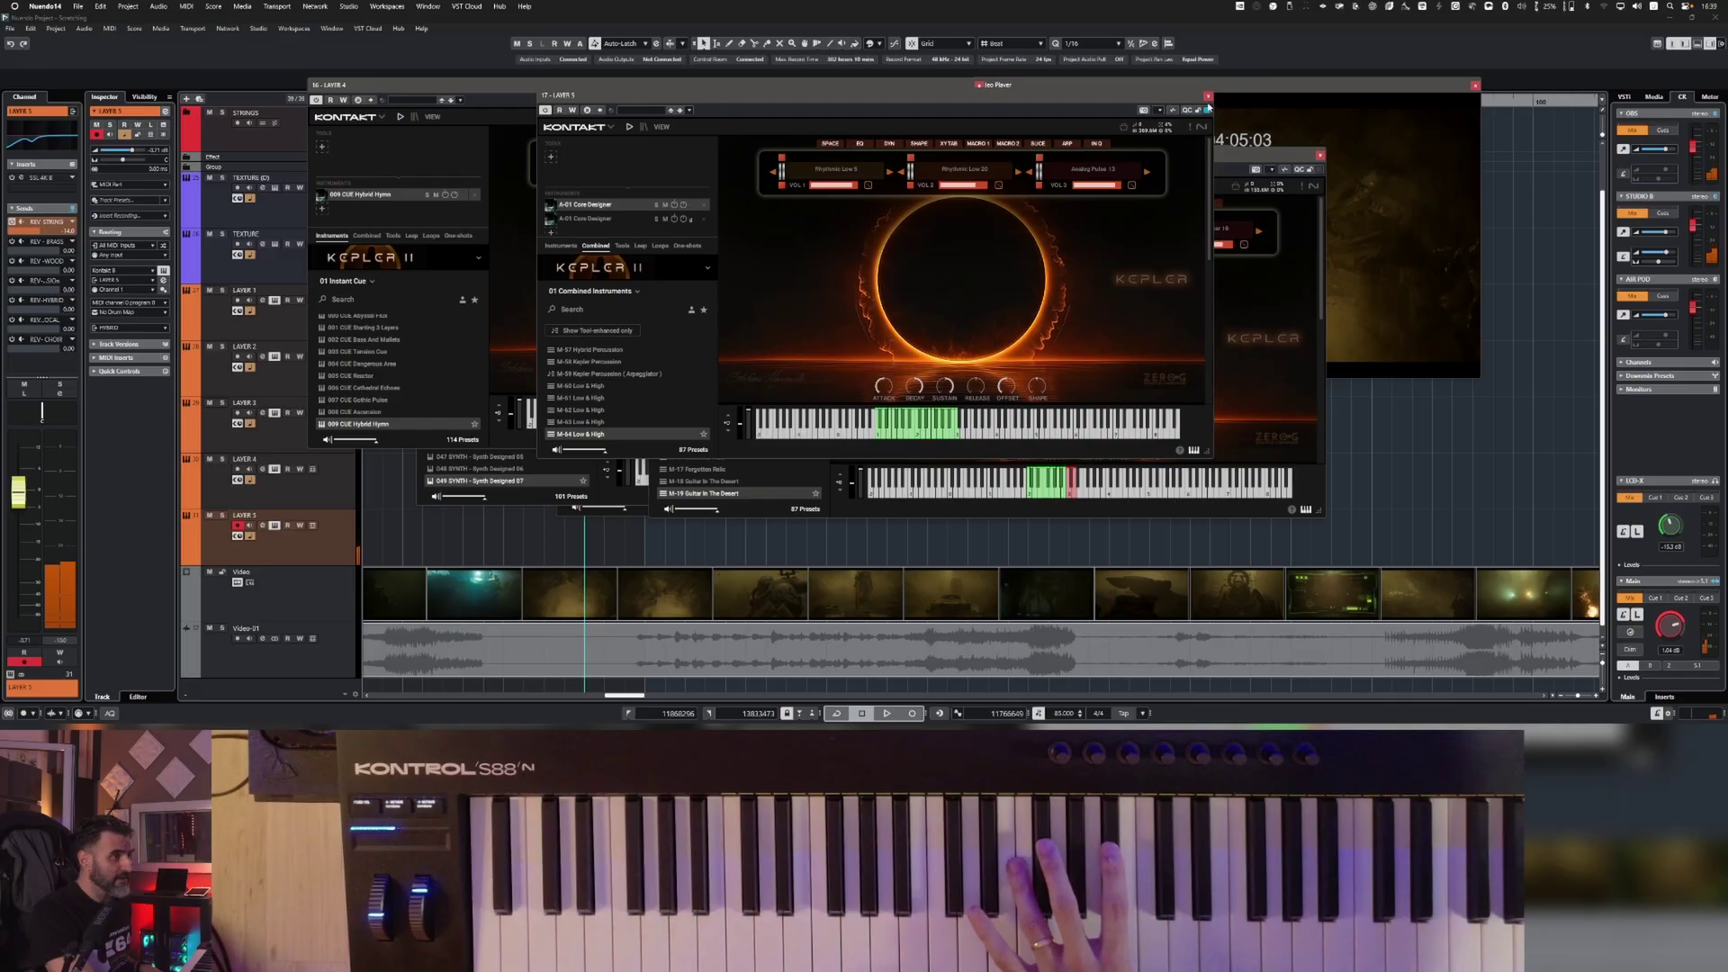
click(980, 85)
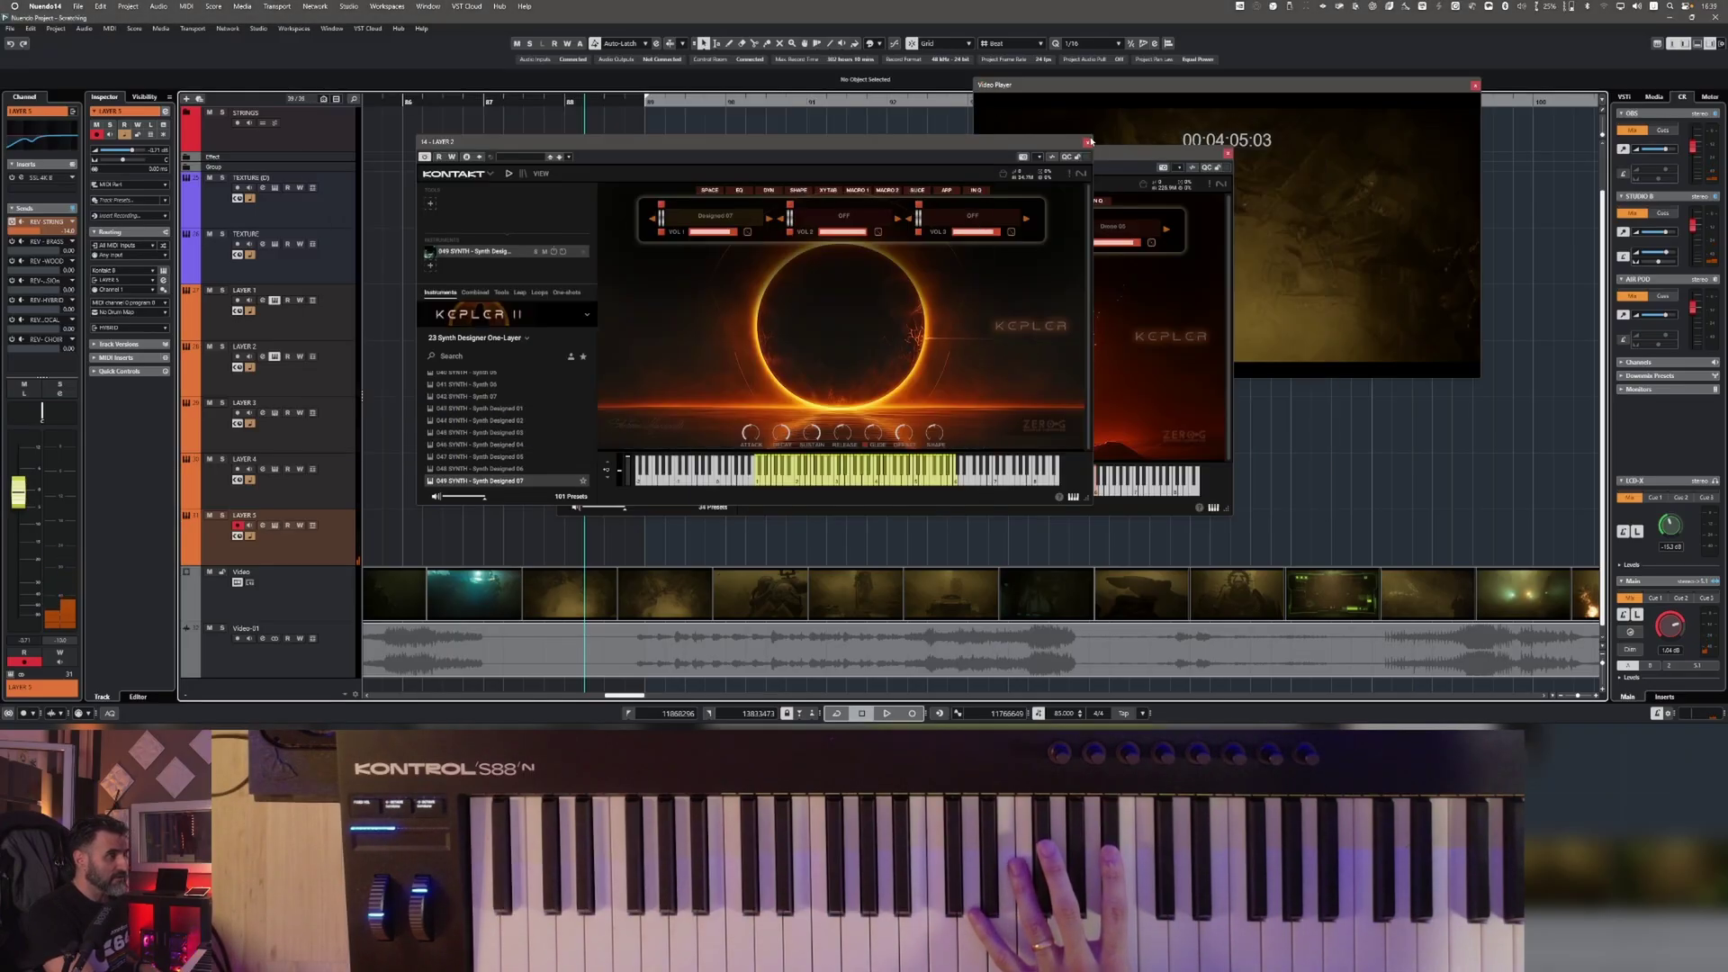
click(1088, 142)
click(1227, 153)
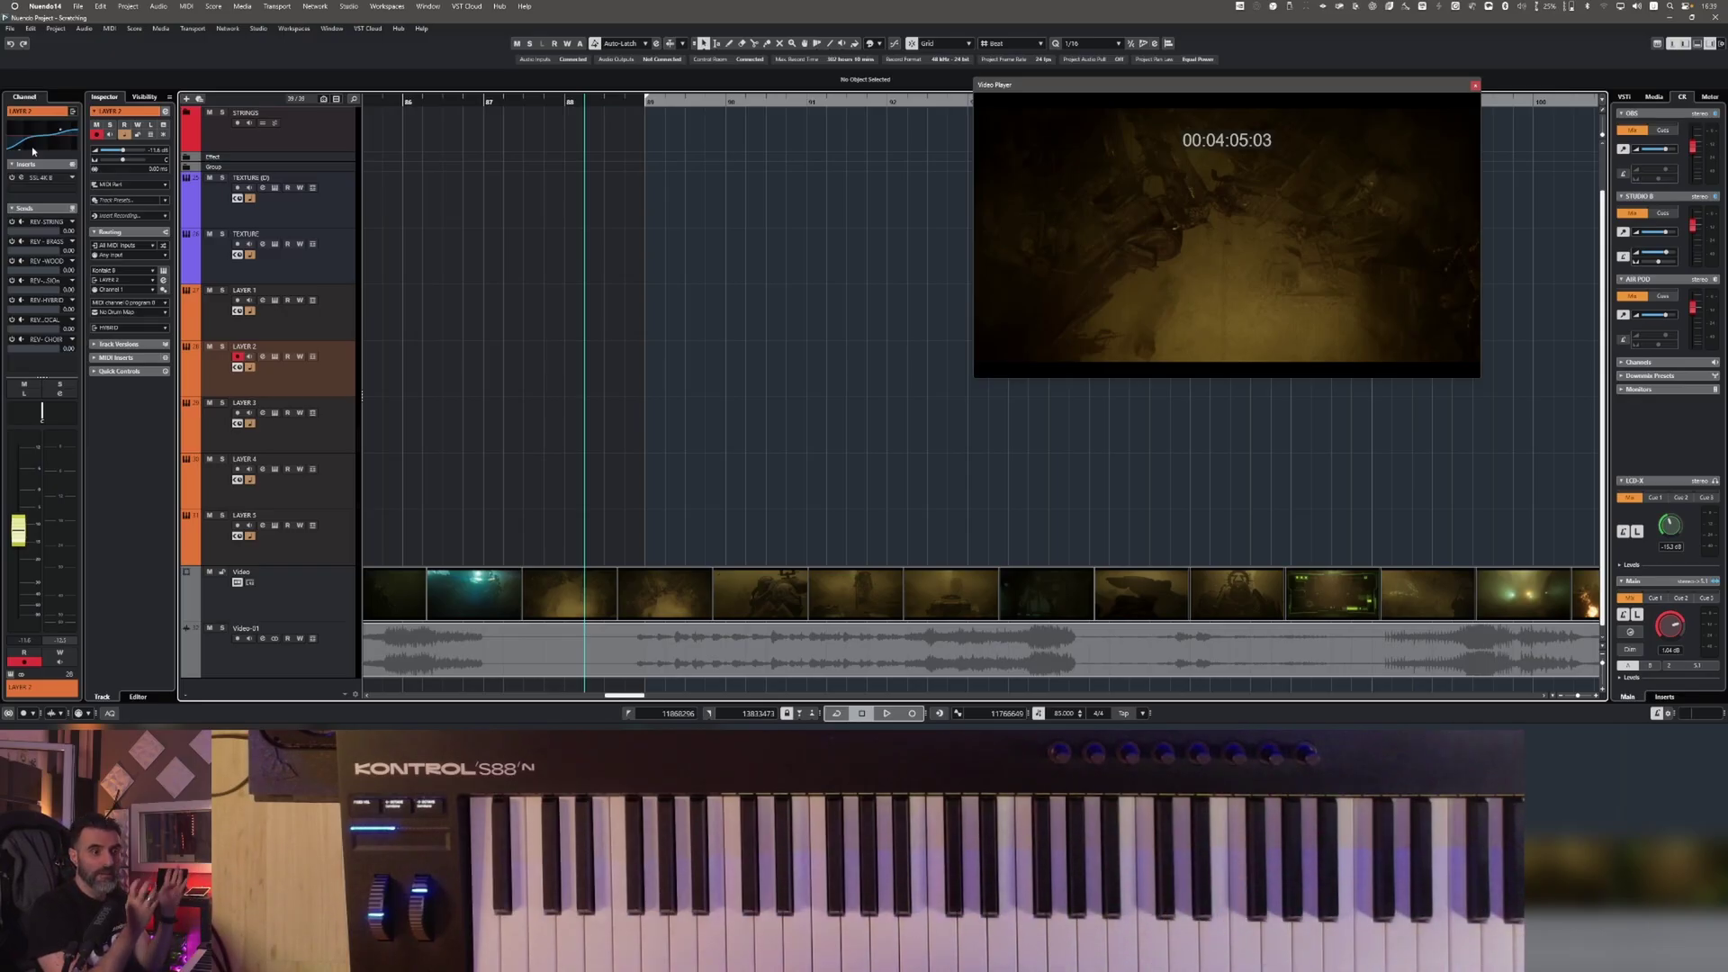
Step: Record one performance on the TEXTURE and LAYER 1 to LAYER 5 tracks together, and undo the recording
click(297, 261)
shift+click(297, 541)
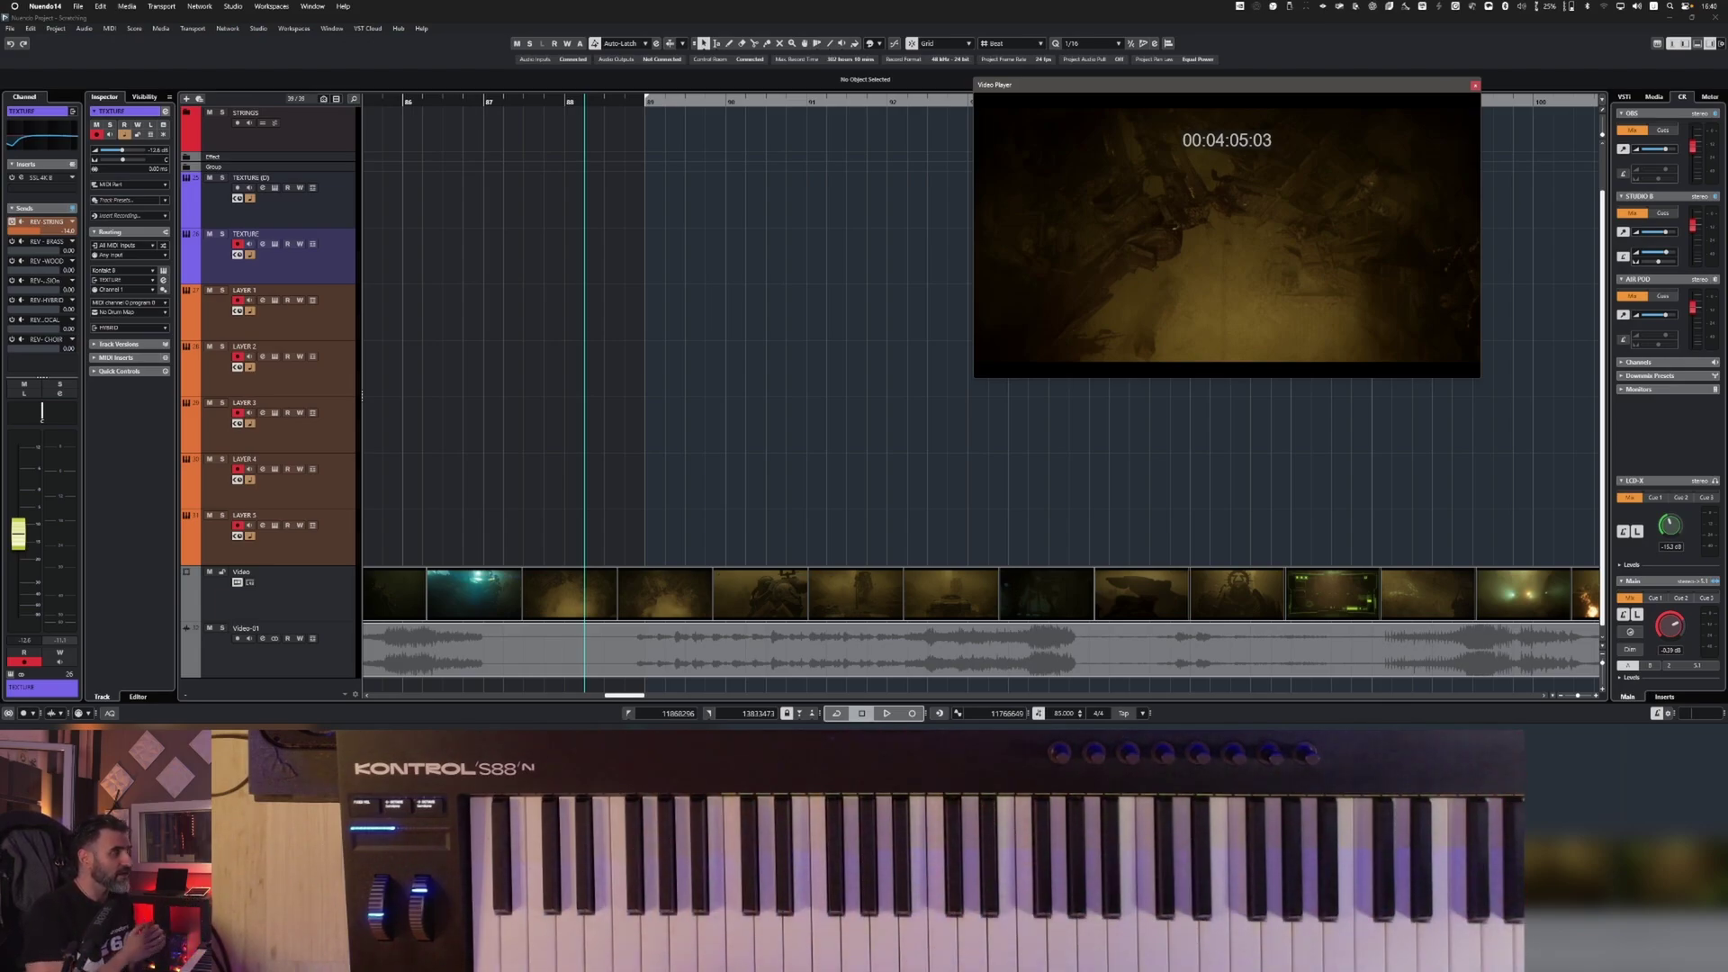
key(KP_Multiply)
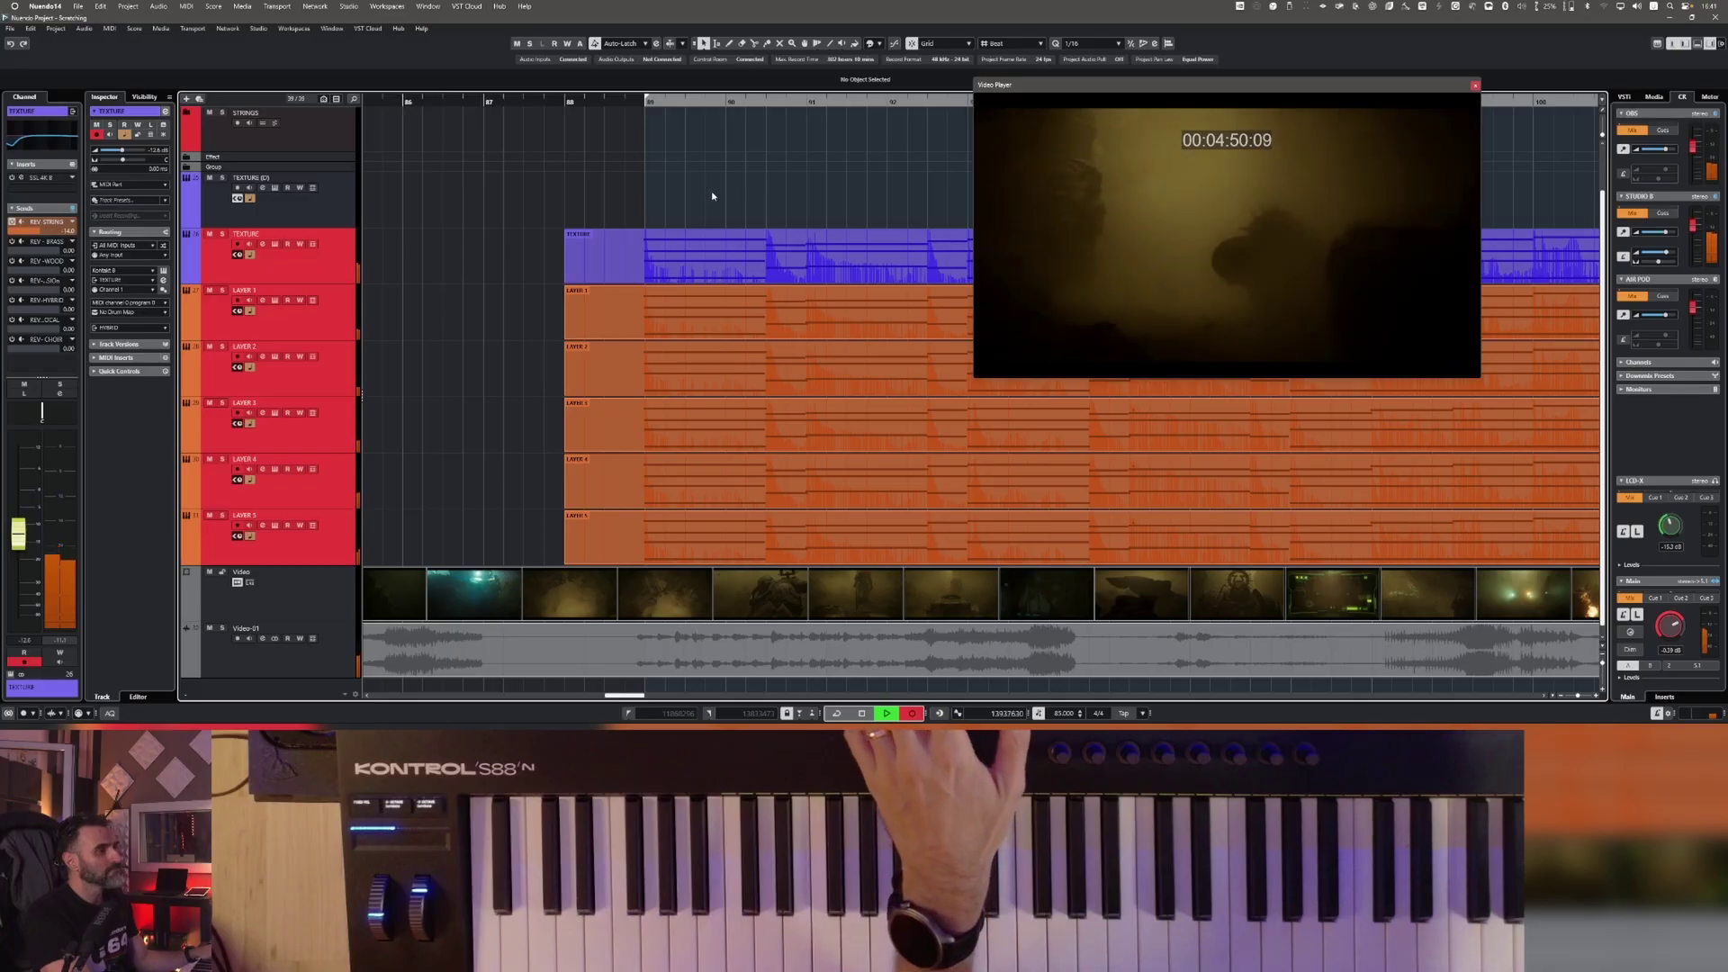
key(space)
drag(489, 493, 570, 275)
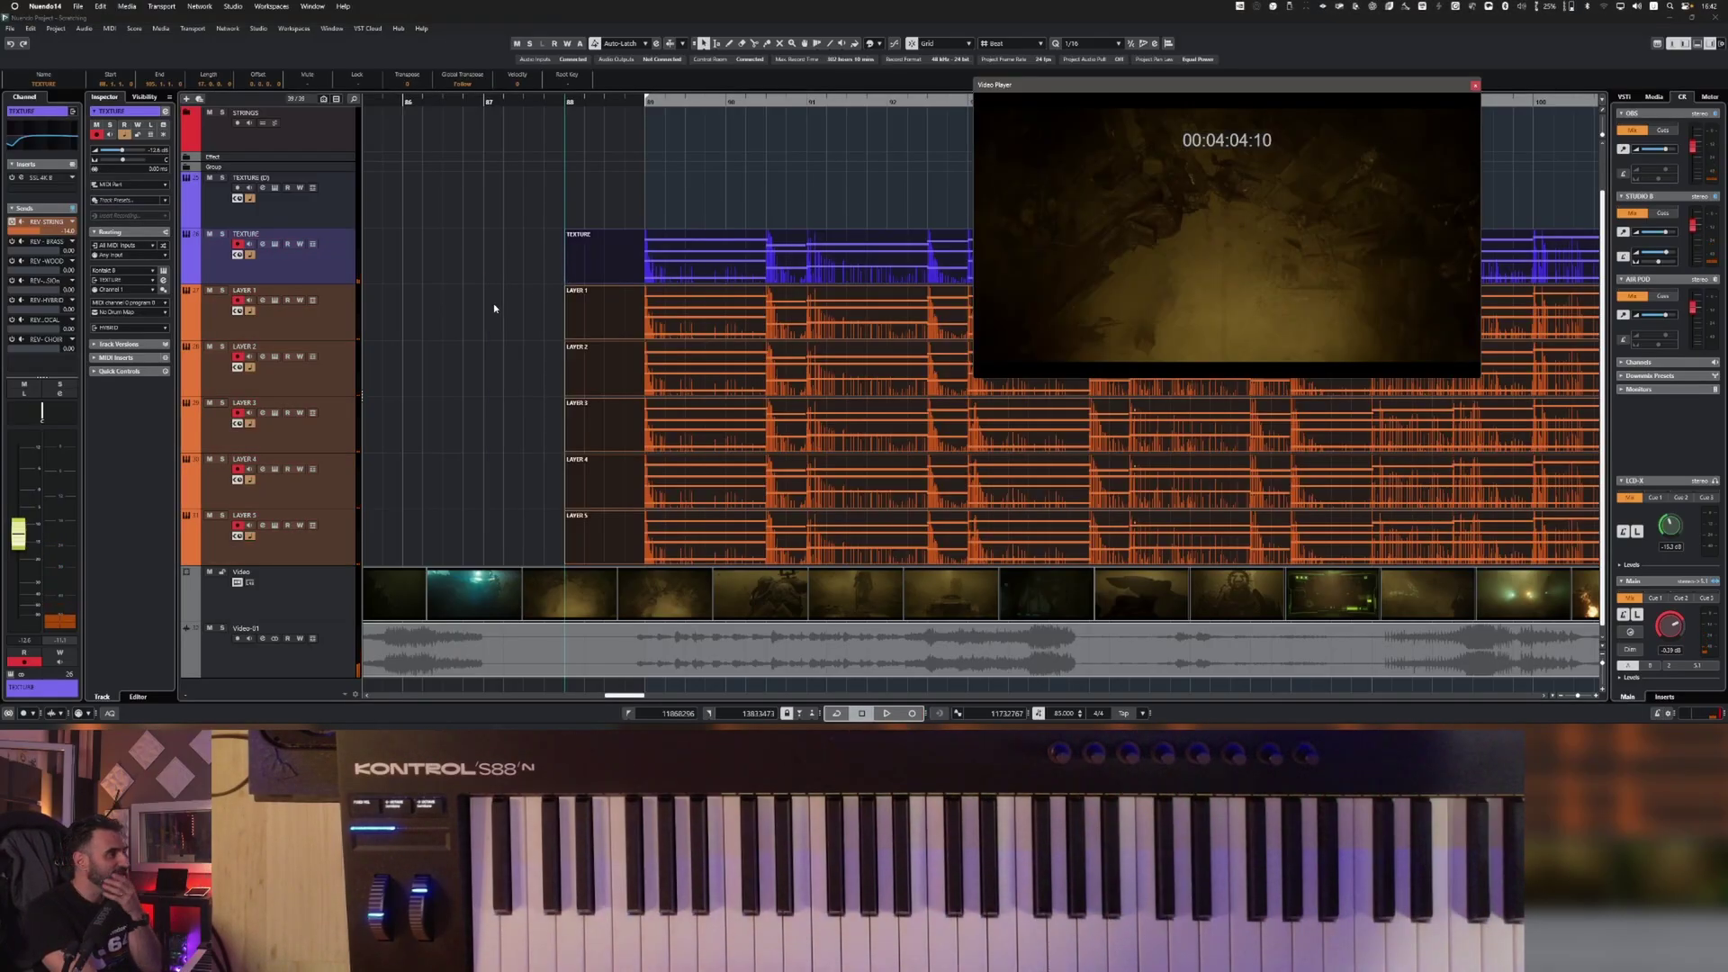
key(ctrl+z)
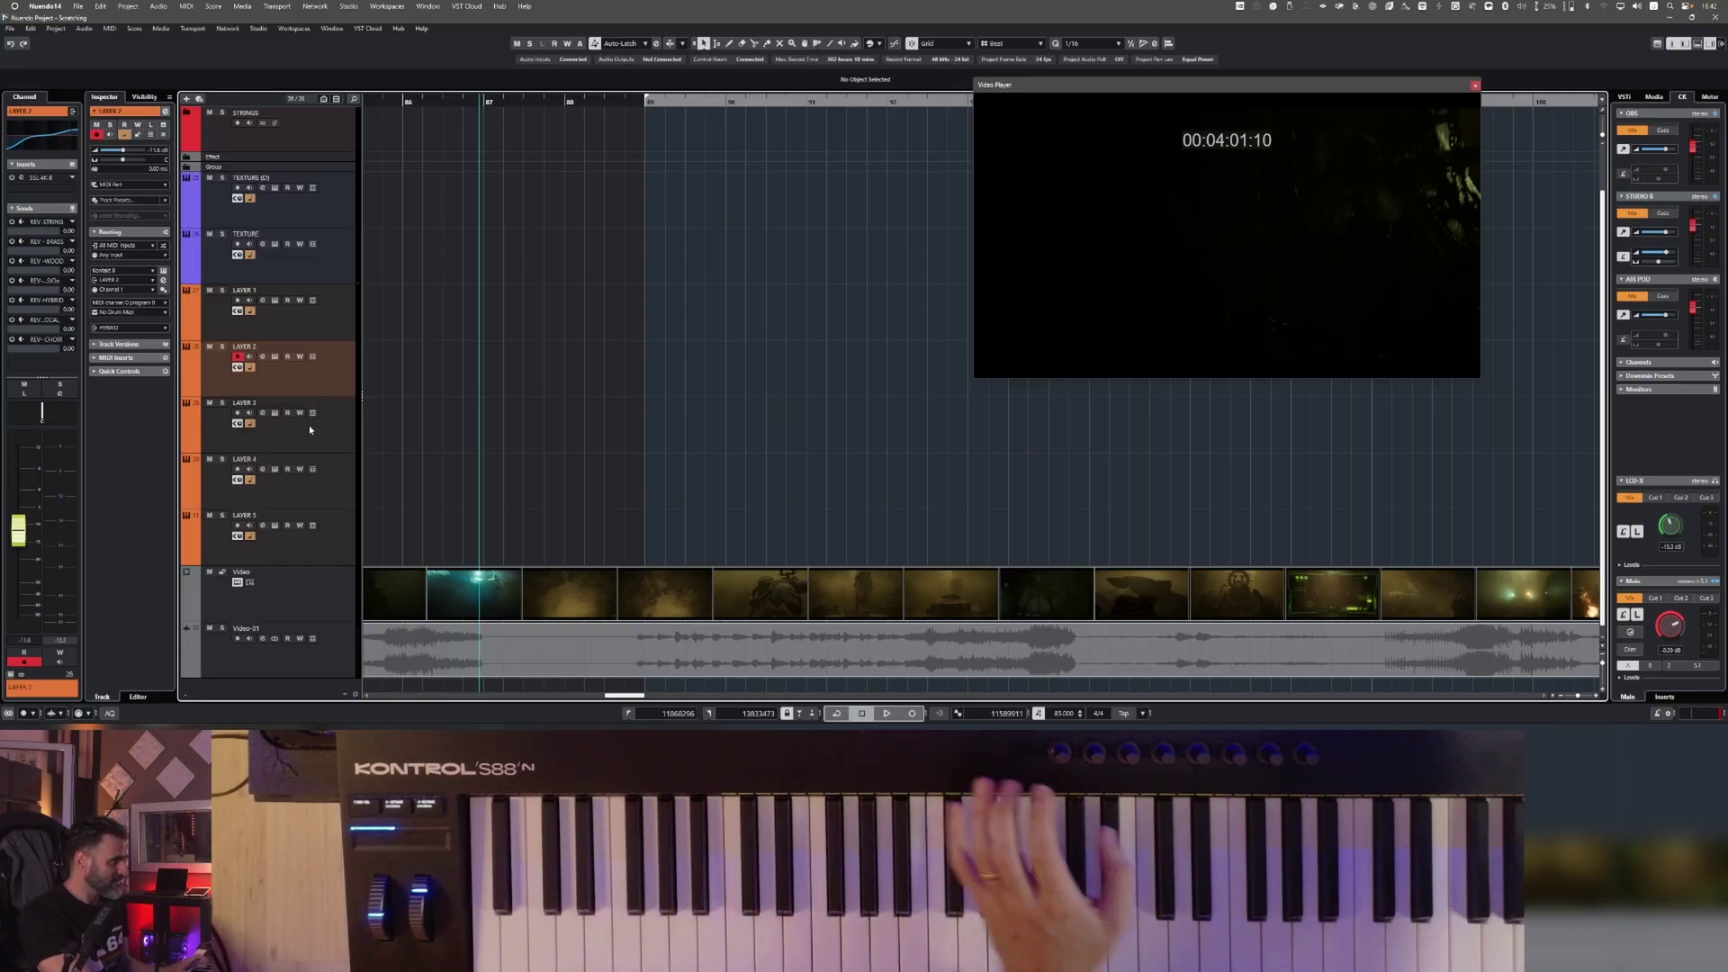
Step: Audition LAYER 2 and LAYER 3 played together, and the combination of LAYER 3 and LAYER 4
shift+click(310, 425)
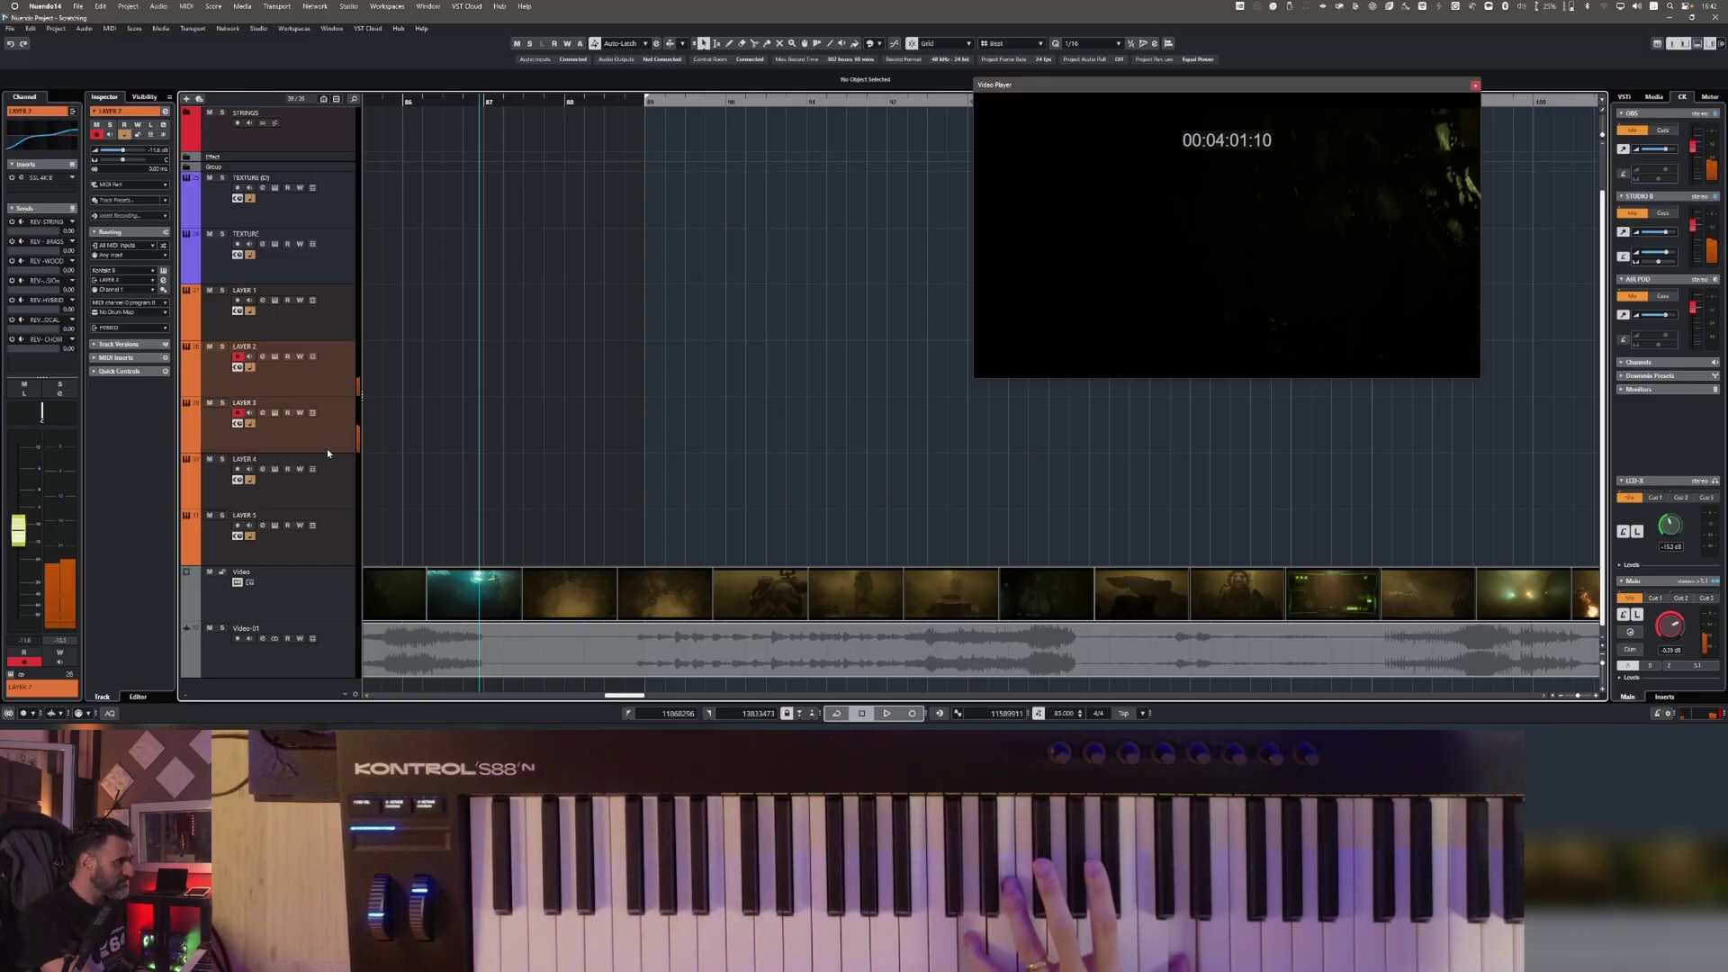
click(297, 432)
shift+click(331, 484)
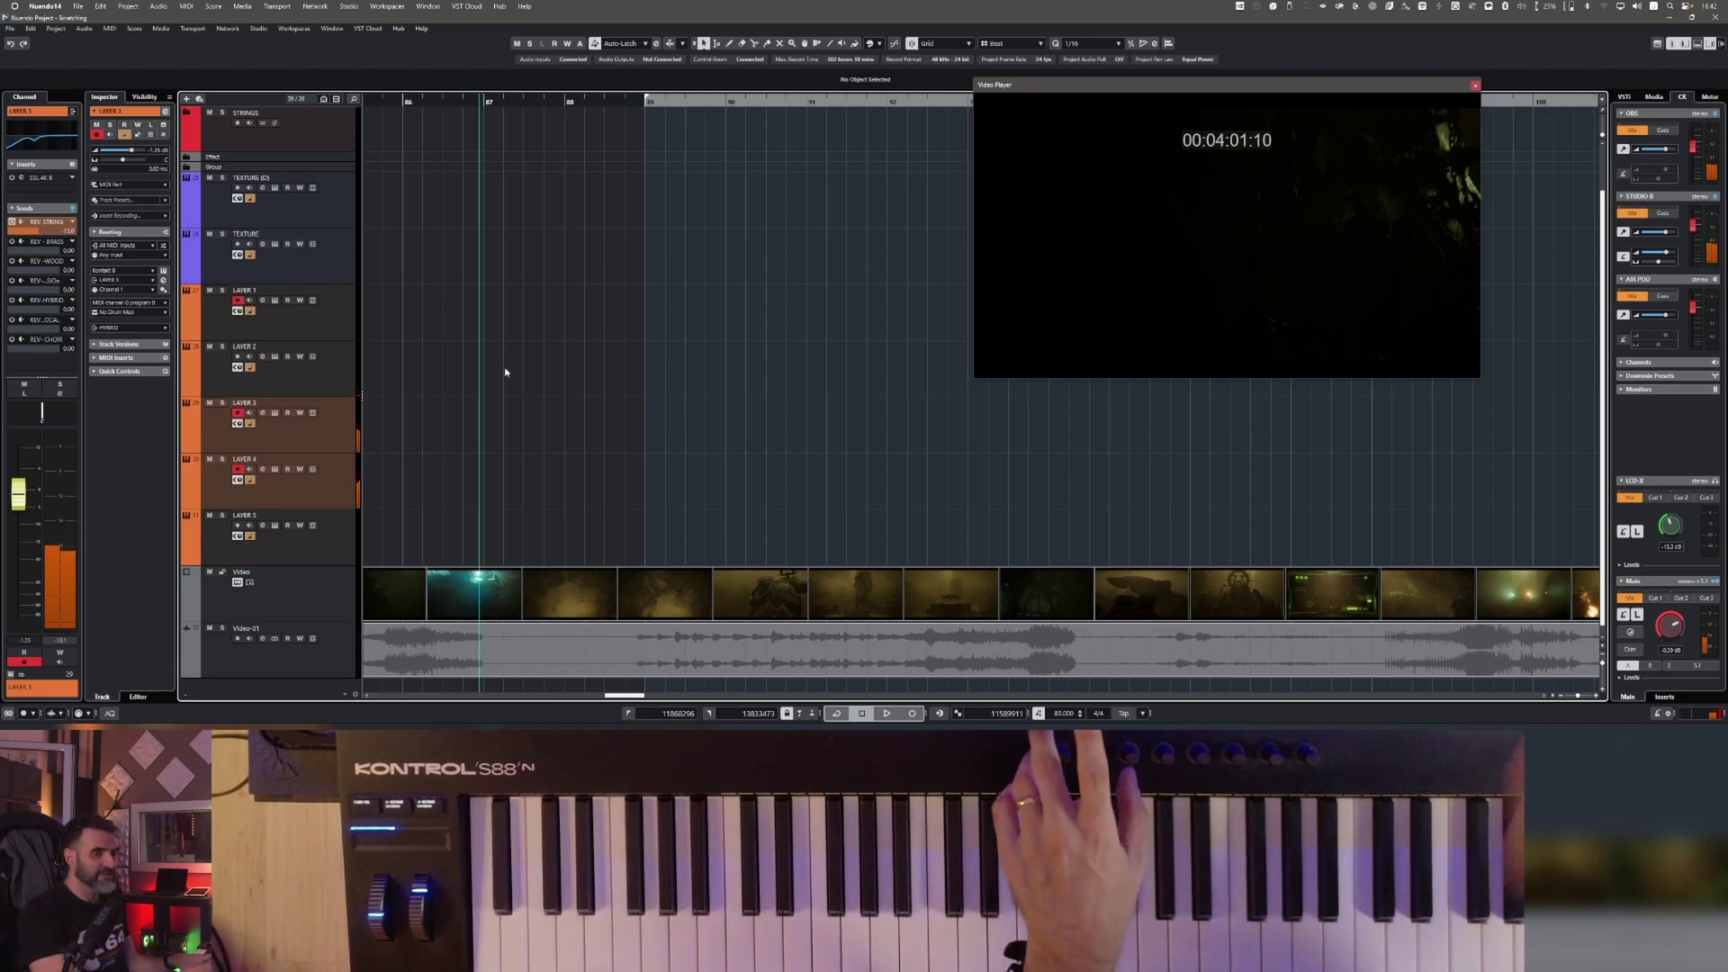
Step: Audition the TEXTURE (D) synth over the playing layers and view its instrument's Shape page
key(space)
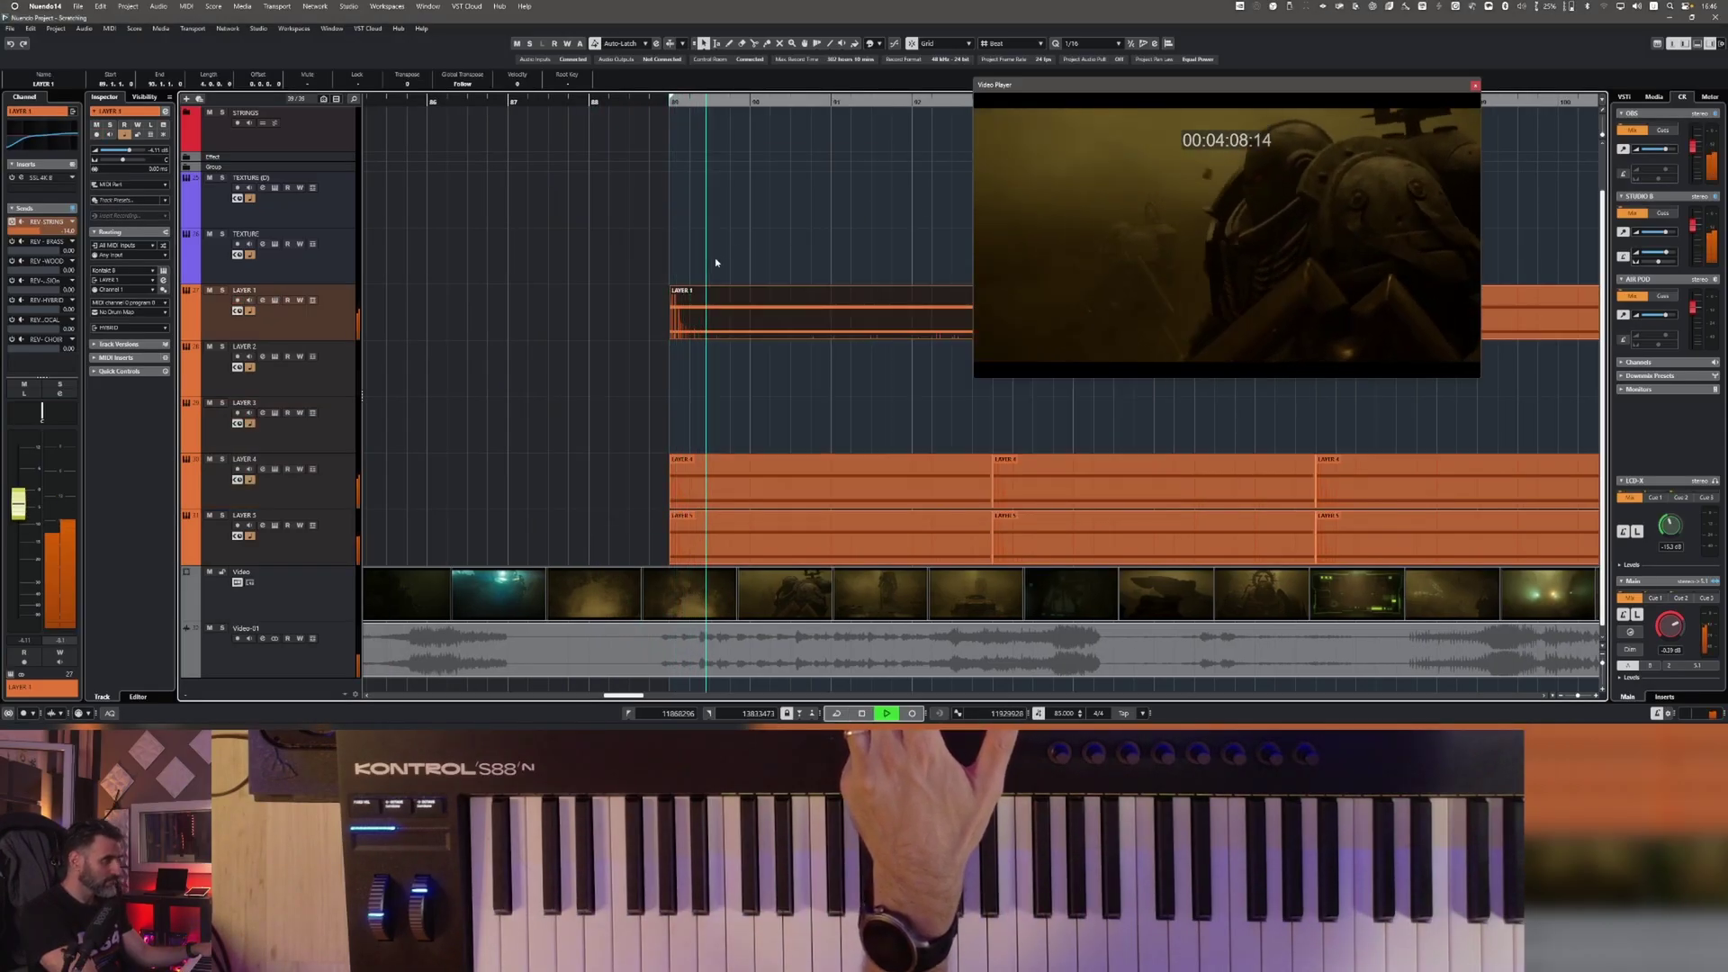
click(327, 256)
click(324, 217)
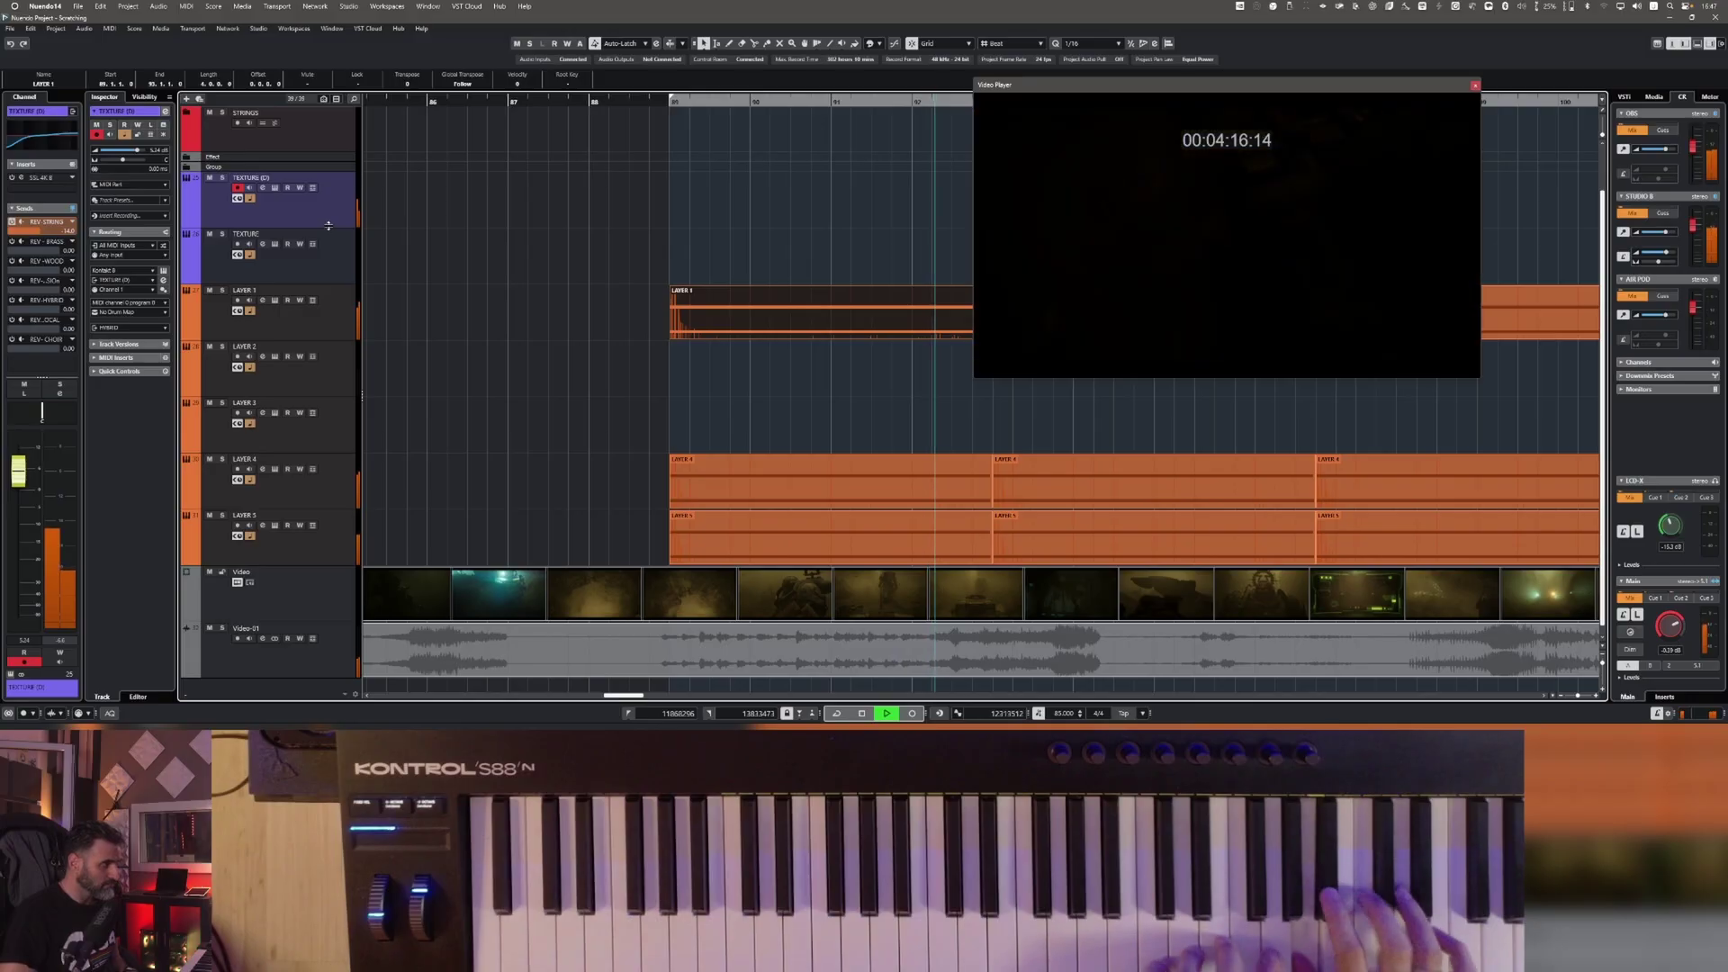
key(space)
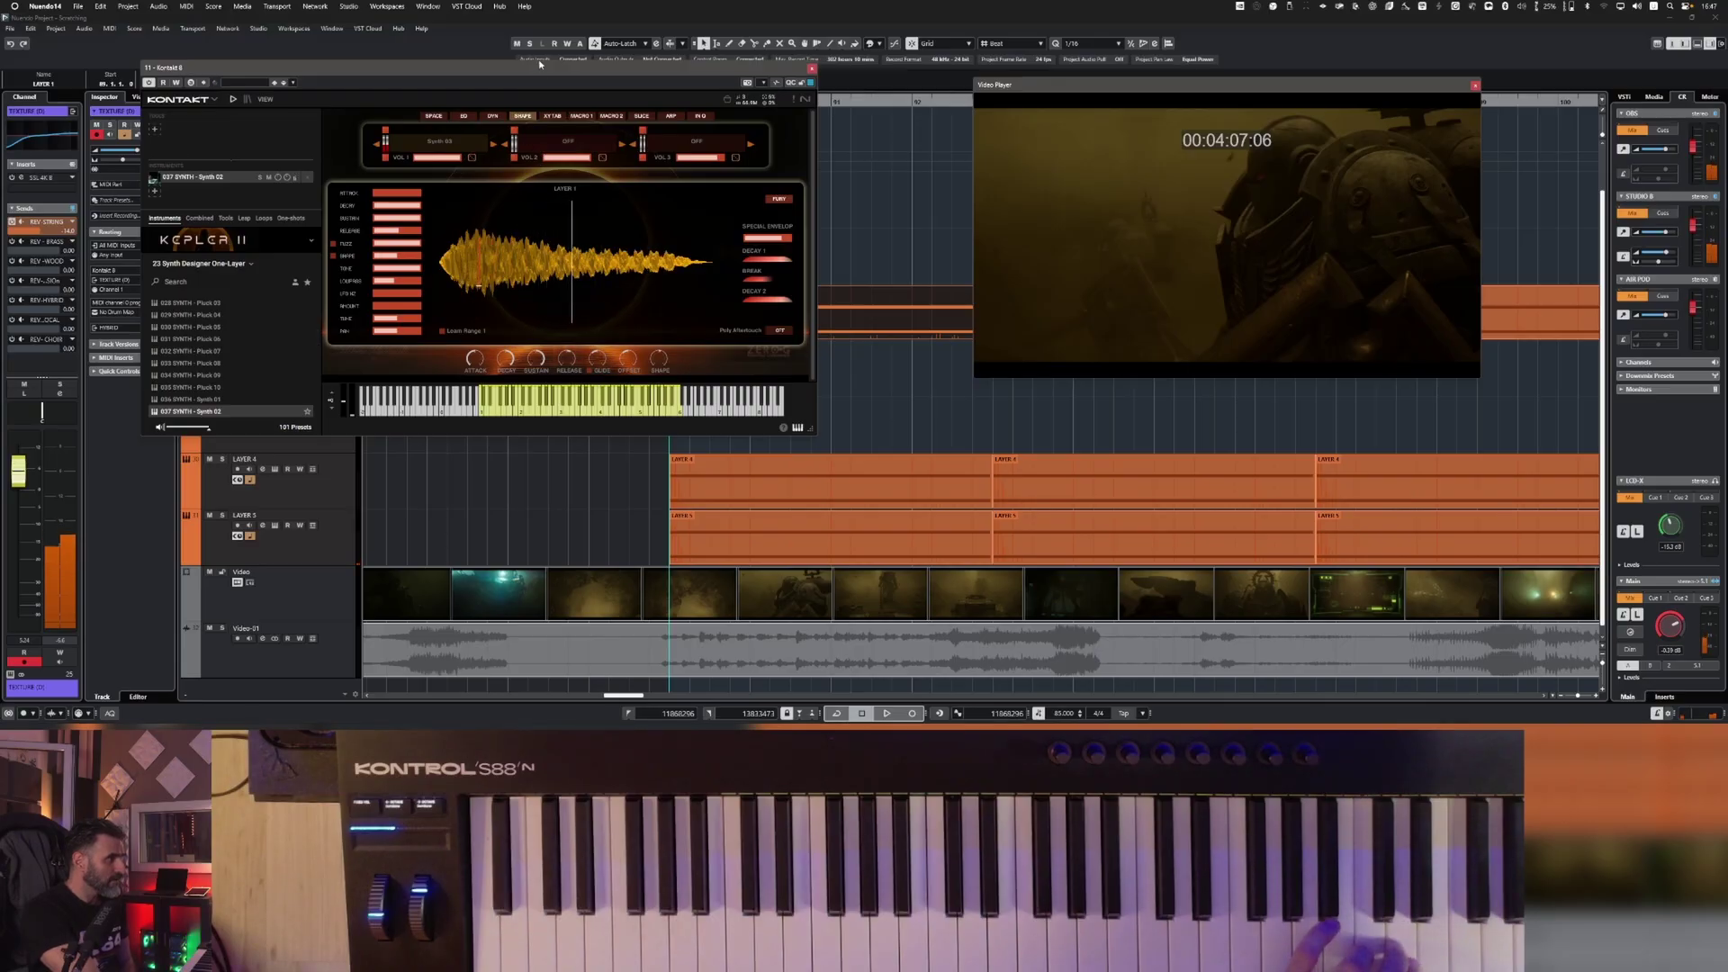
drag(540, 63, 710, 190)
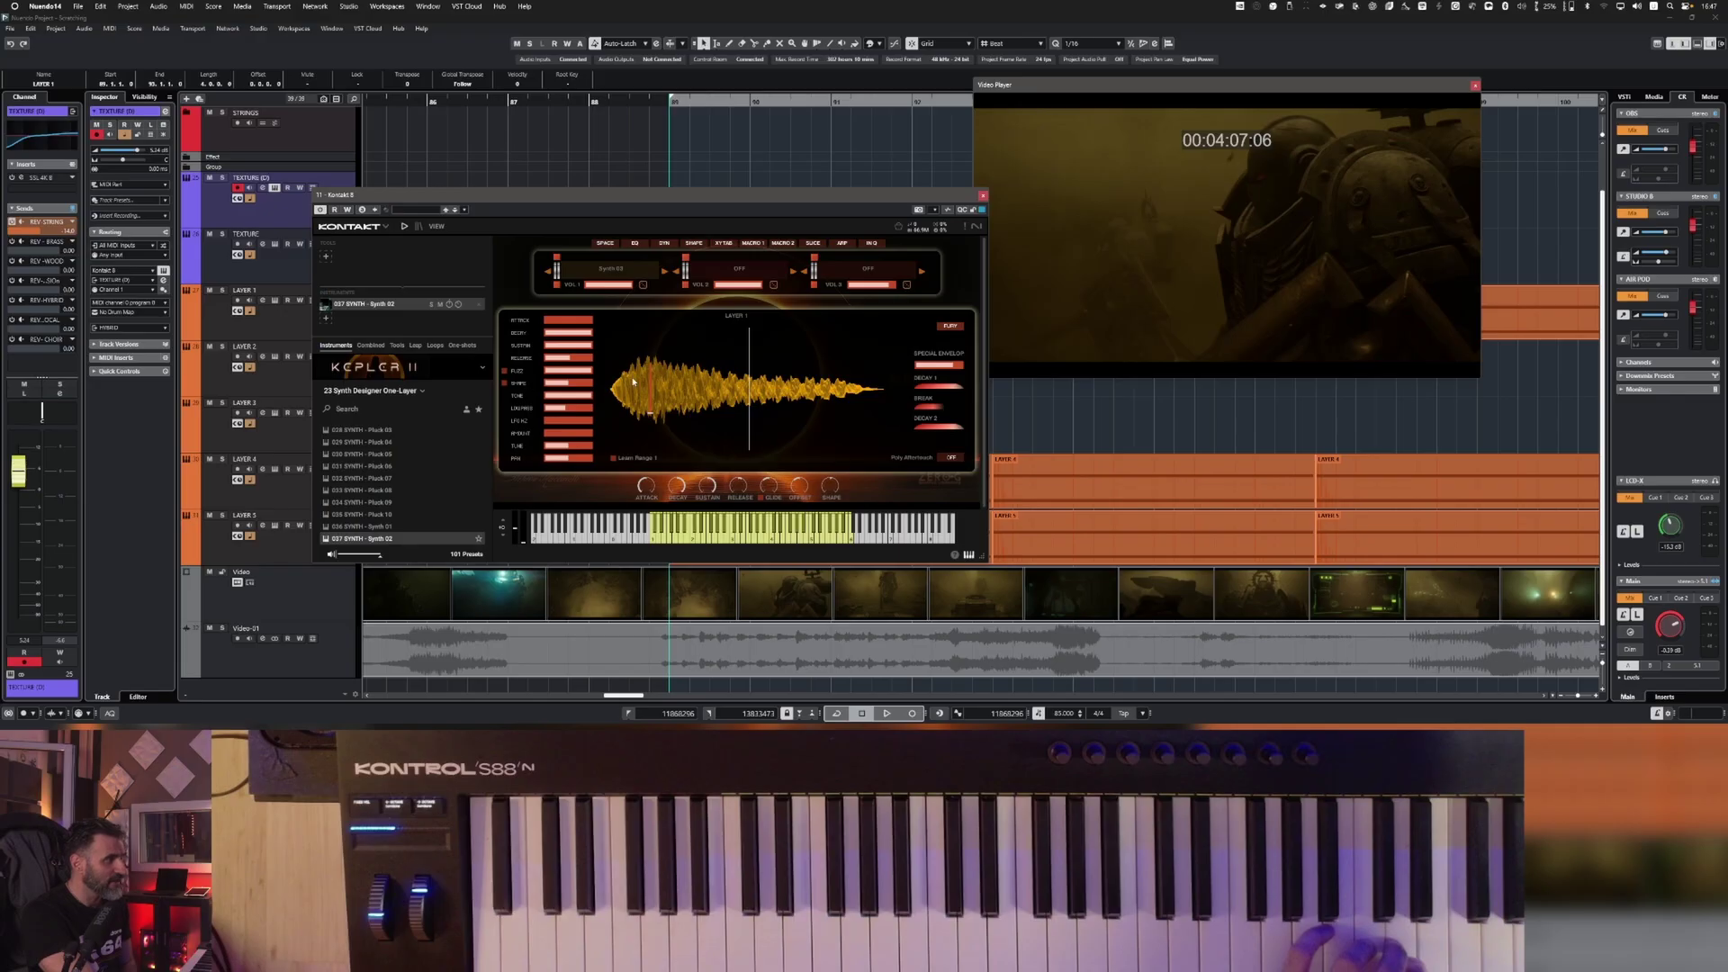
click(693, 245)
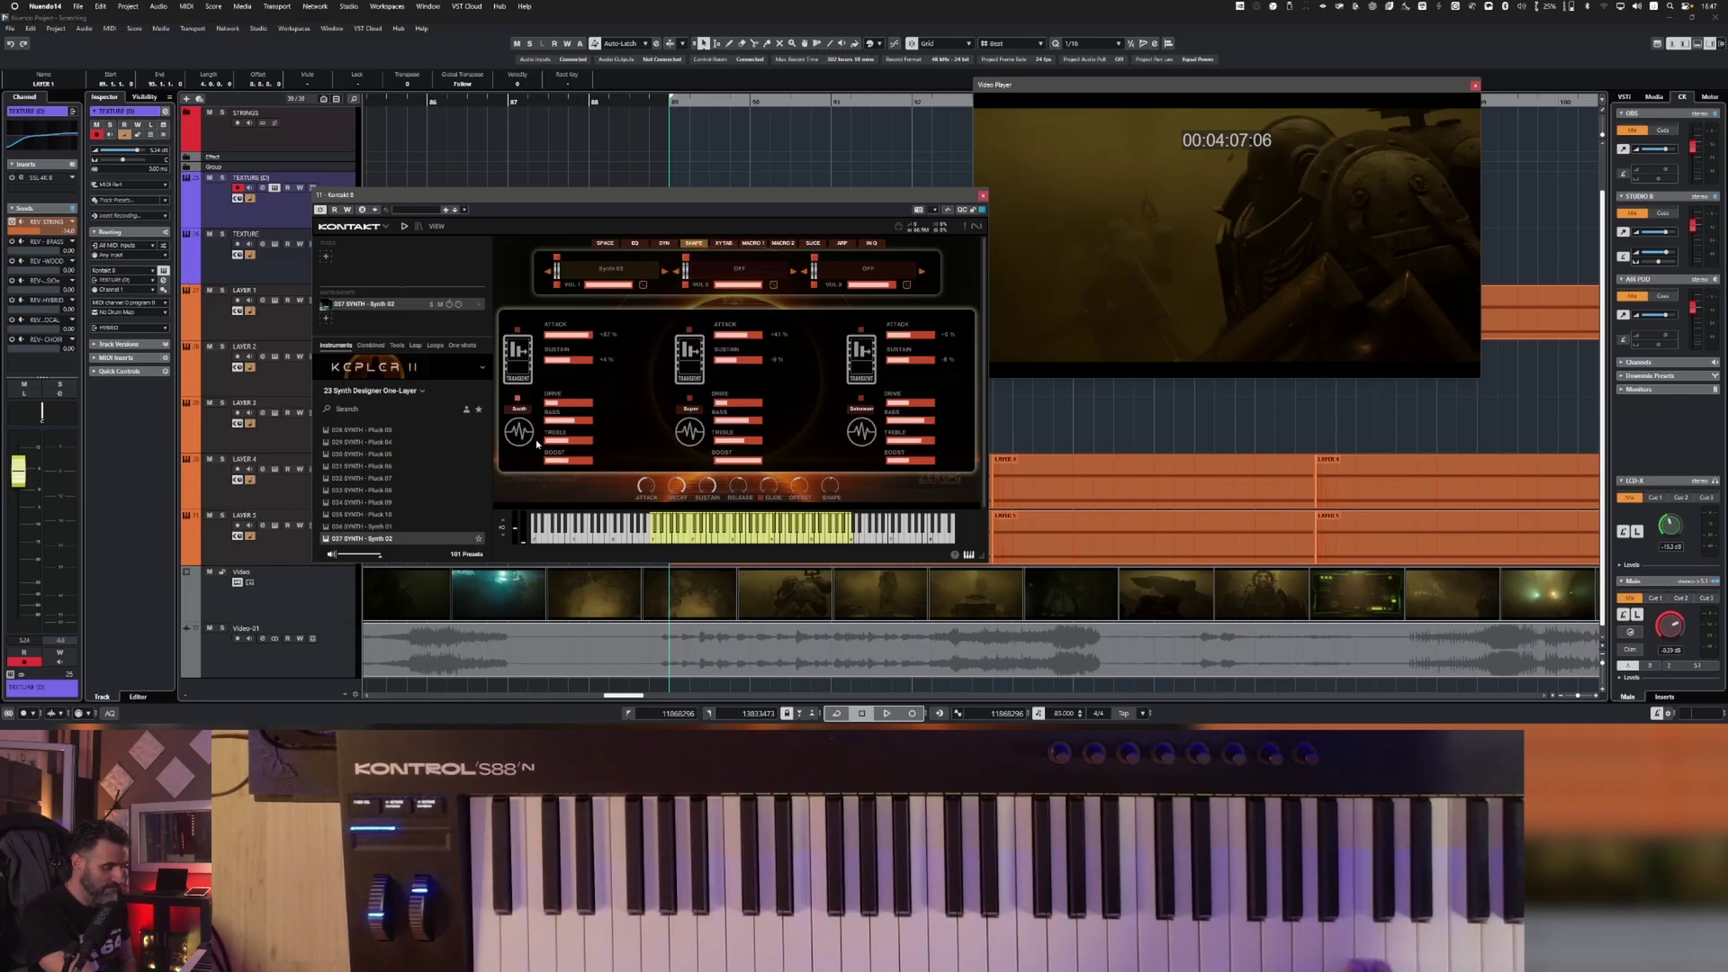
Step: Record a synth pattern on the TEXTURE (D) track, select all its notes in the note editor, and play it back
key(KP_Multiply)
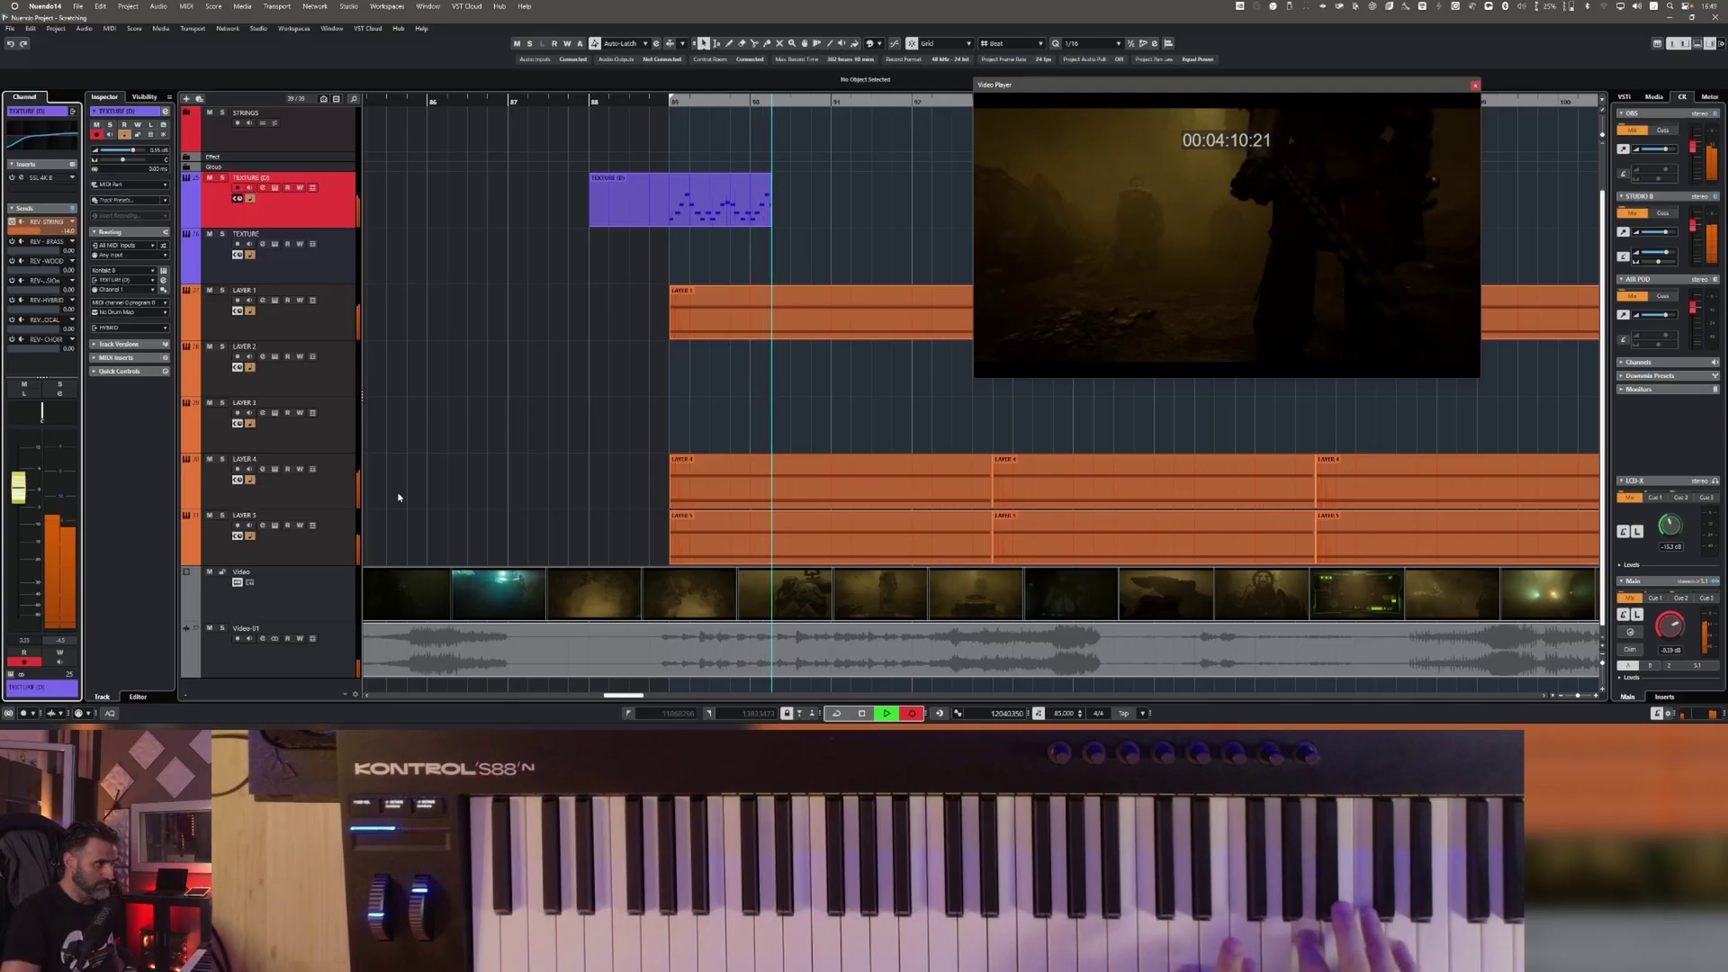
key(space)
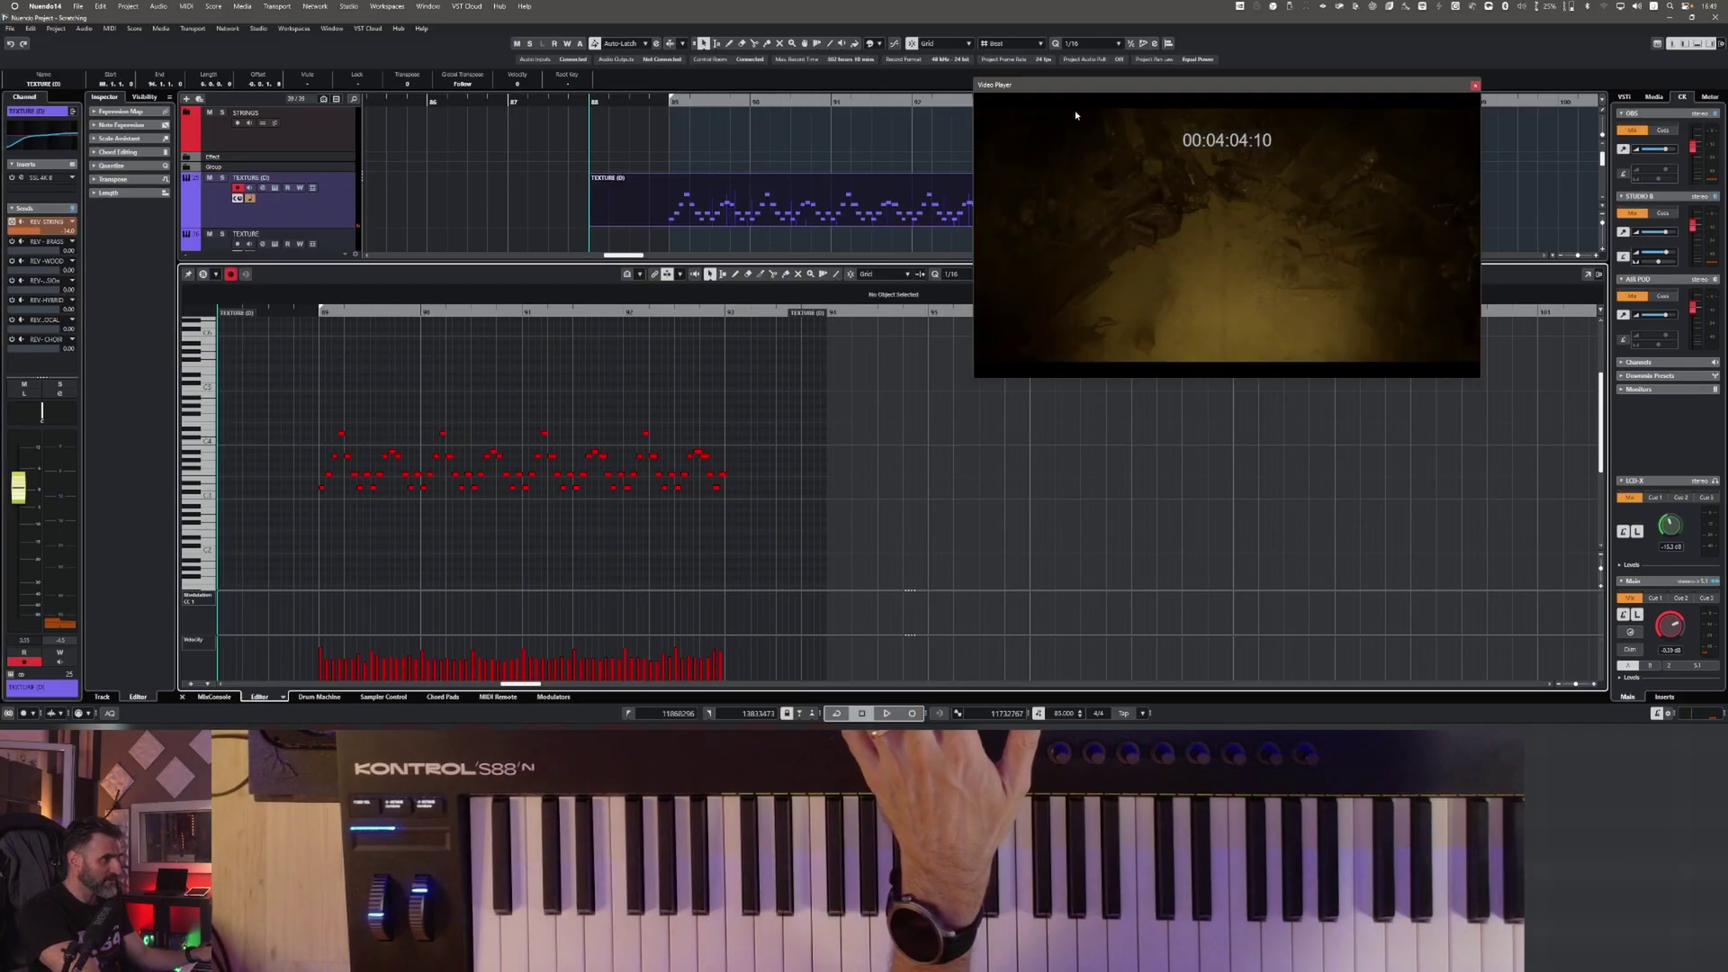
key(ctrl+a)
key(space)
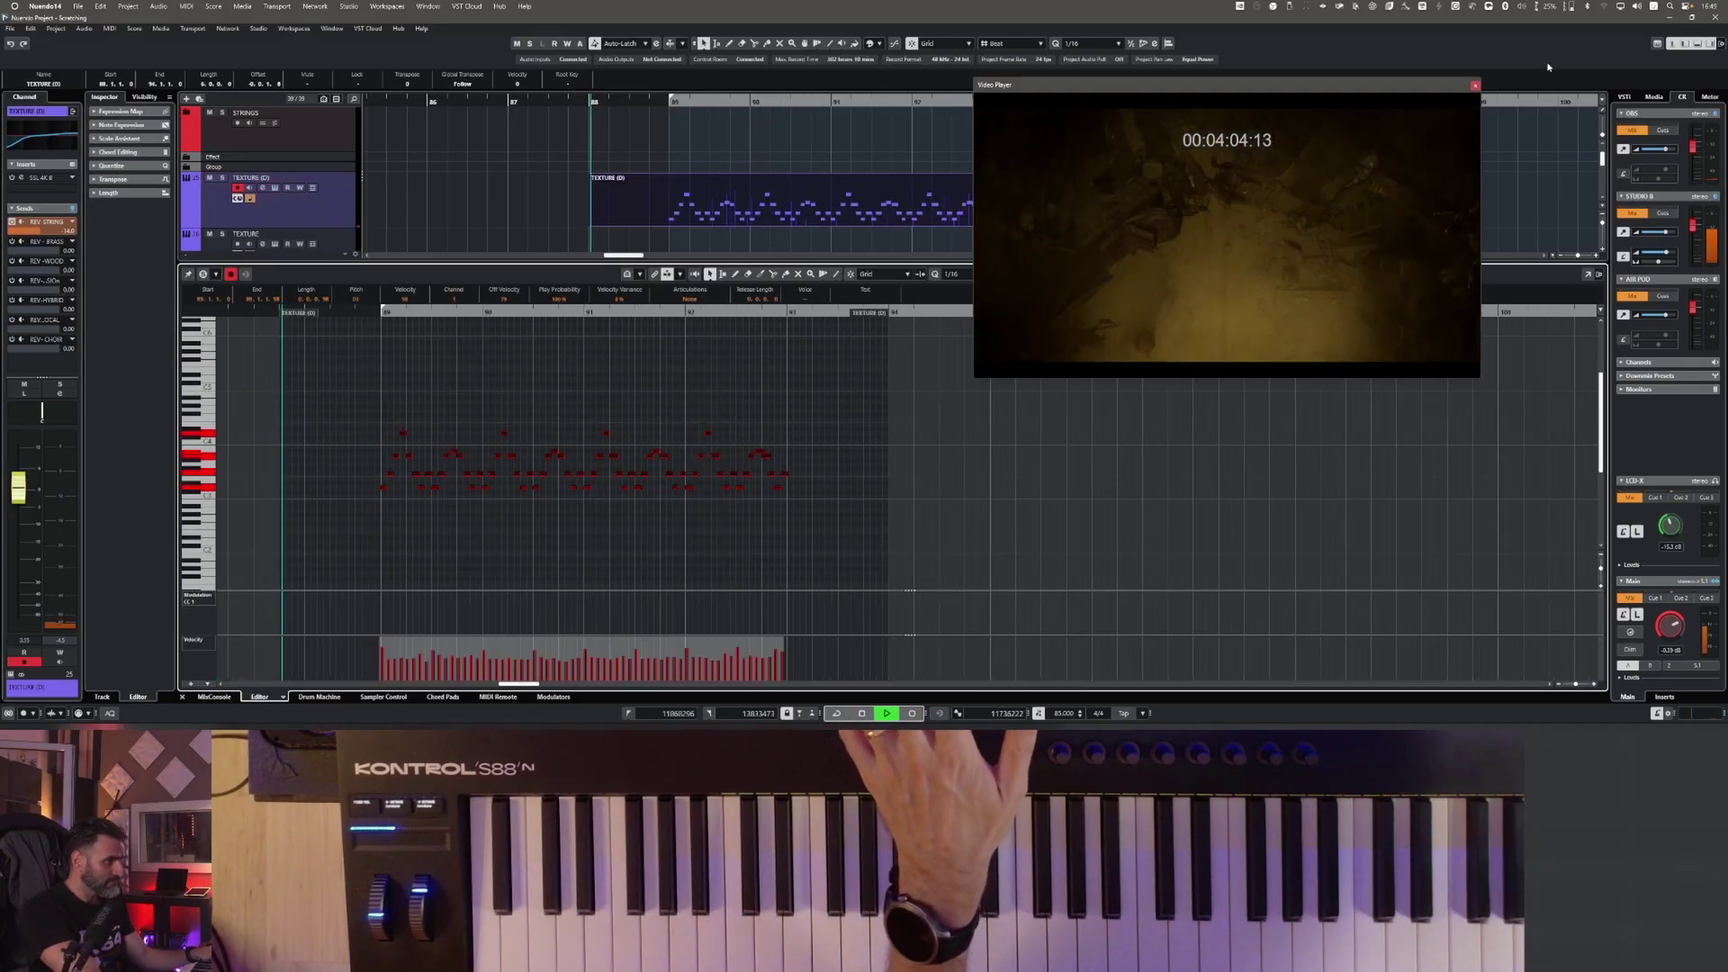
click(1700, 44)
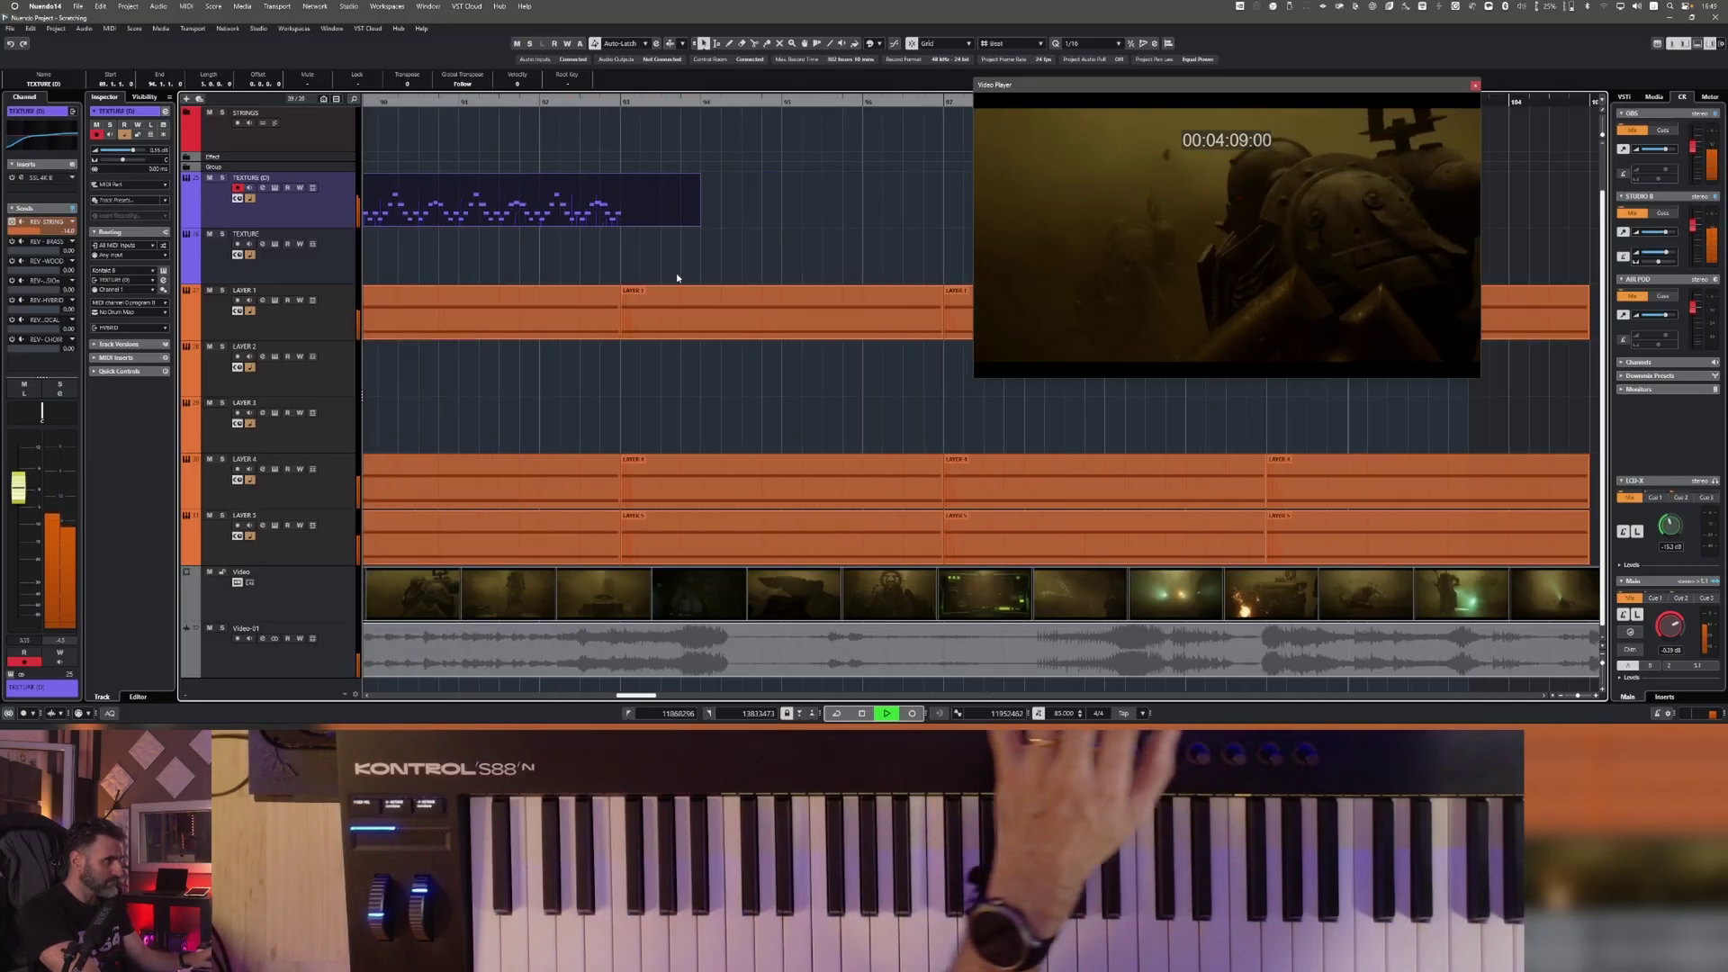
Step: Trim the TEXTURE (D) part to end with the first LAYER 1 part, and duplicate it three times in succession
drag(700, 225, 620, 227)
key(ctrl+d)
key(ctrl+d)
key(ctrl+d)
key(g)
key(g)
key(g)
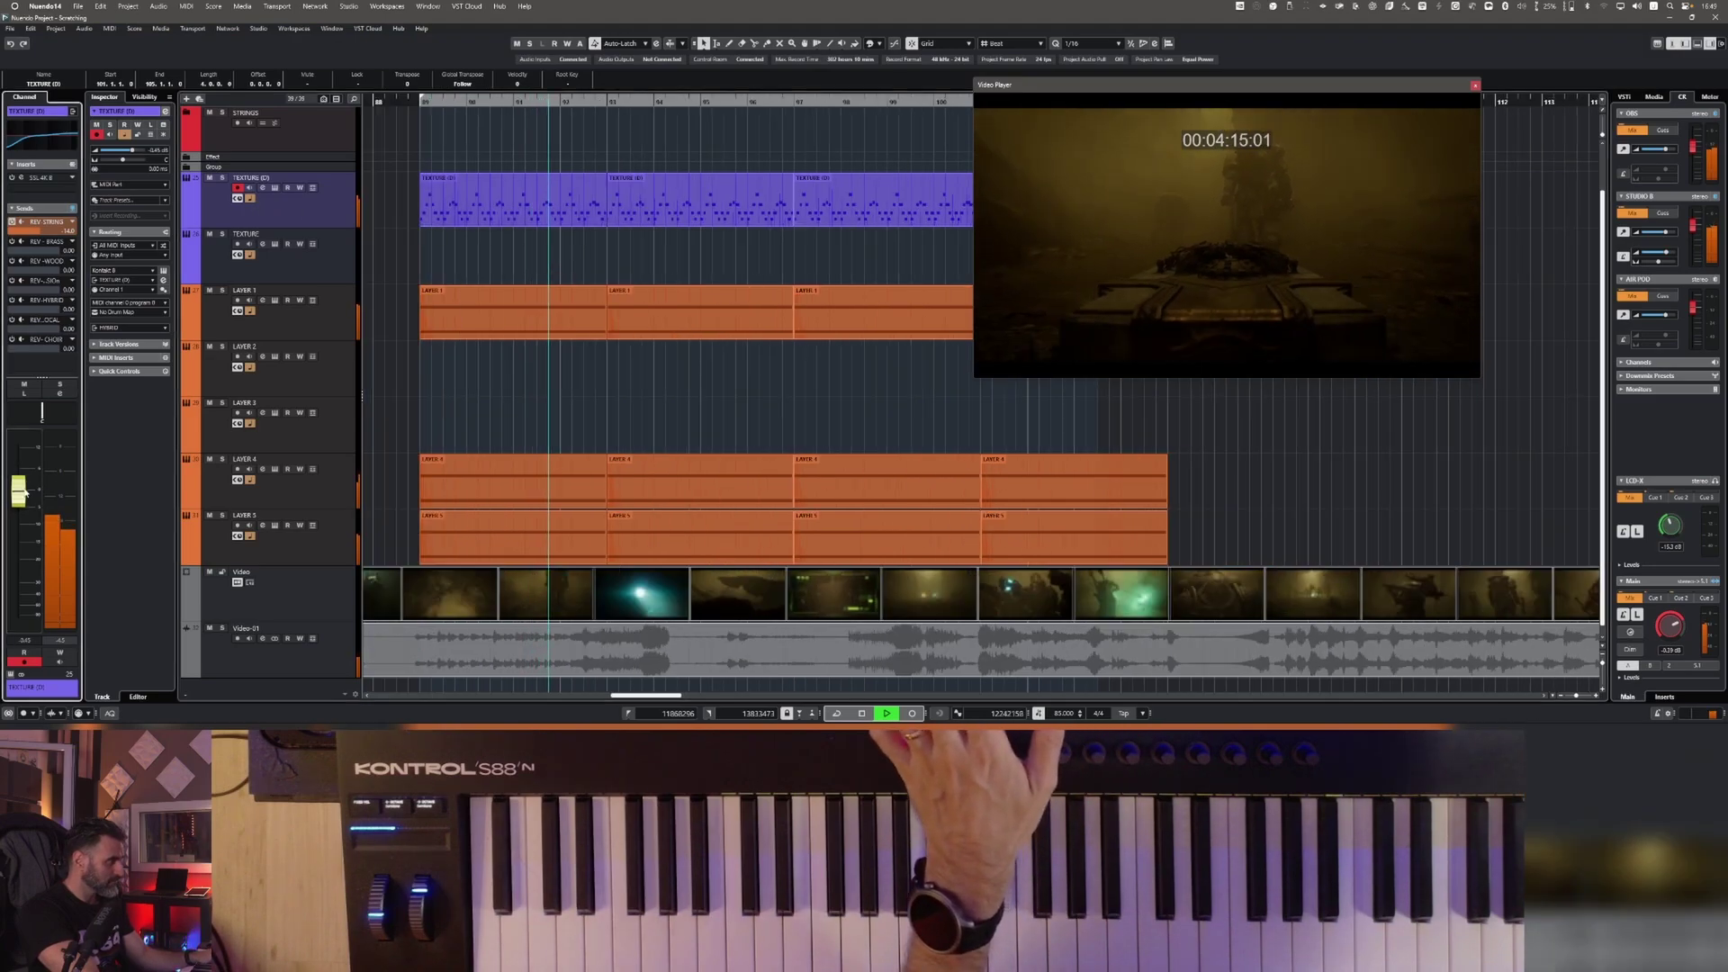
Step: Lower the TEXTURE (D) track's volume slightly, stop playback, and open its instrument's first sound layer
drag(25, 487, 25, 498)
key(space)
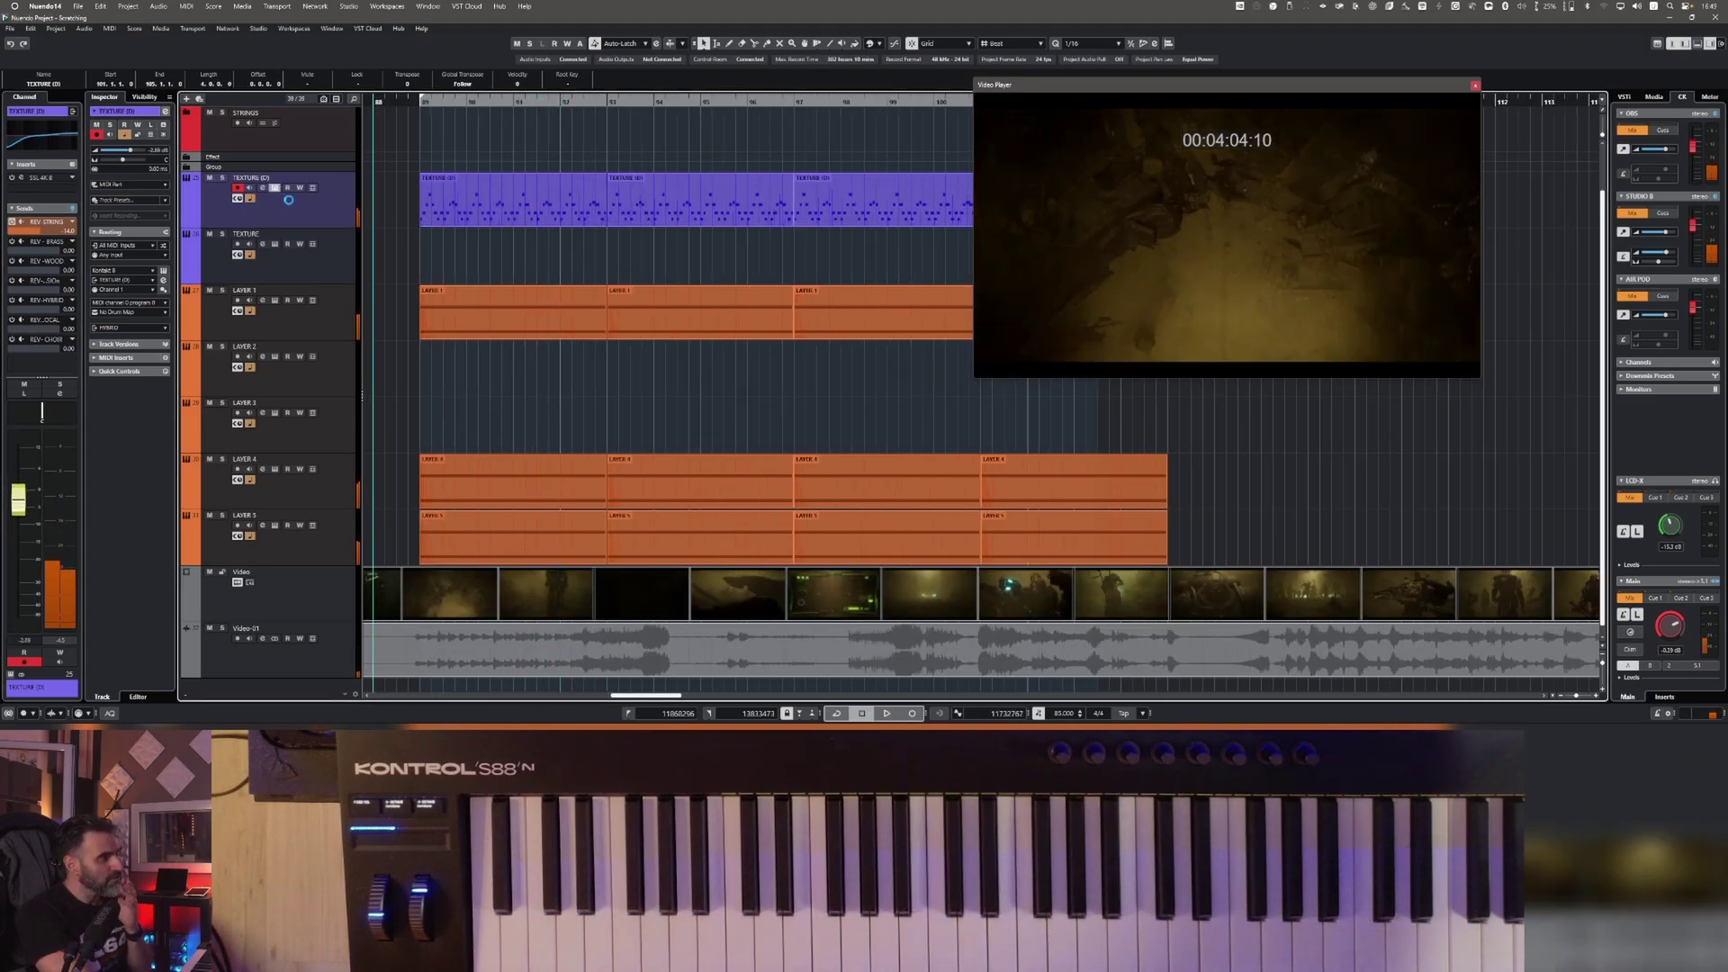
click(275, 187)
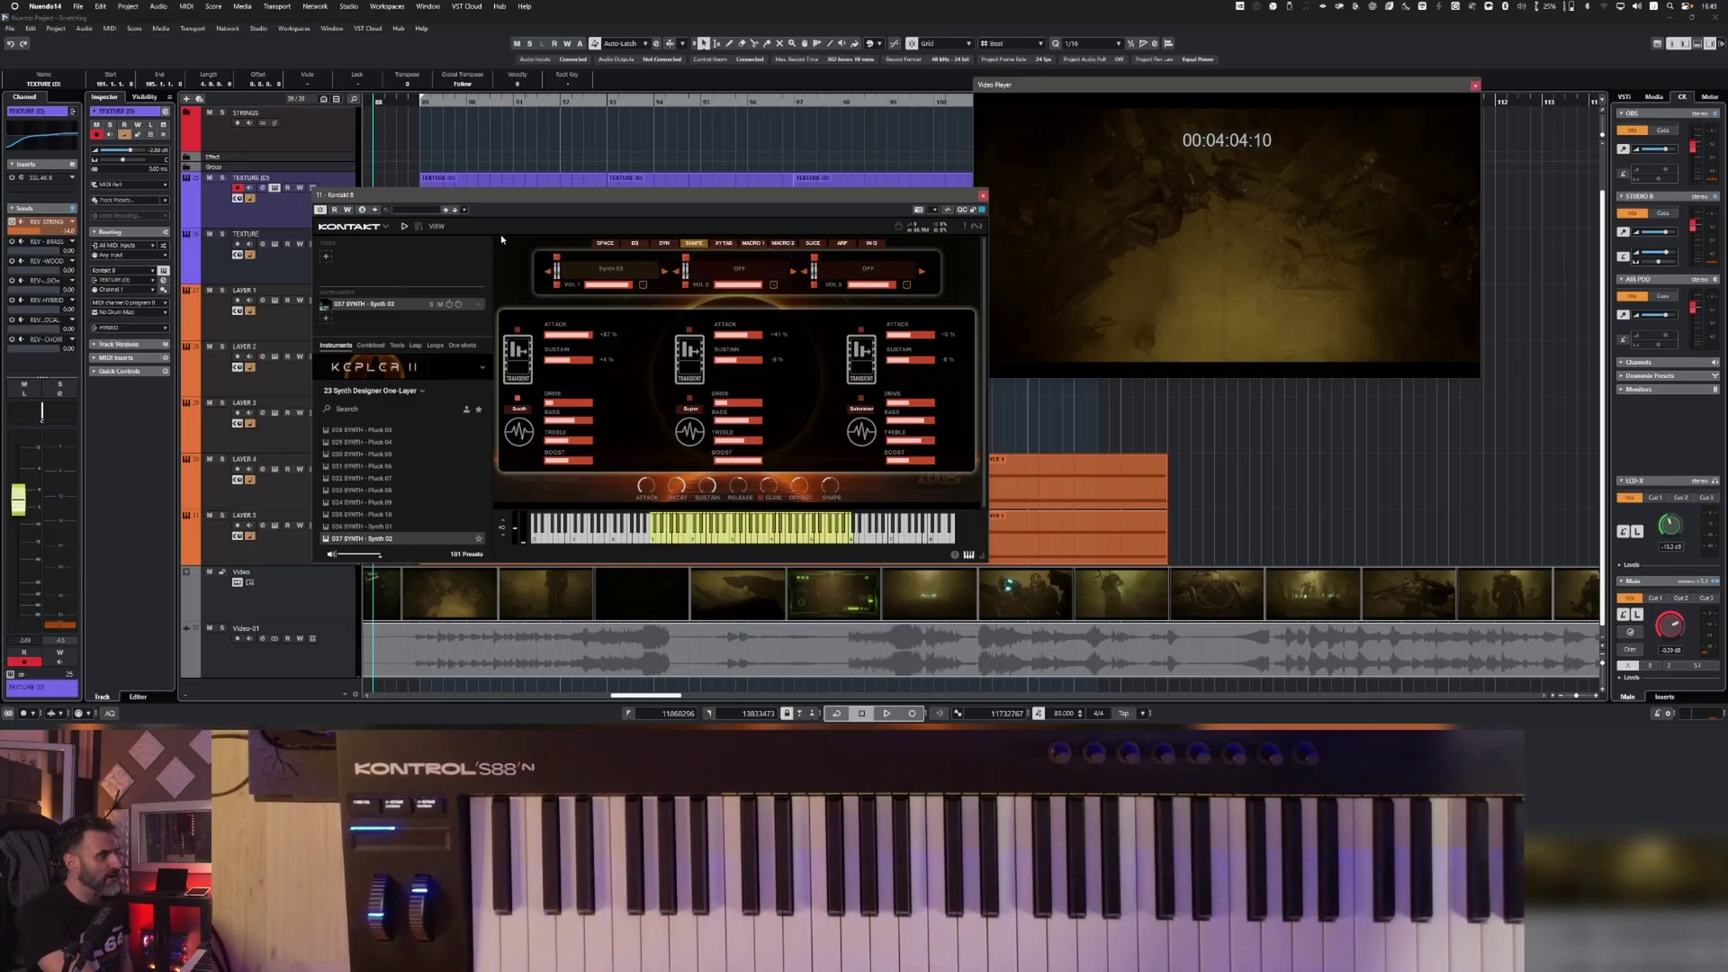
click(558, 286)
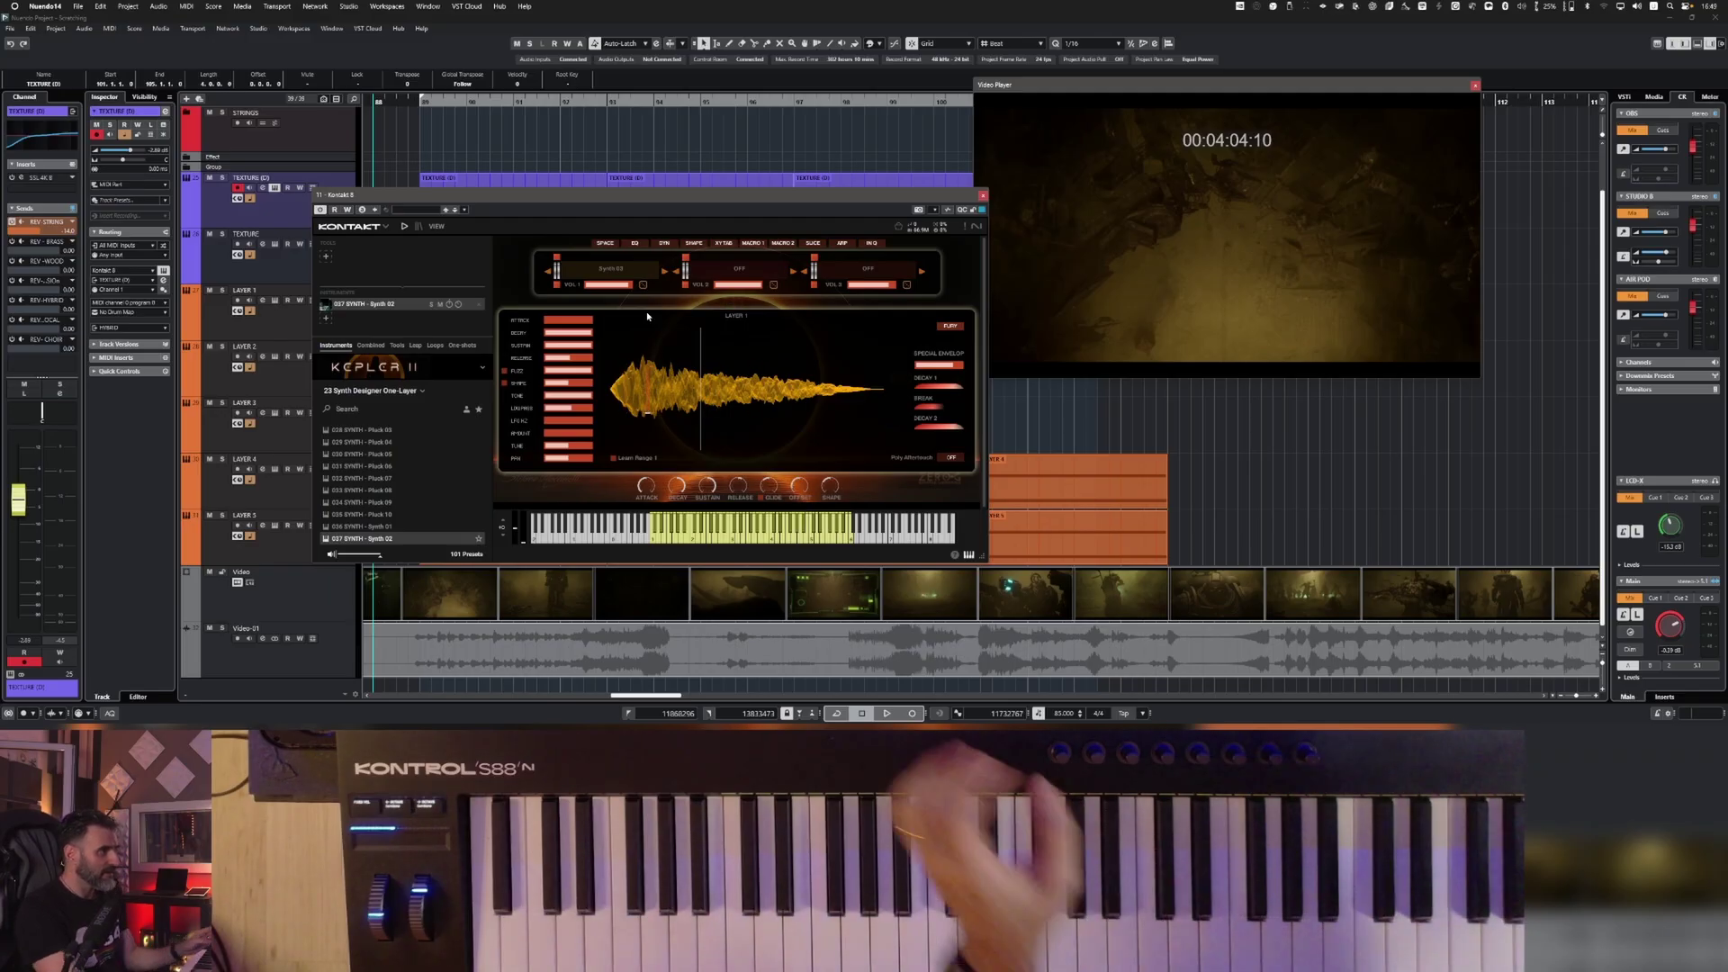
Step: Solo the TEXTURE (D) track, audition it from the start of its first part, and start a recording pass on it
drag(577, 201, 571, 246)
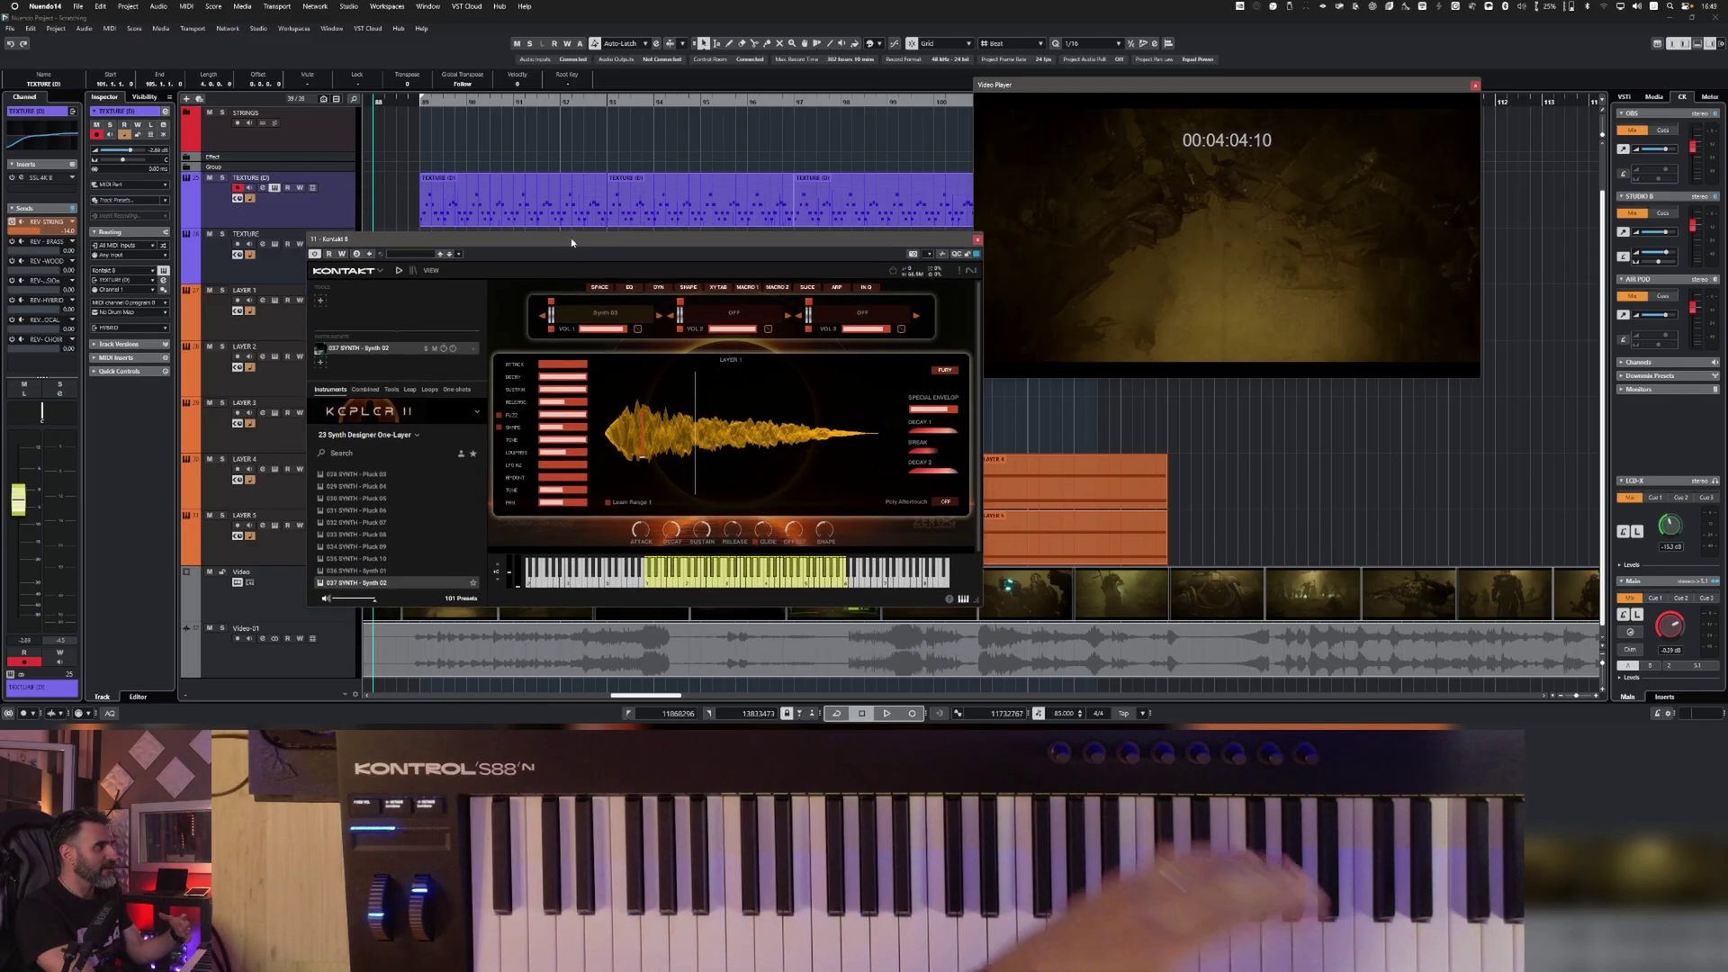
key(s)
click(421, 117)
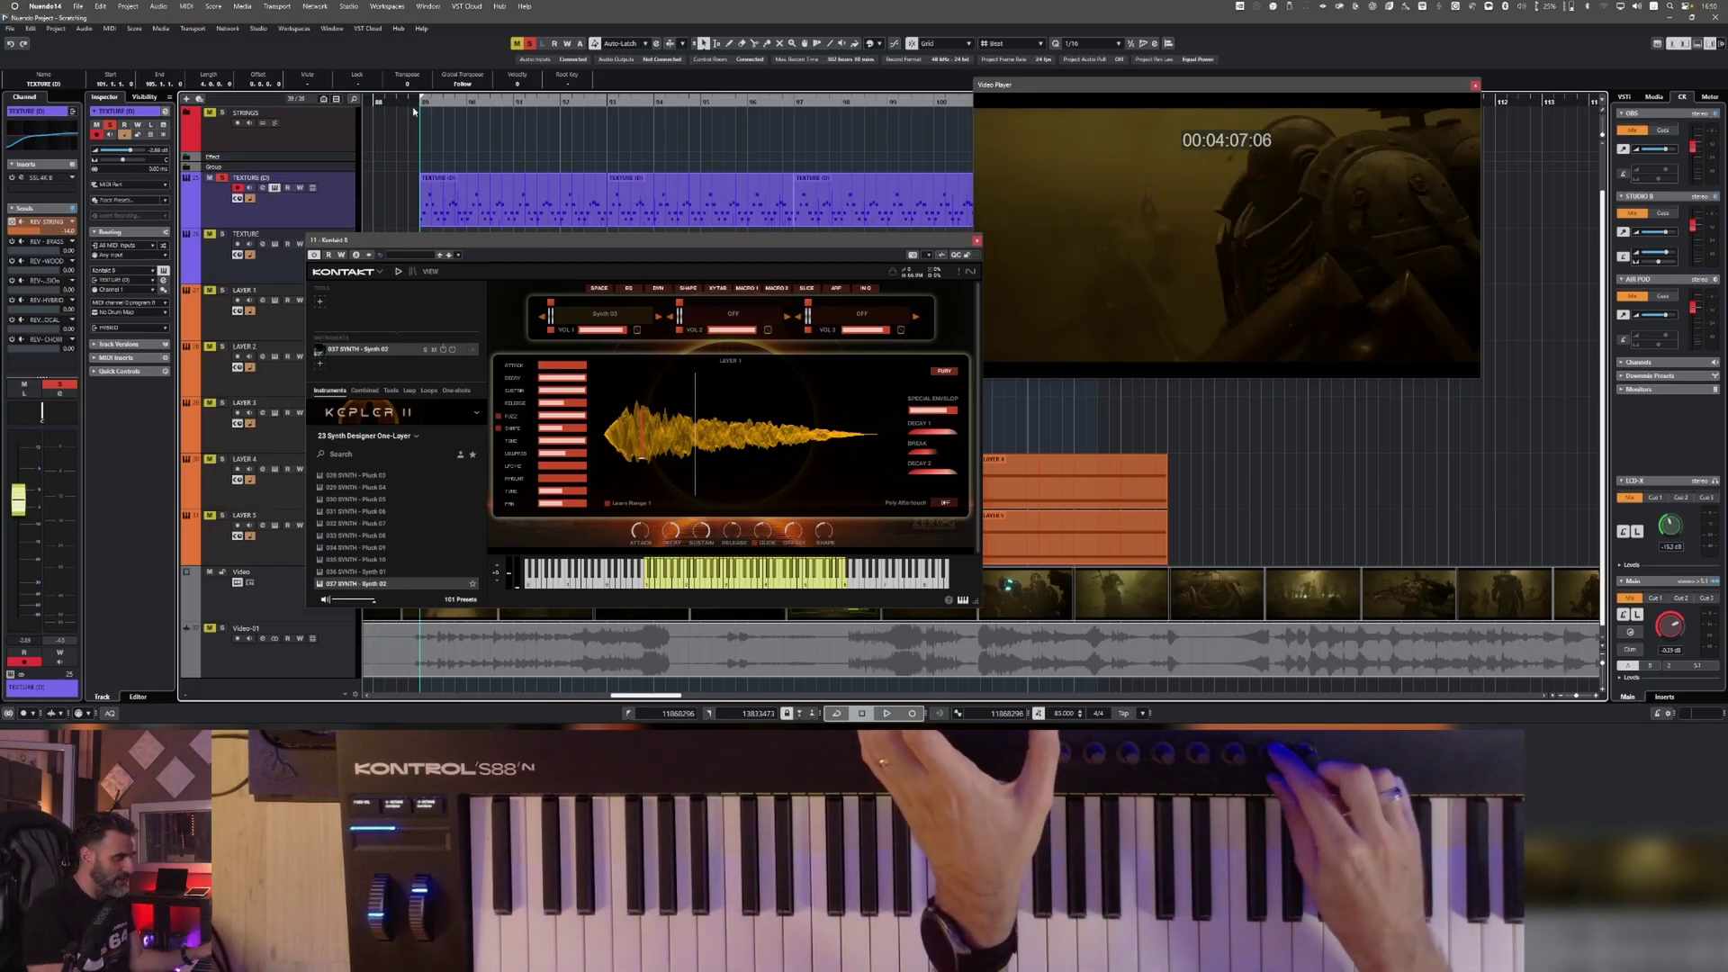
key(space)
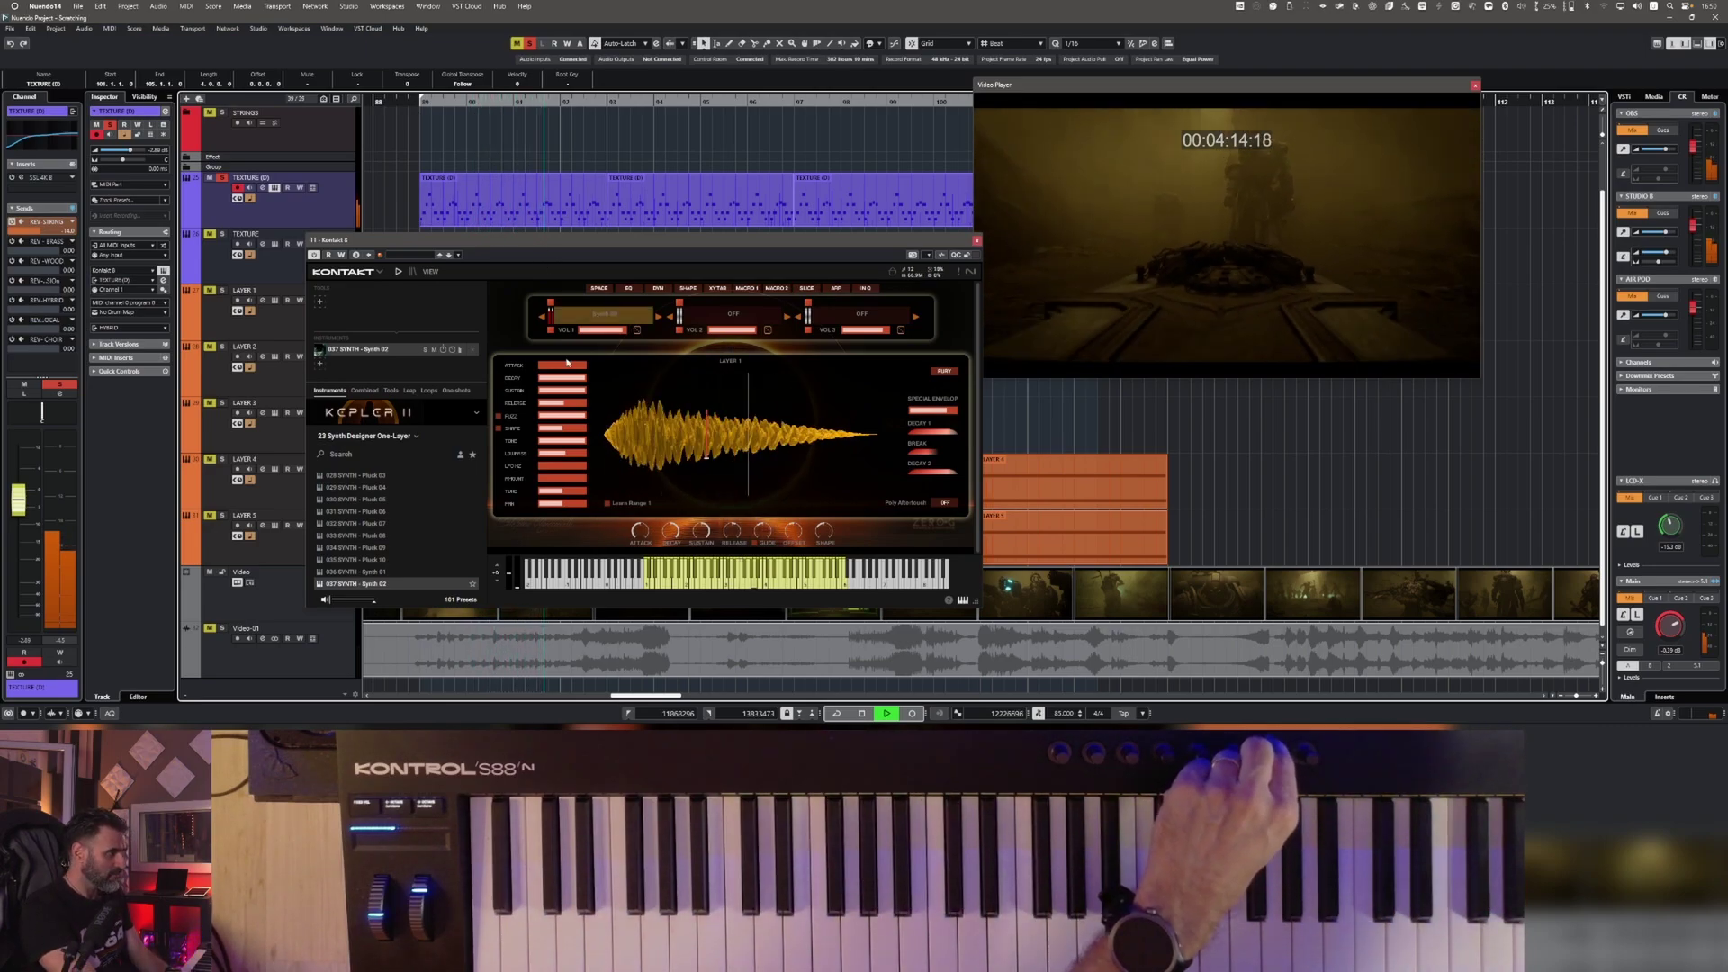
key(space)
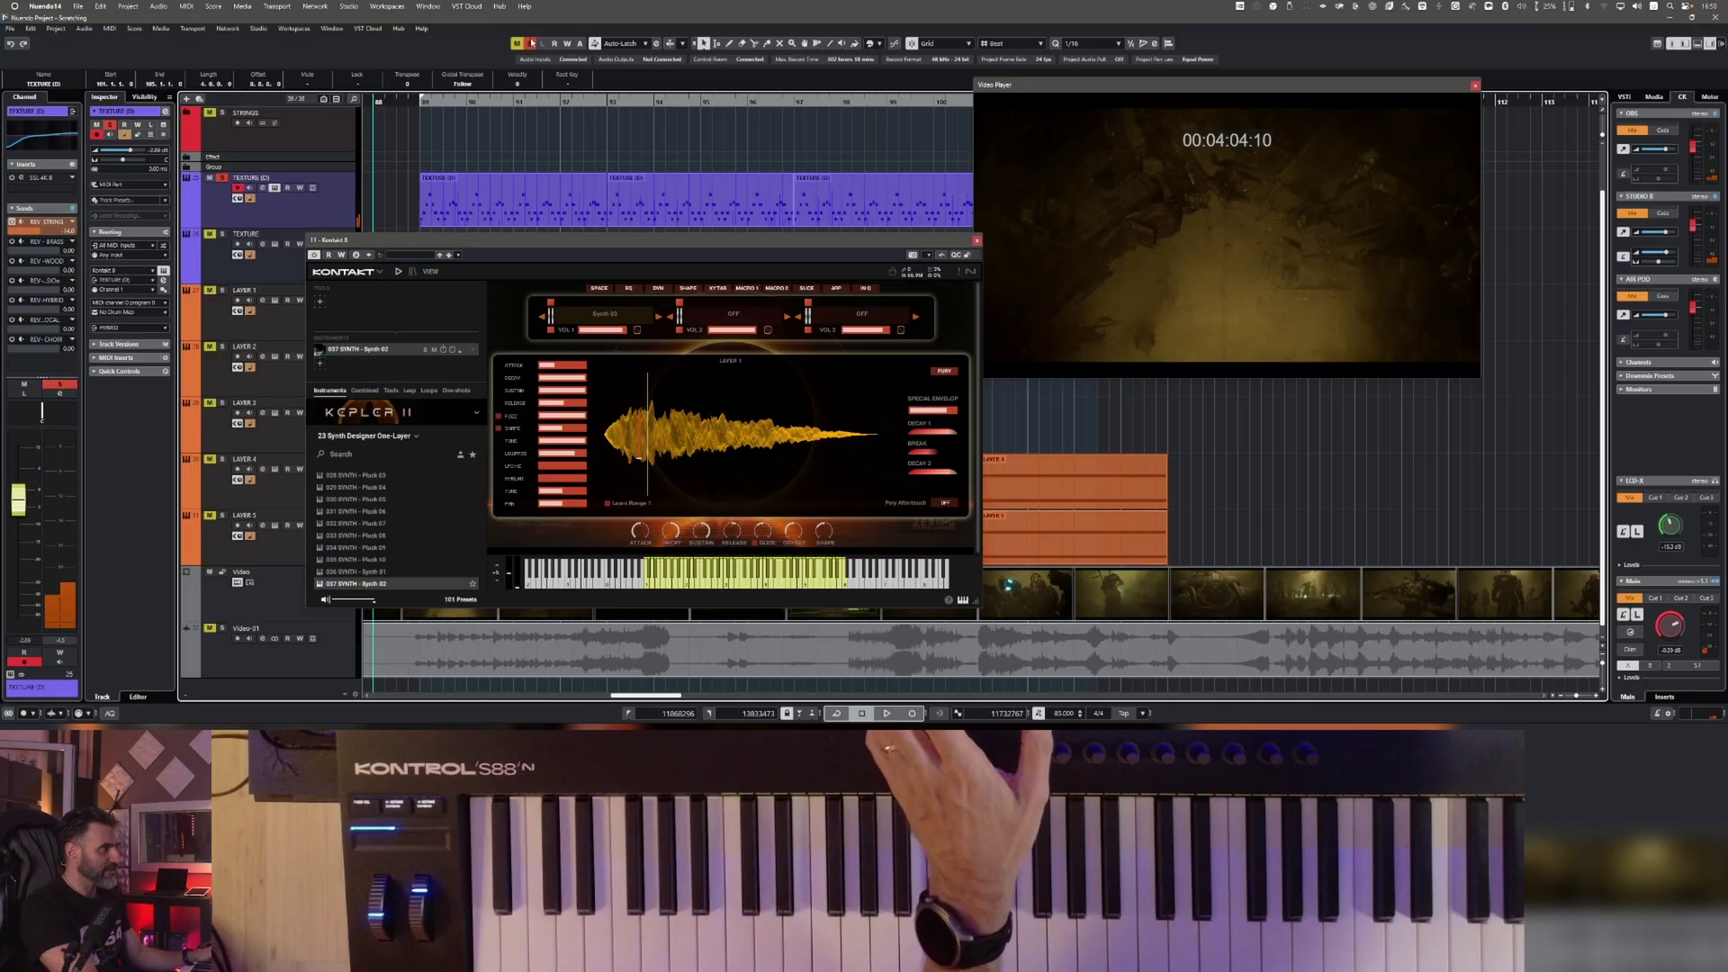
key(KP_Multiply)
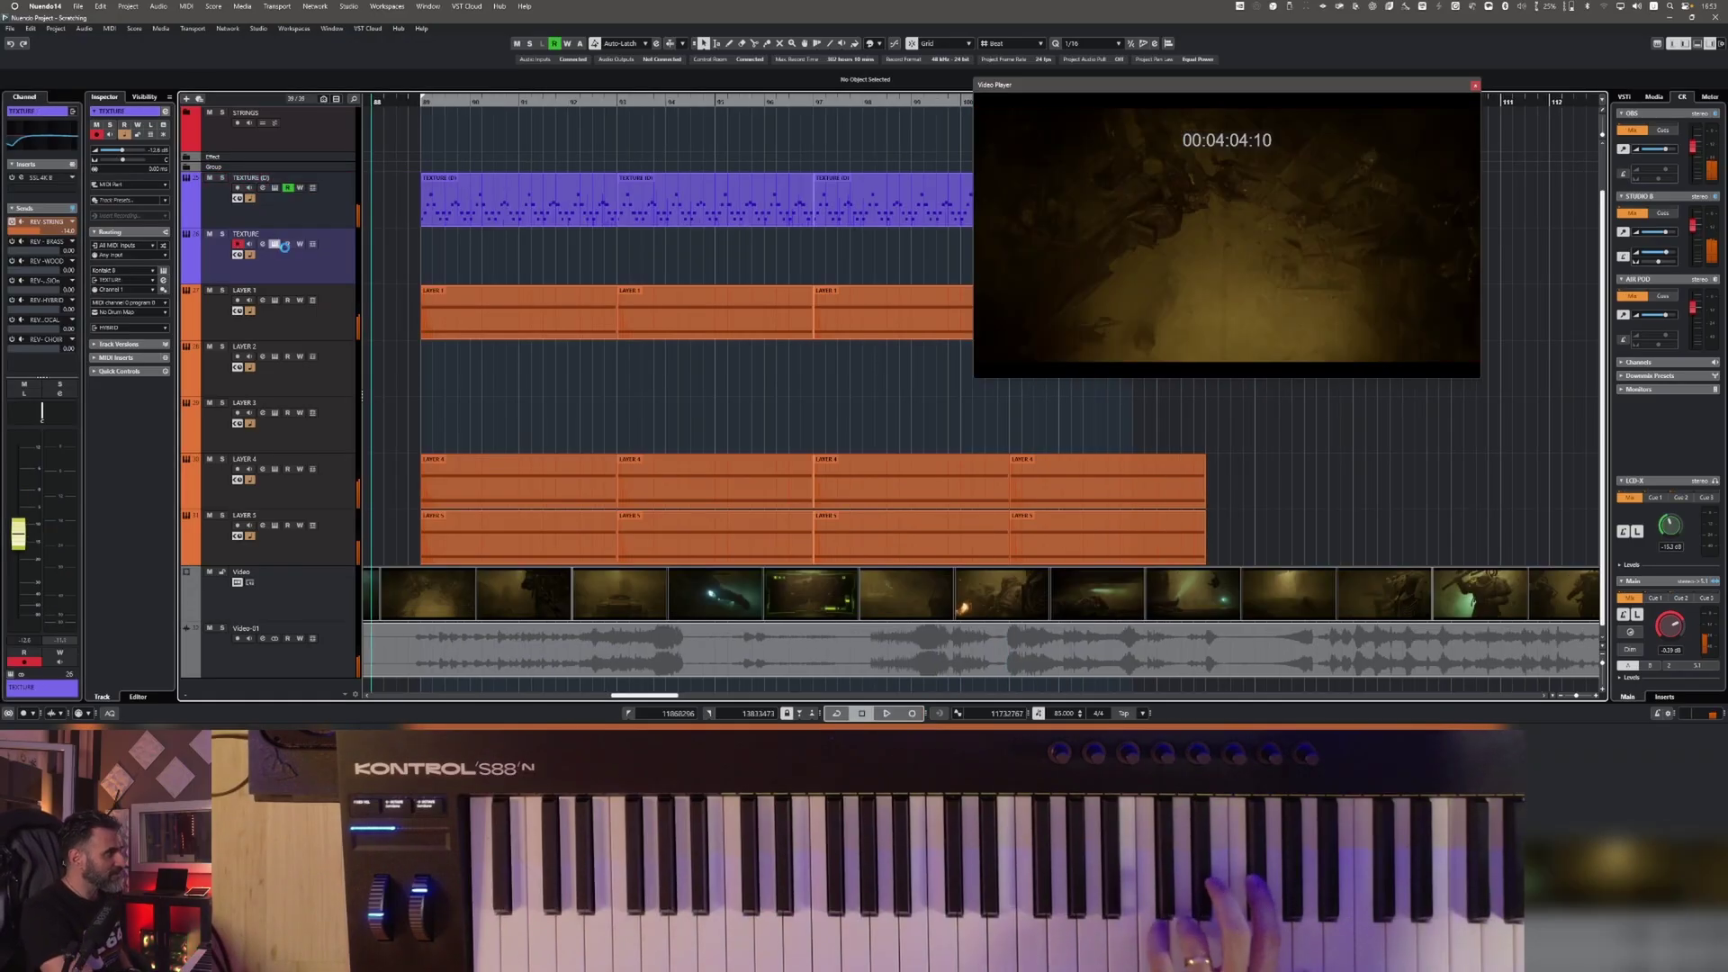
Step: Open the TEXTURE track's instrument, raise the track volume, and load the preset 024 TEXTURE - Reflex
click(238, 254)
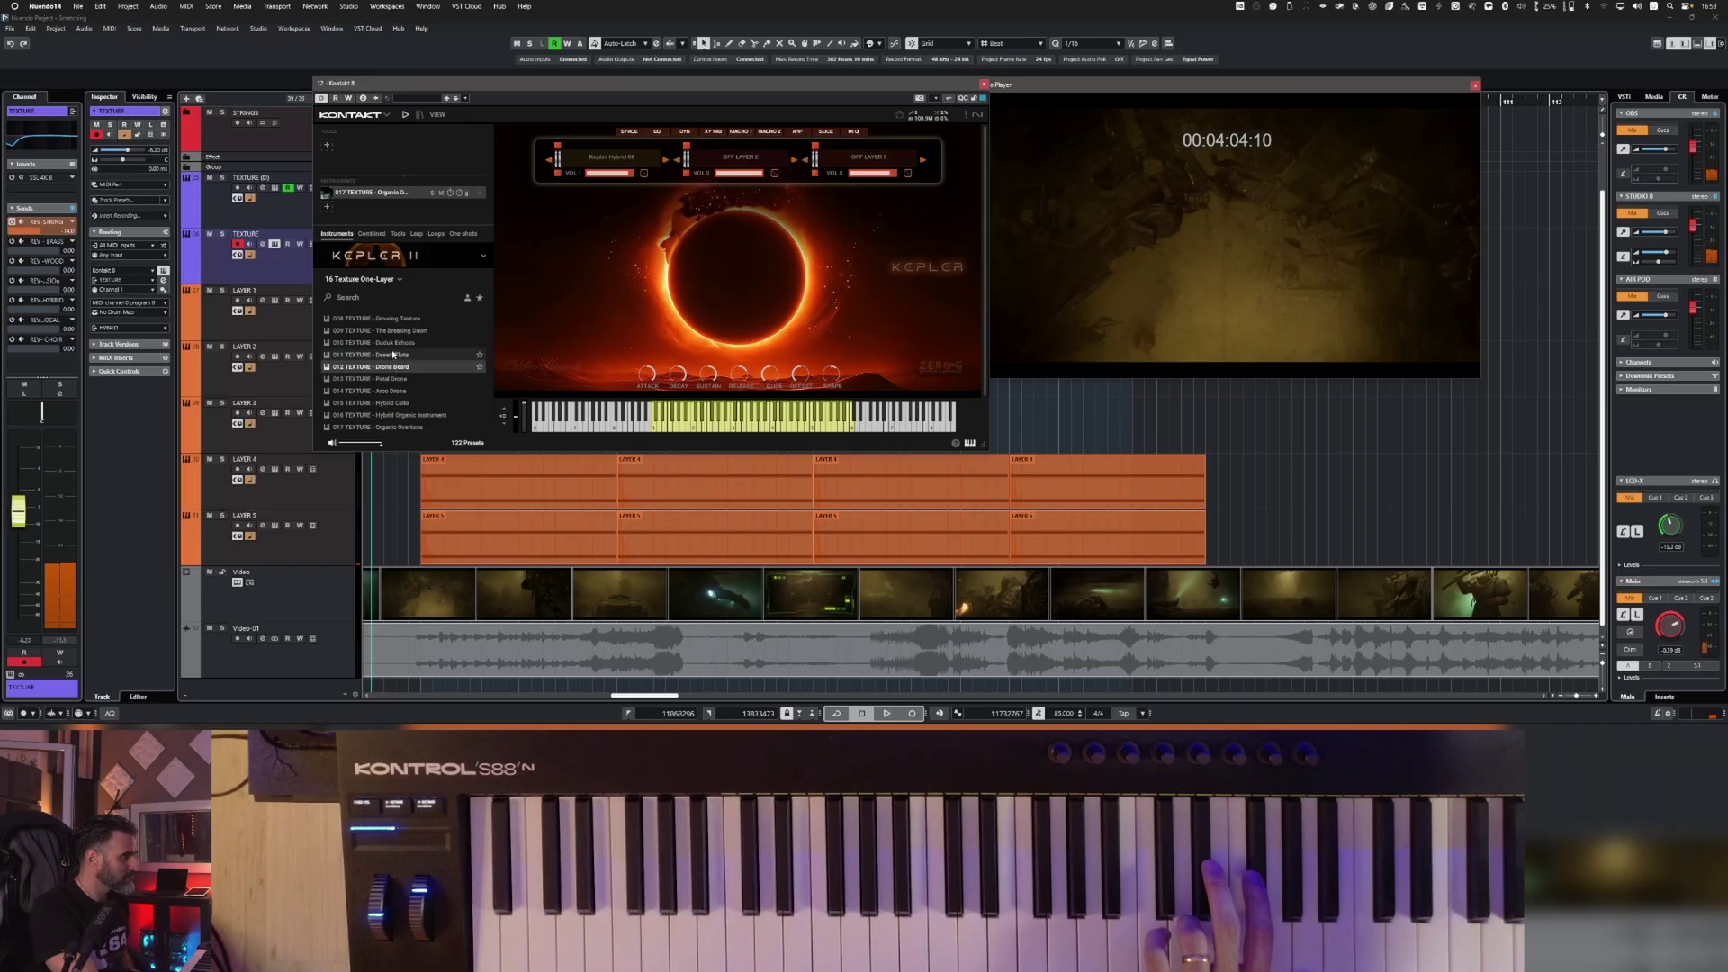
click(378, 378)
scroll(396, 387, down, 2)
scroll(403, 402, down, 4)
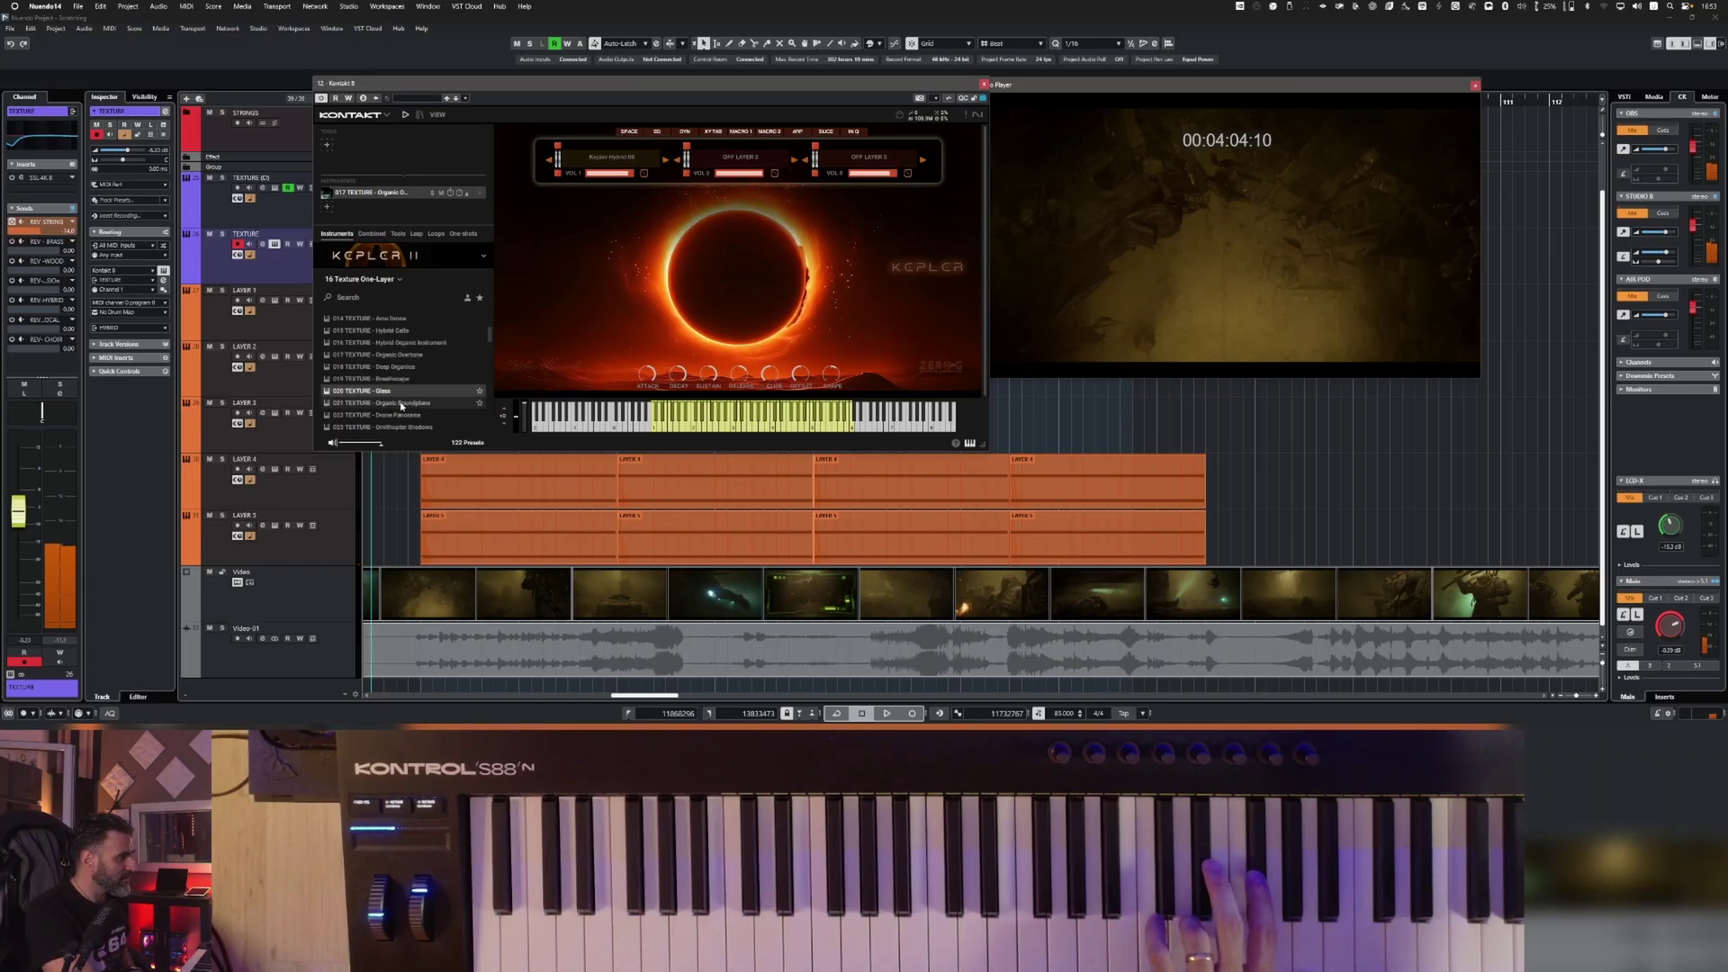
click(408, 415)
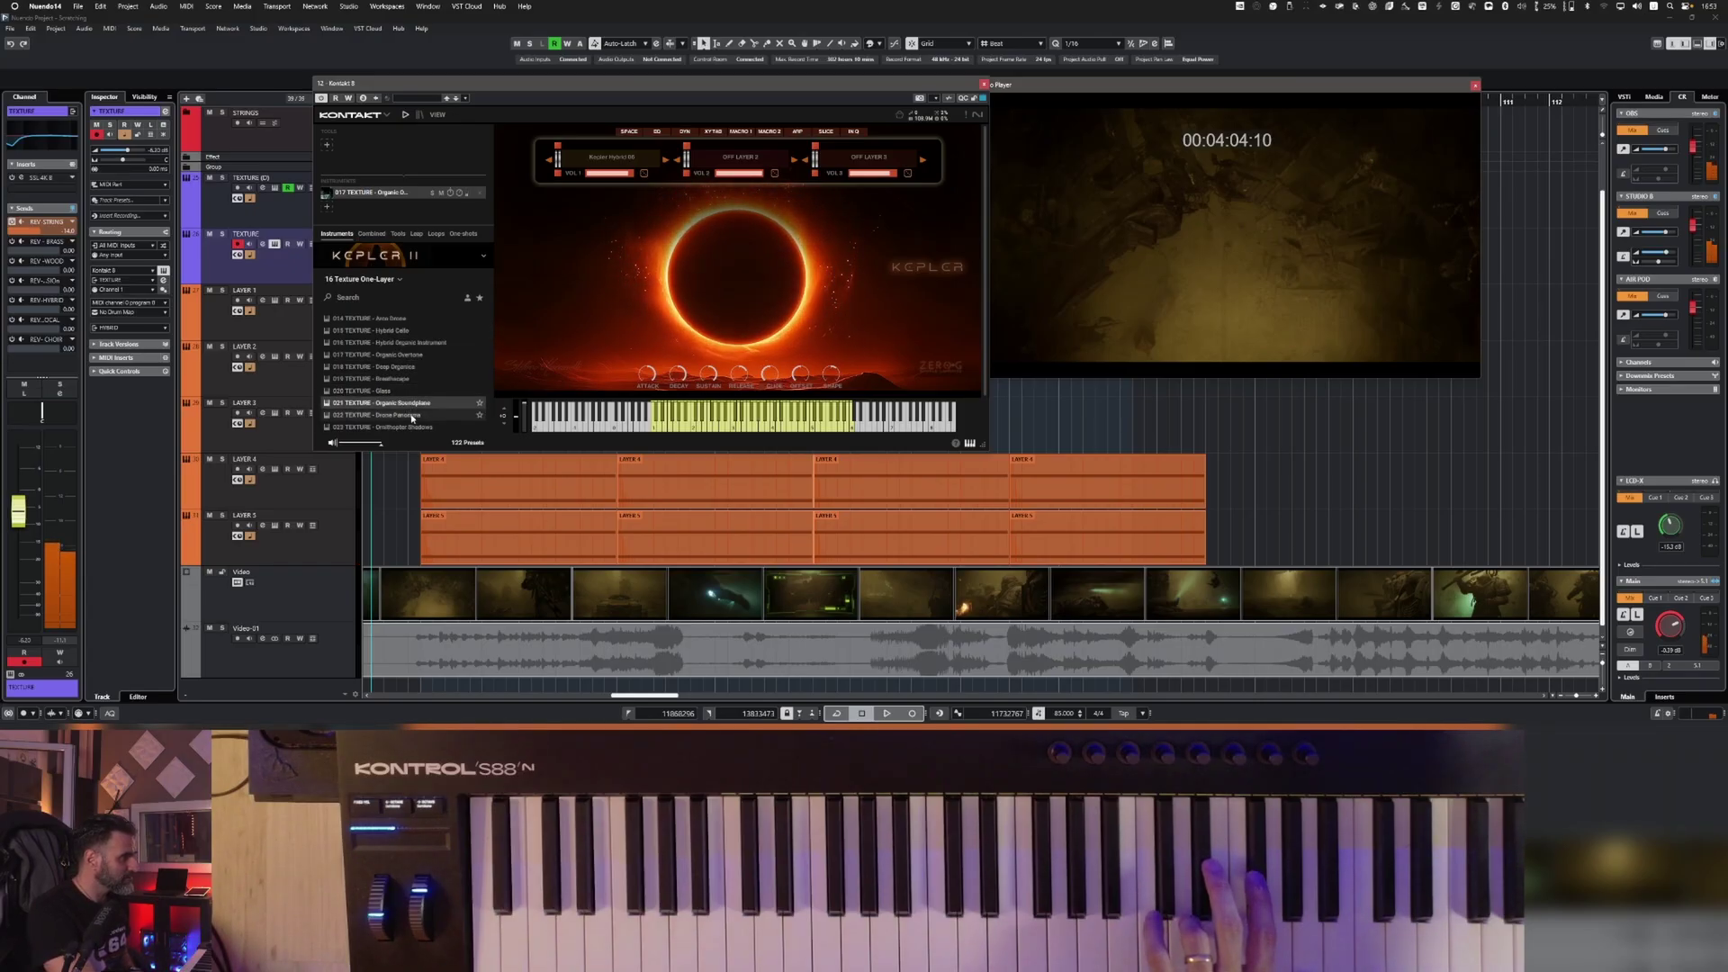
drag(18, 512, 27, 488)
scroll(398, 391, down, 4)
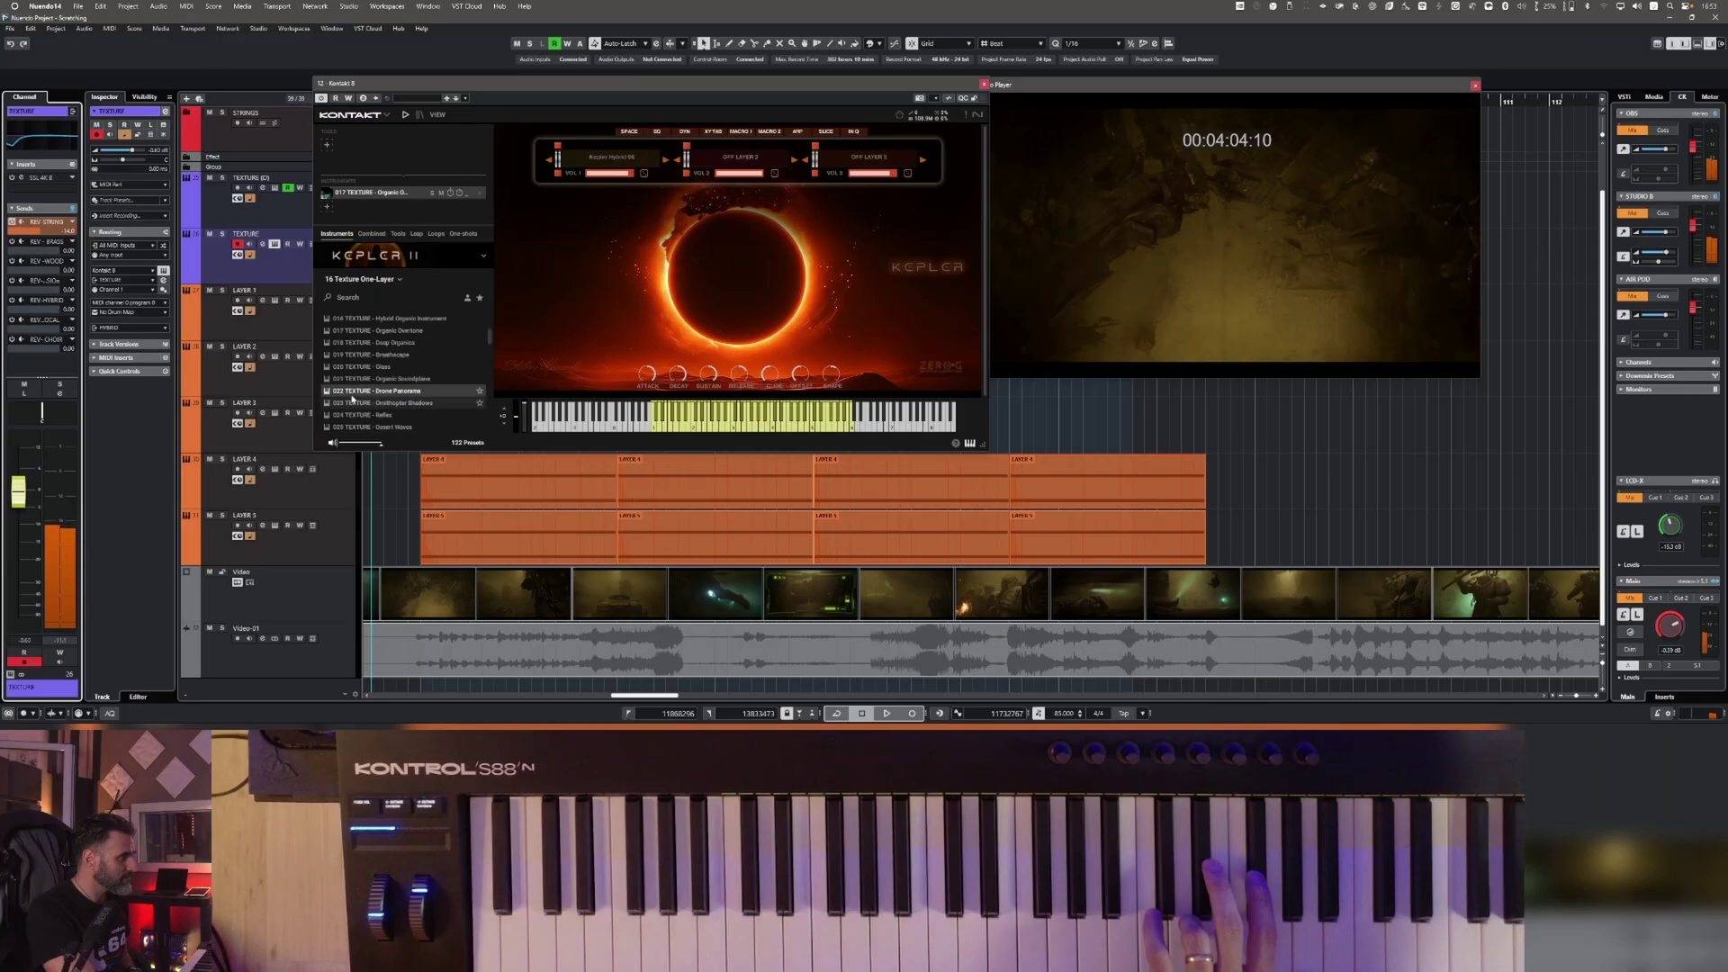
click(398, 391)
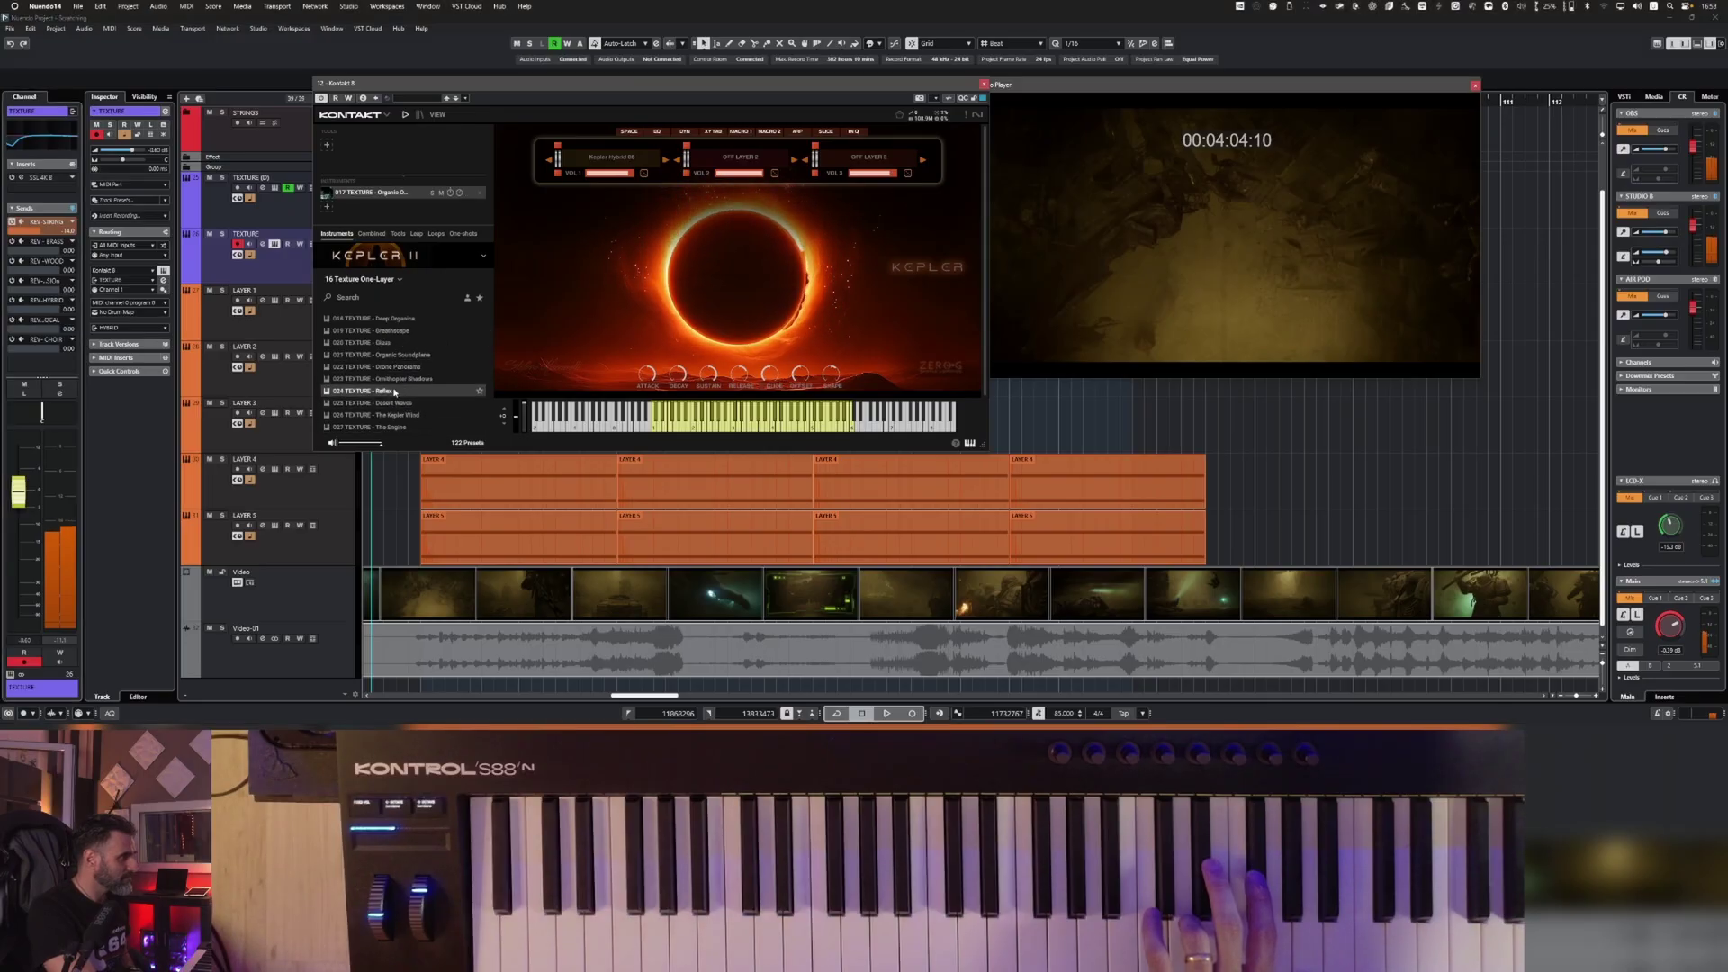
double_click(396, 395)
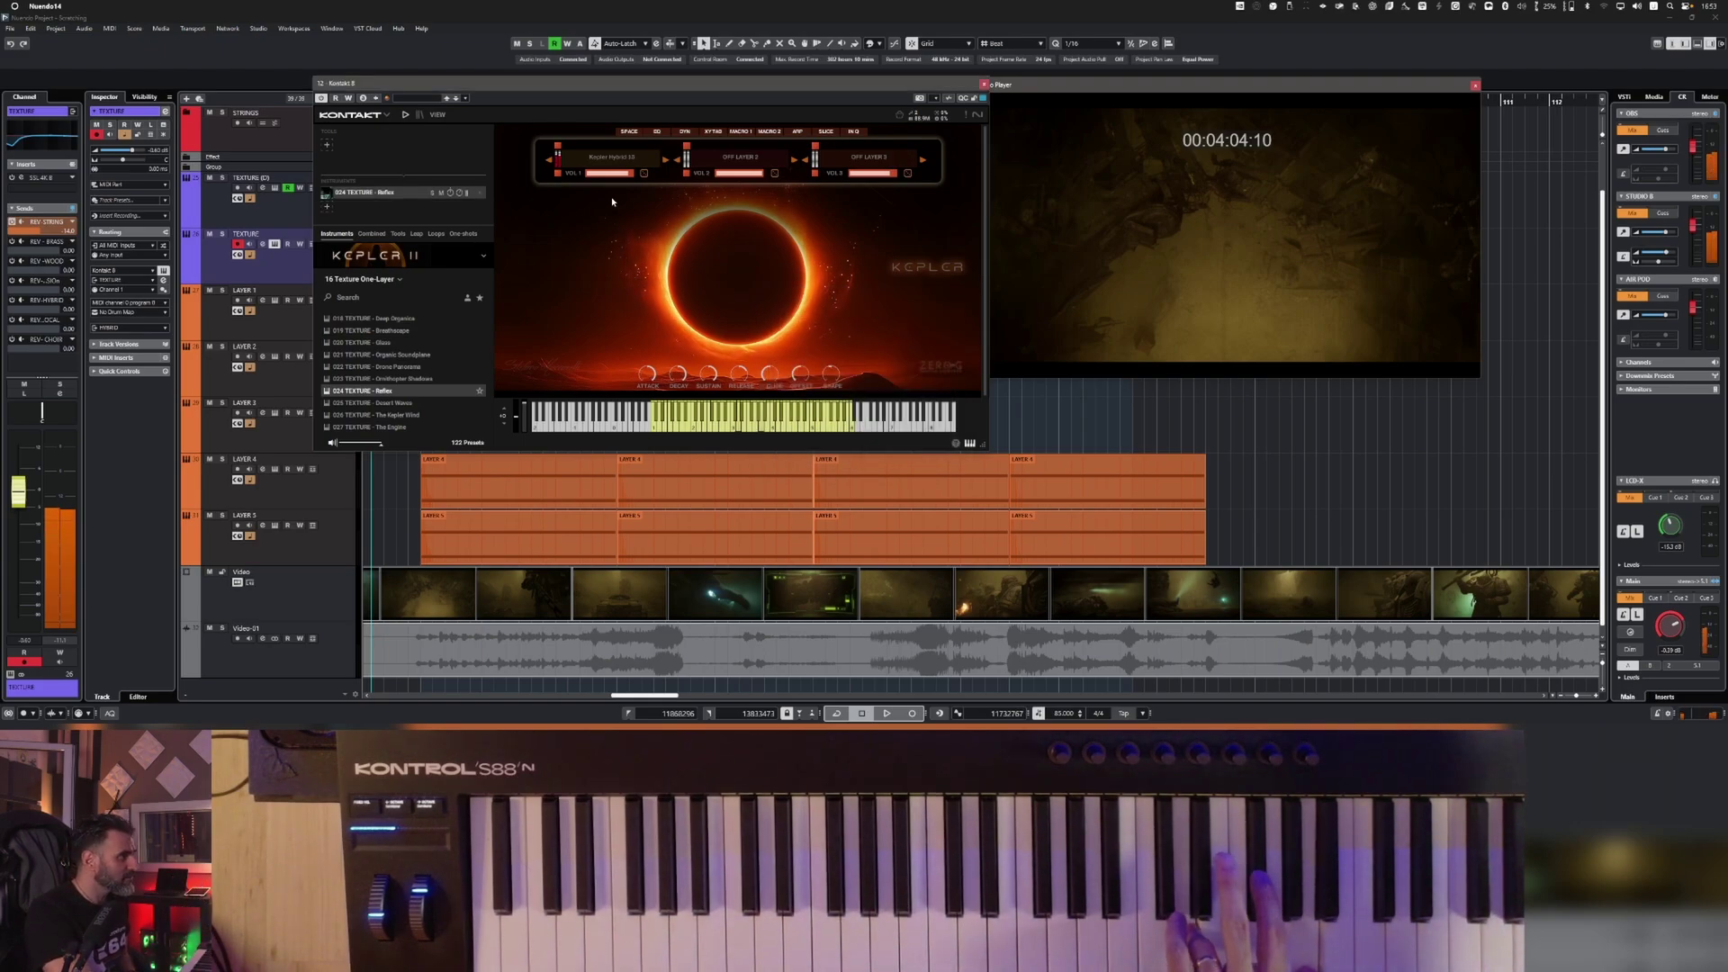
Step: Move layer 1's sample start point slightly later and assign Low Pass 1 to the first Macro 1 sequencer
click(657, 135)
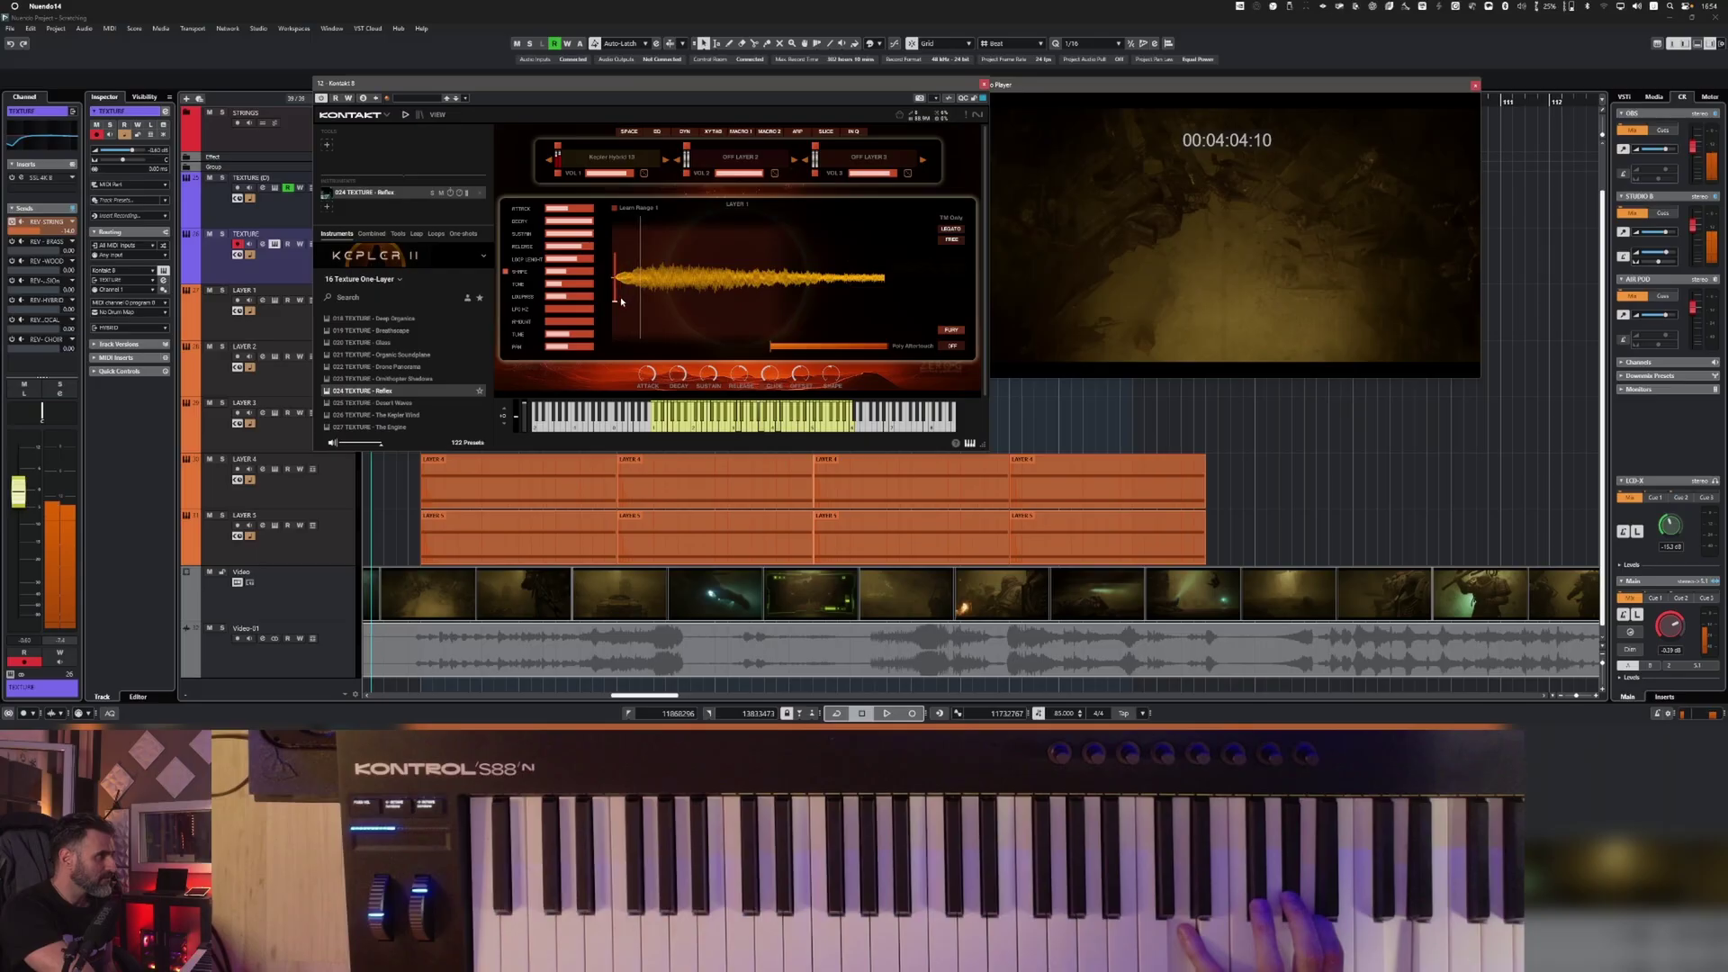
drag(621, 301, 635, 296)
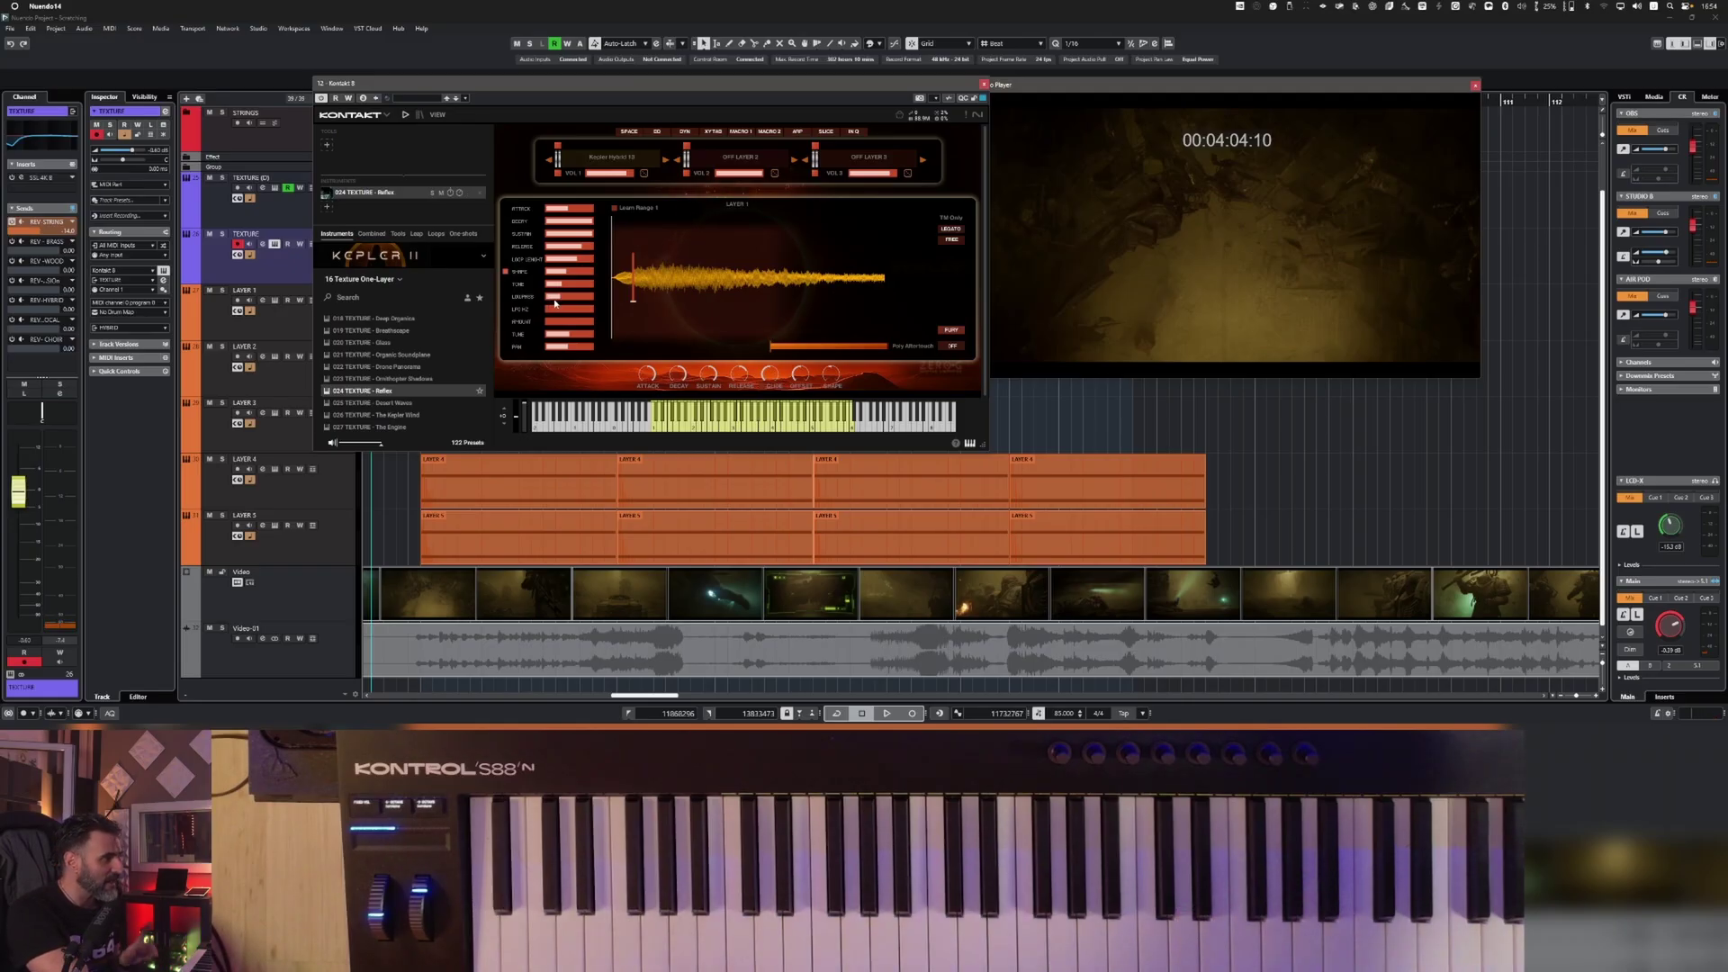
click(738, 132)
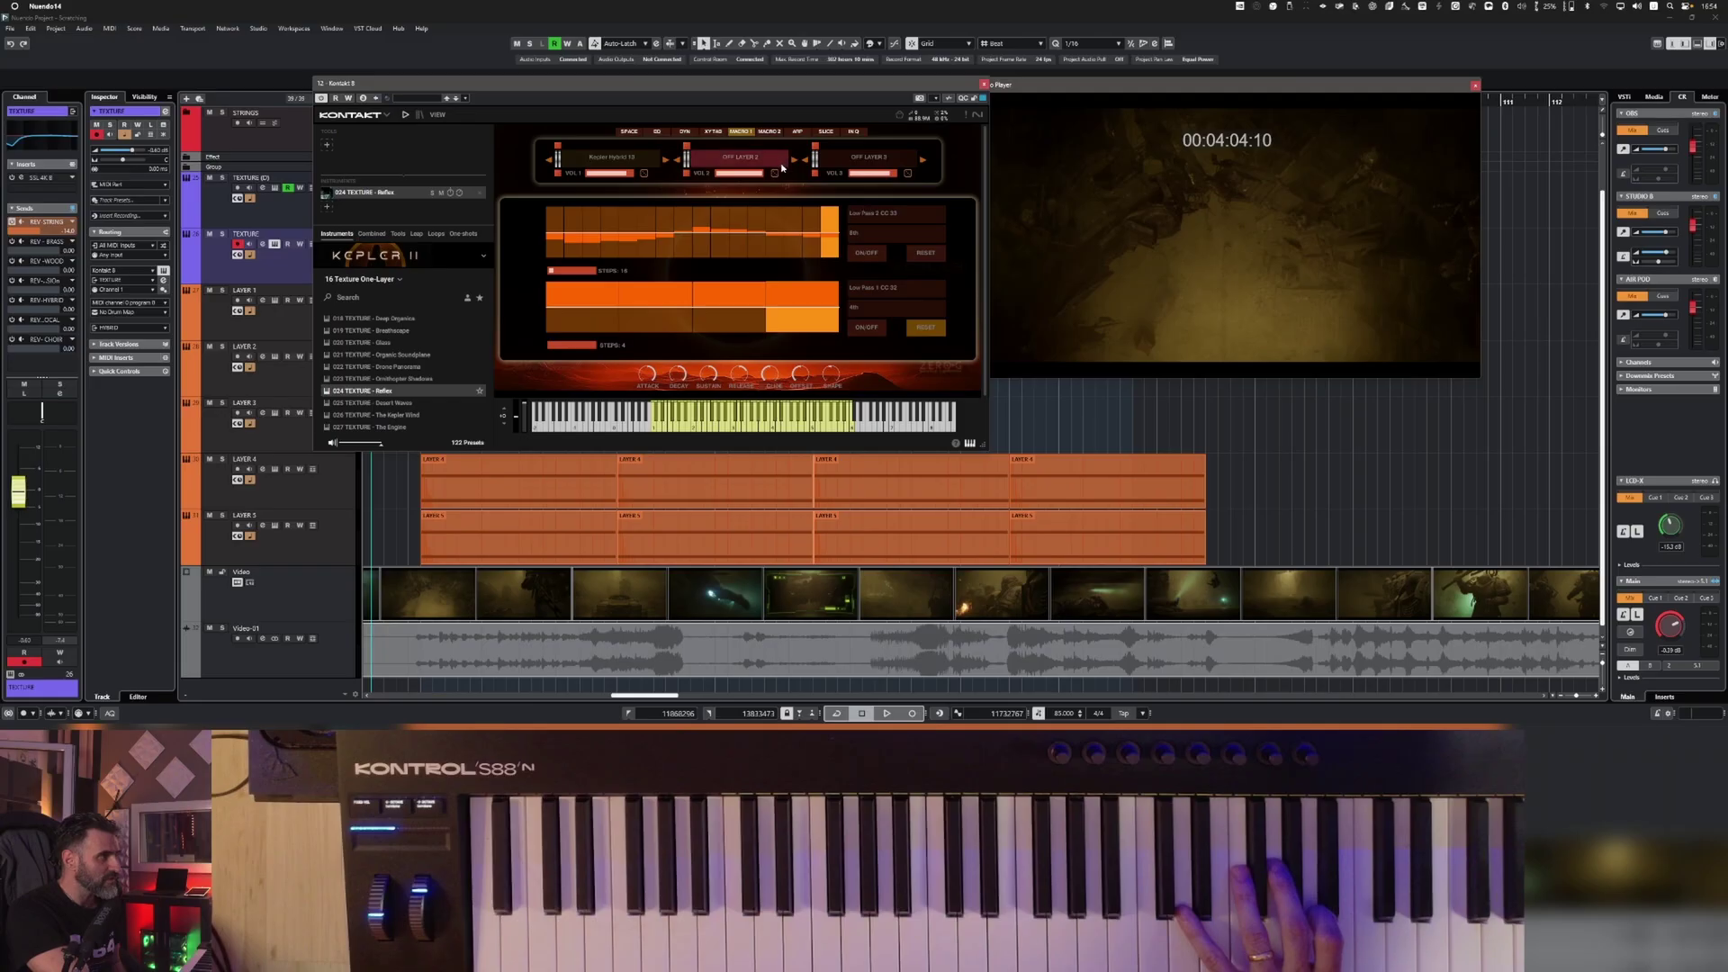
click(864, 218)
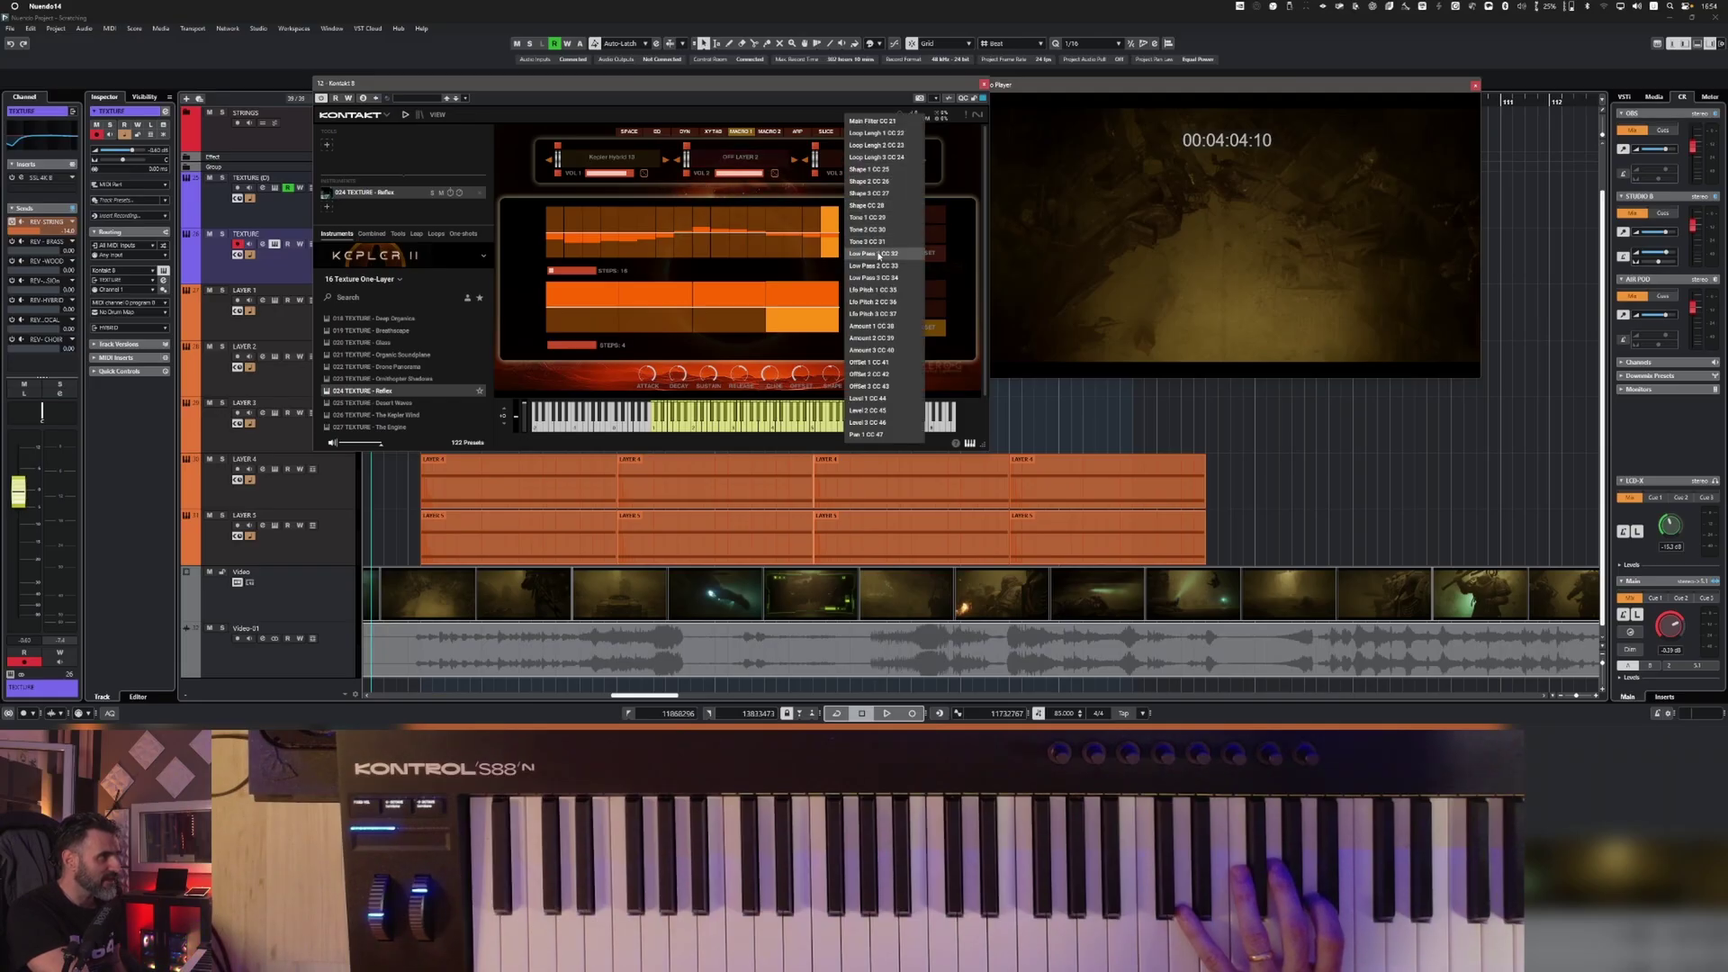
click(873, 253)
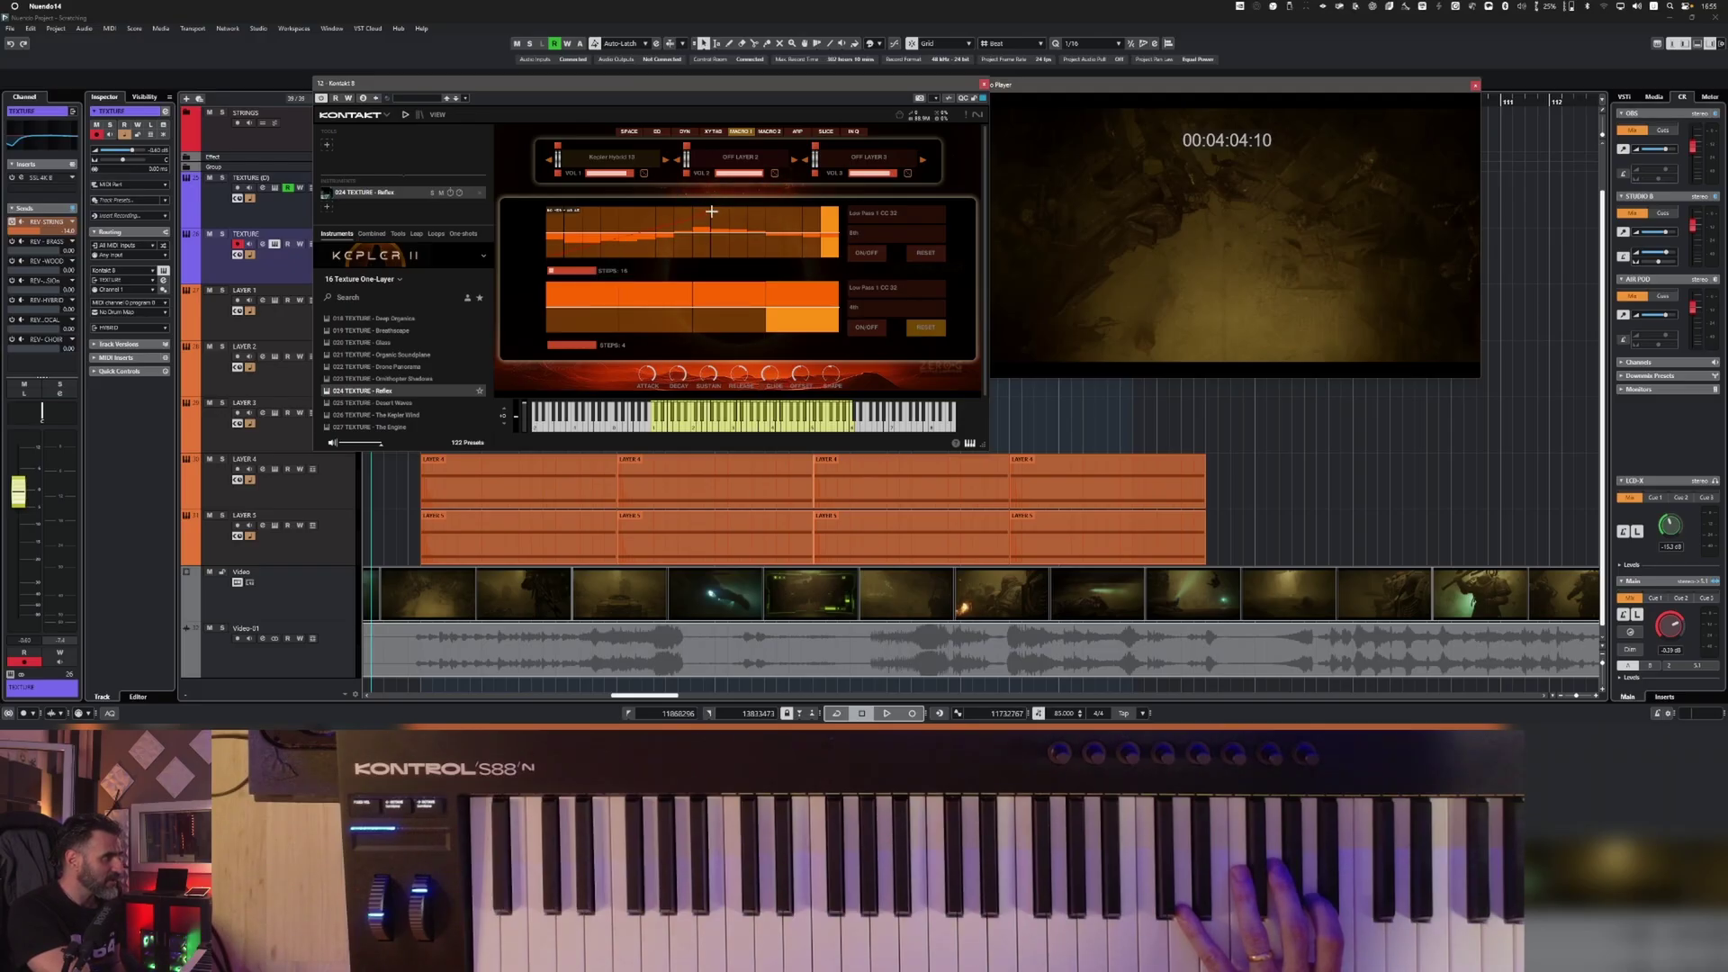
Step: Draw a rising and falling low-pass pattern in the first Macro 1 sequencer, enable it, extend it to 64 steps, and change its rate
drag(701, 208, 714, 211)
drag(839, 251, 843, 260)
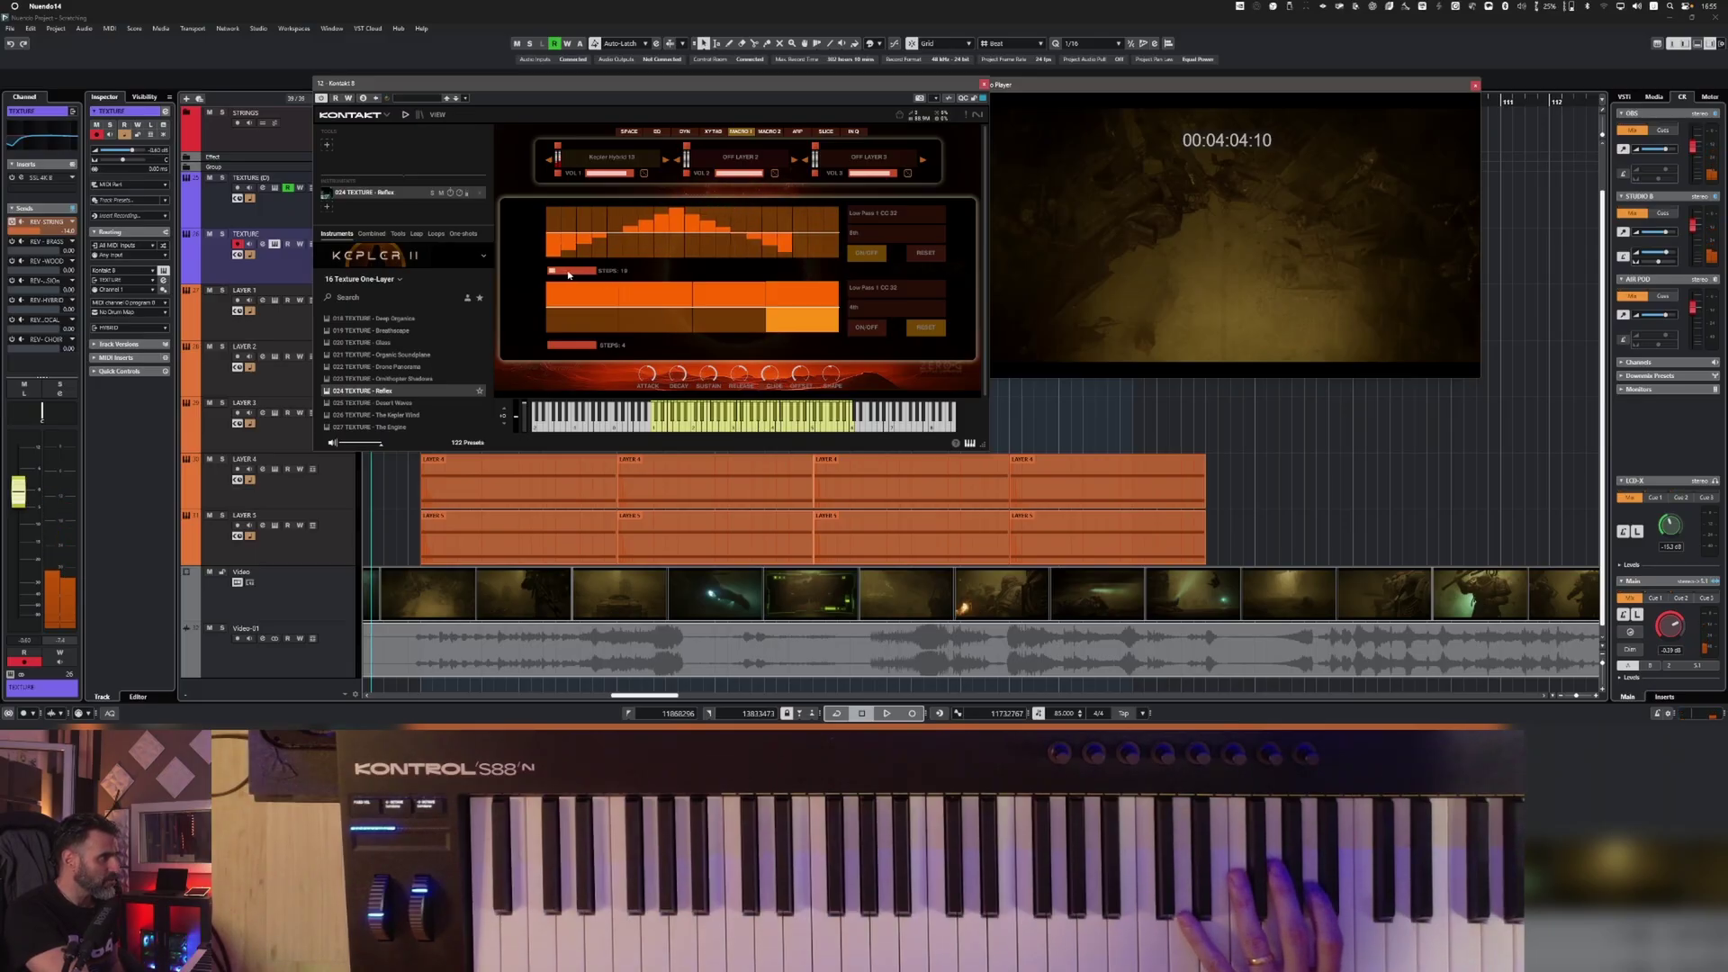
drag(563, 271, 627, 278)
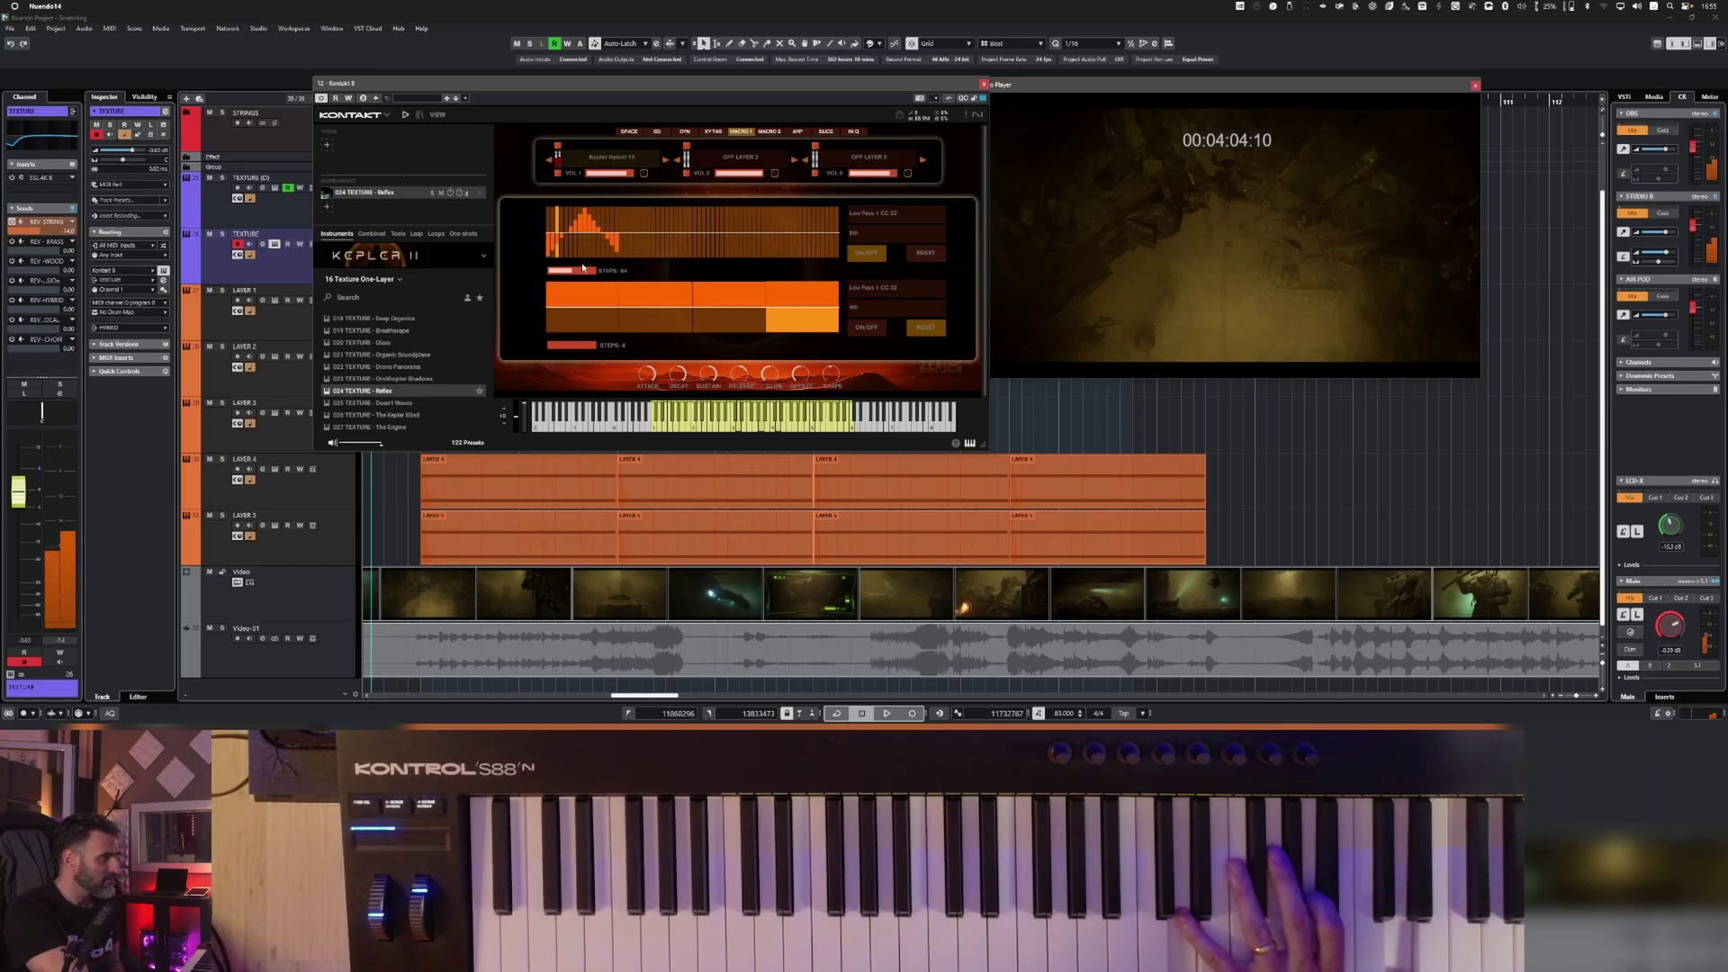
click(866, 232)
click(866, 289)
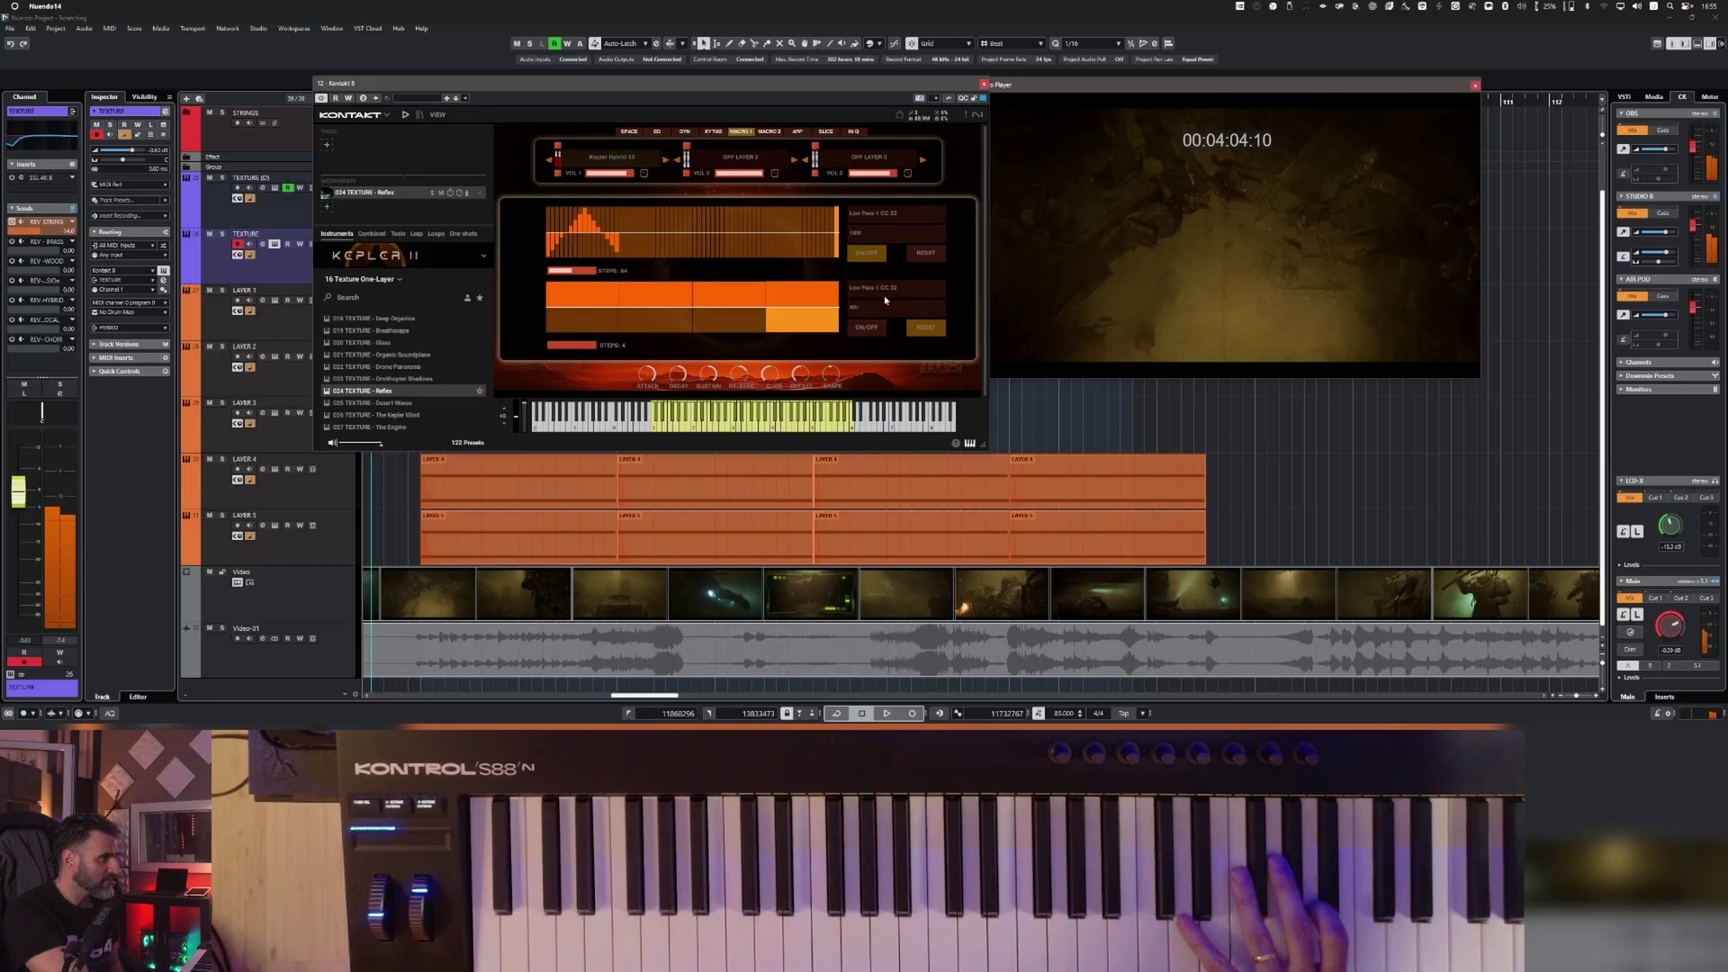
click(891, 233)
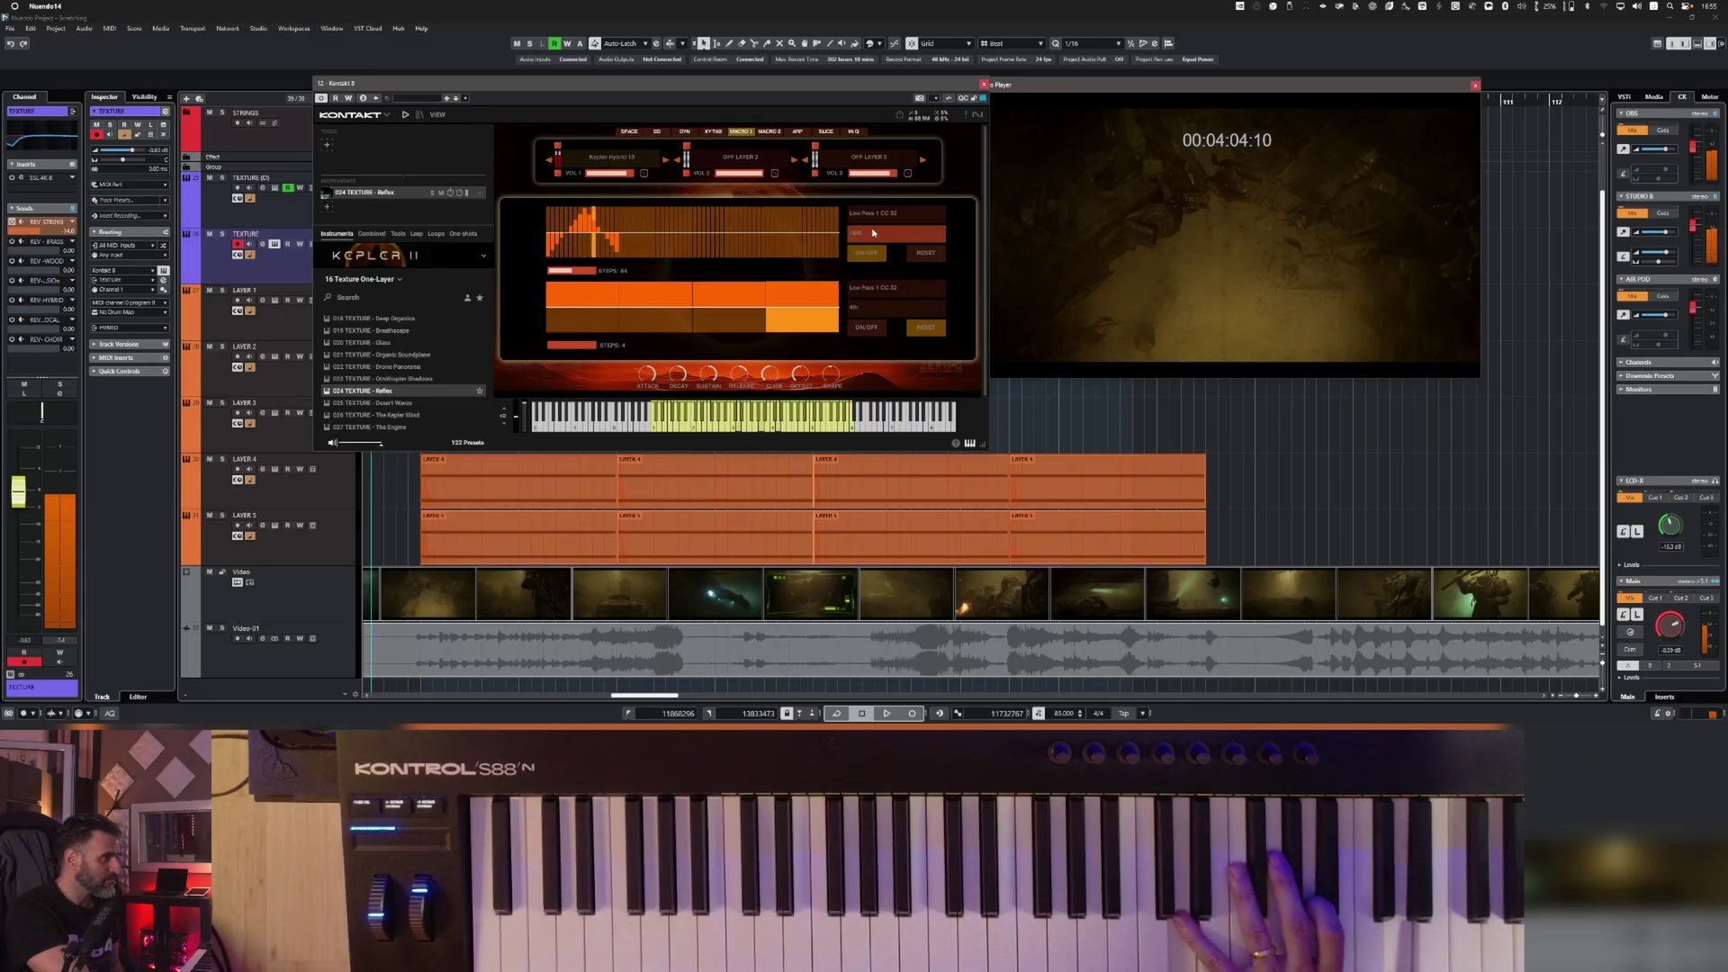
click(887, 297)
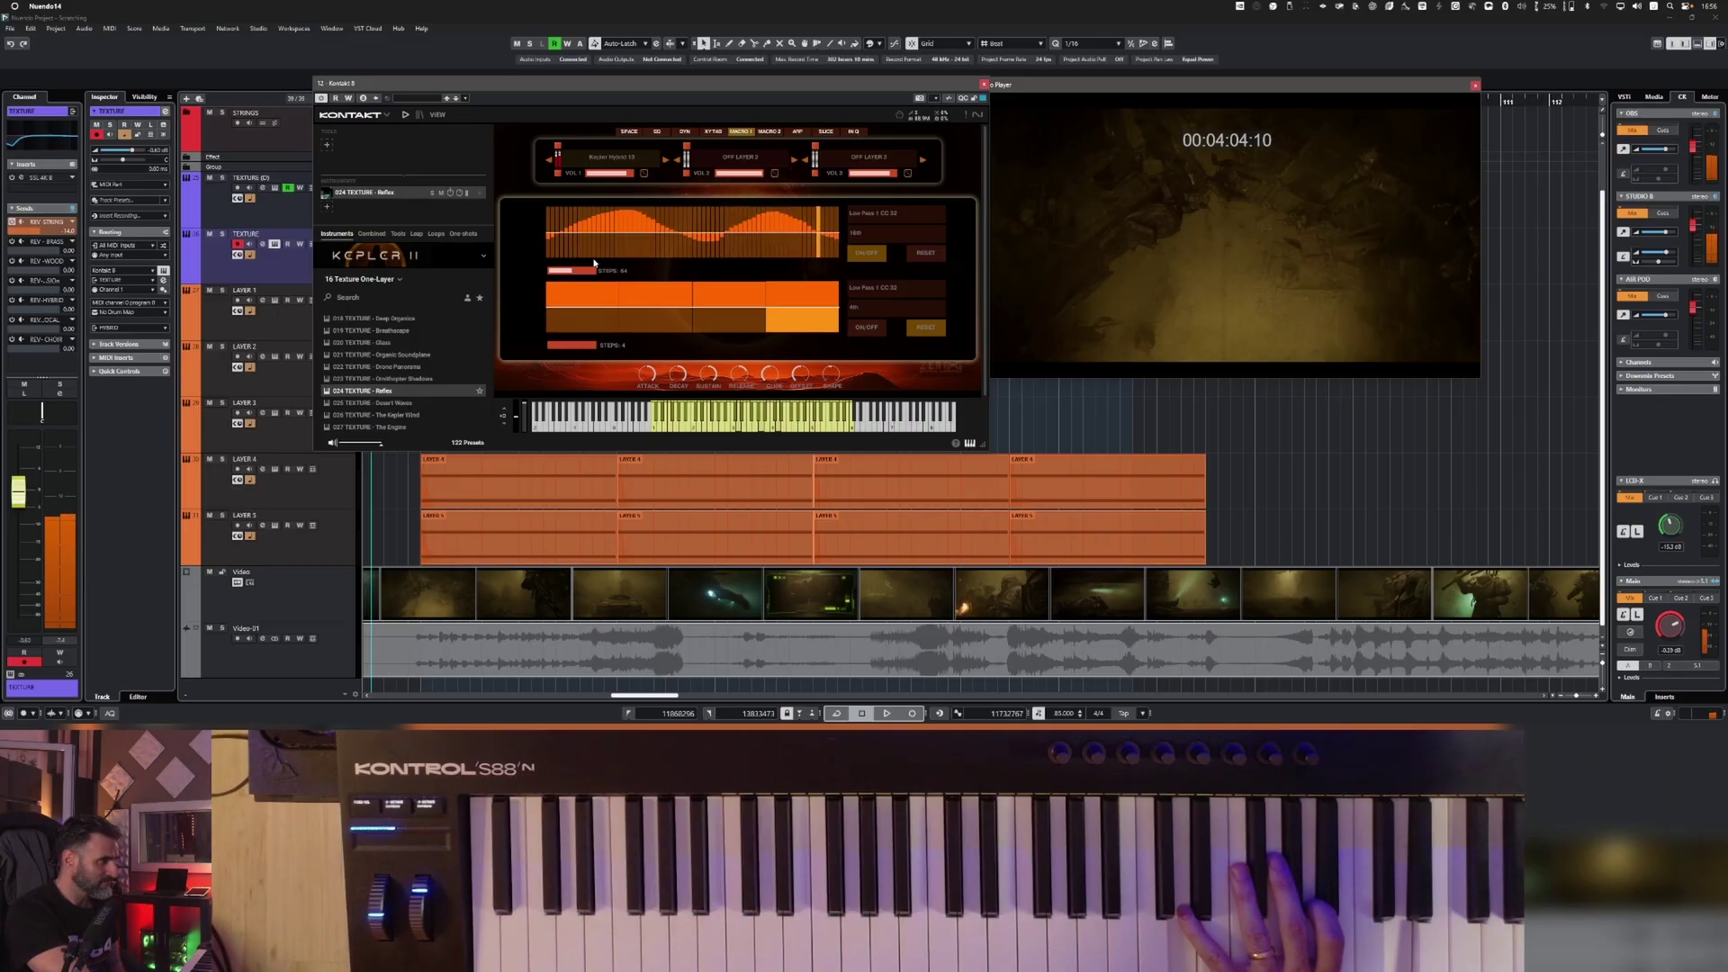
Step: Return to layer 1's page, uncover the arrangement, and audition the TEXTURE sound against the playing tracks
click(558, 177)
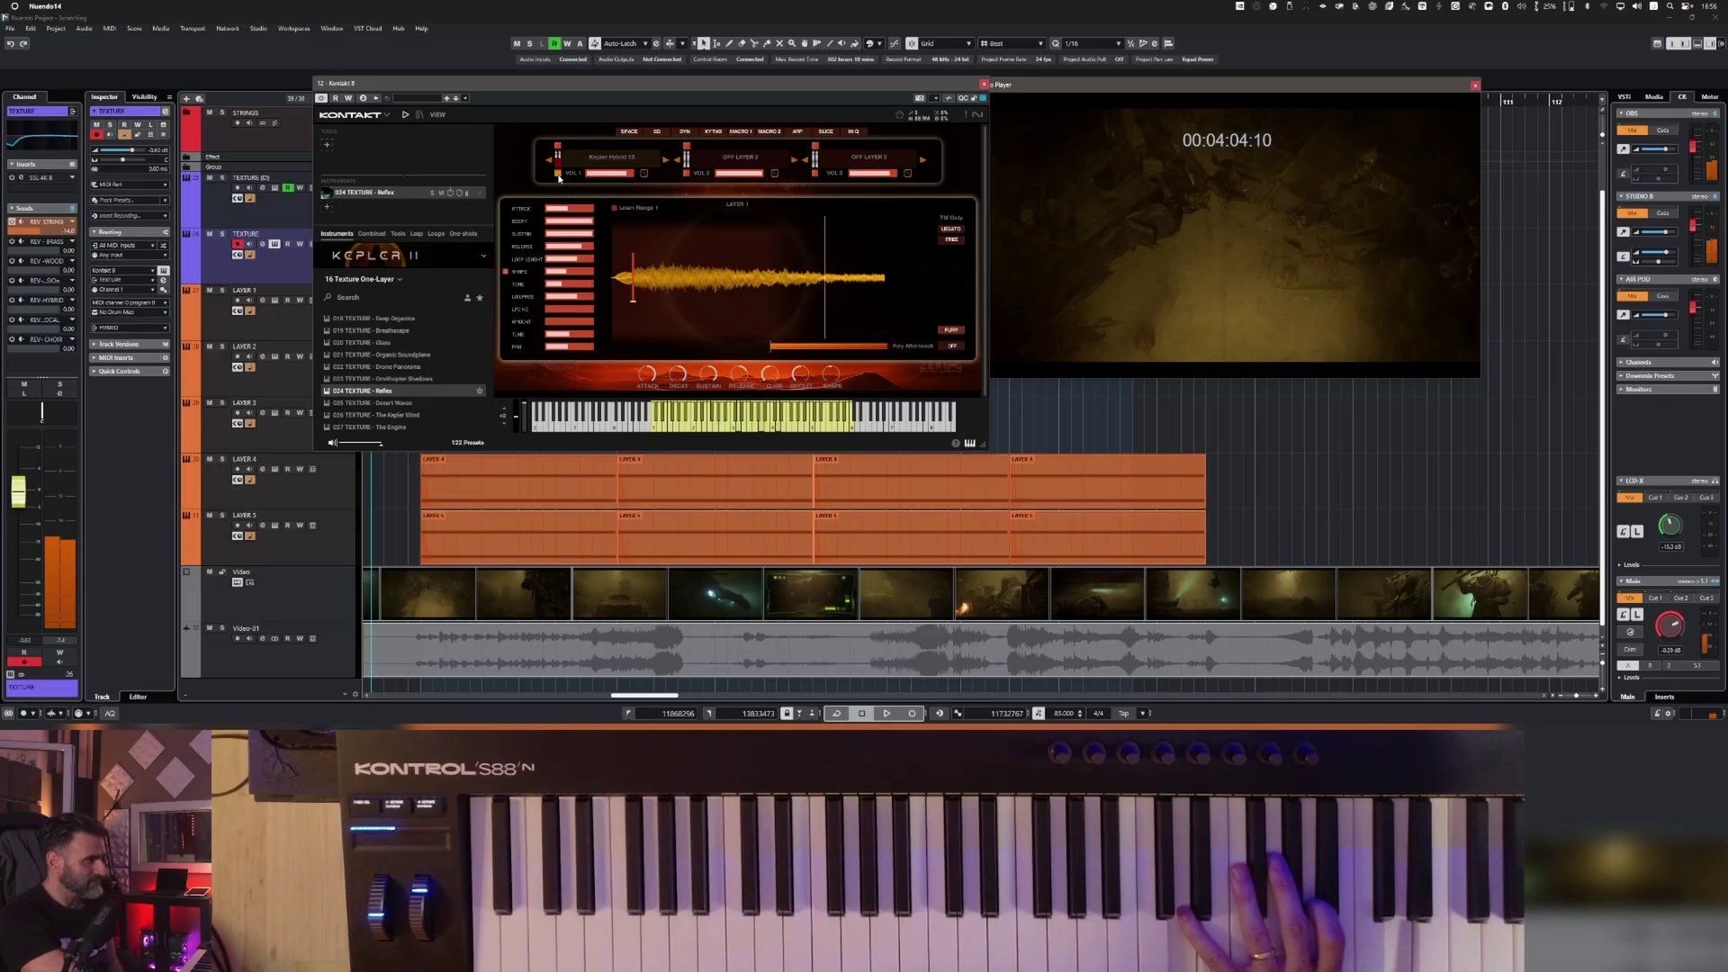
drag(616, 79, 1289, 254)
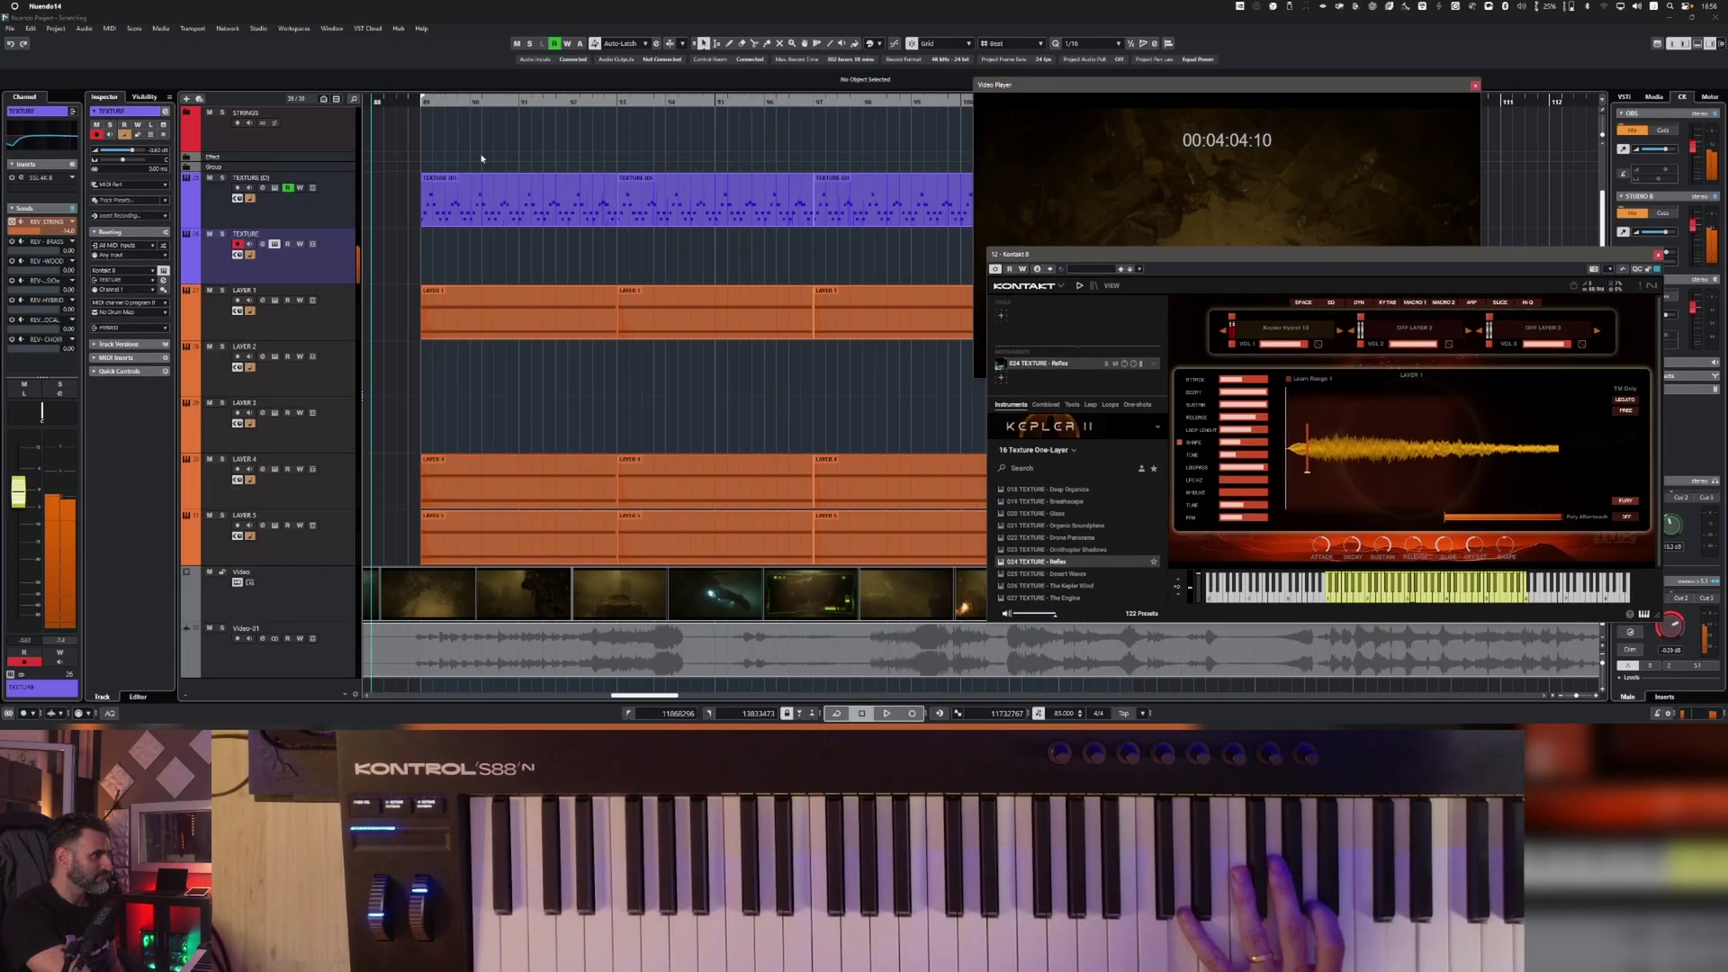
key(space)
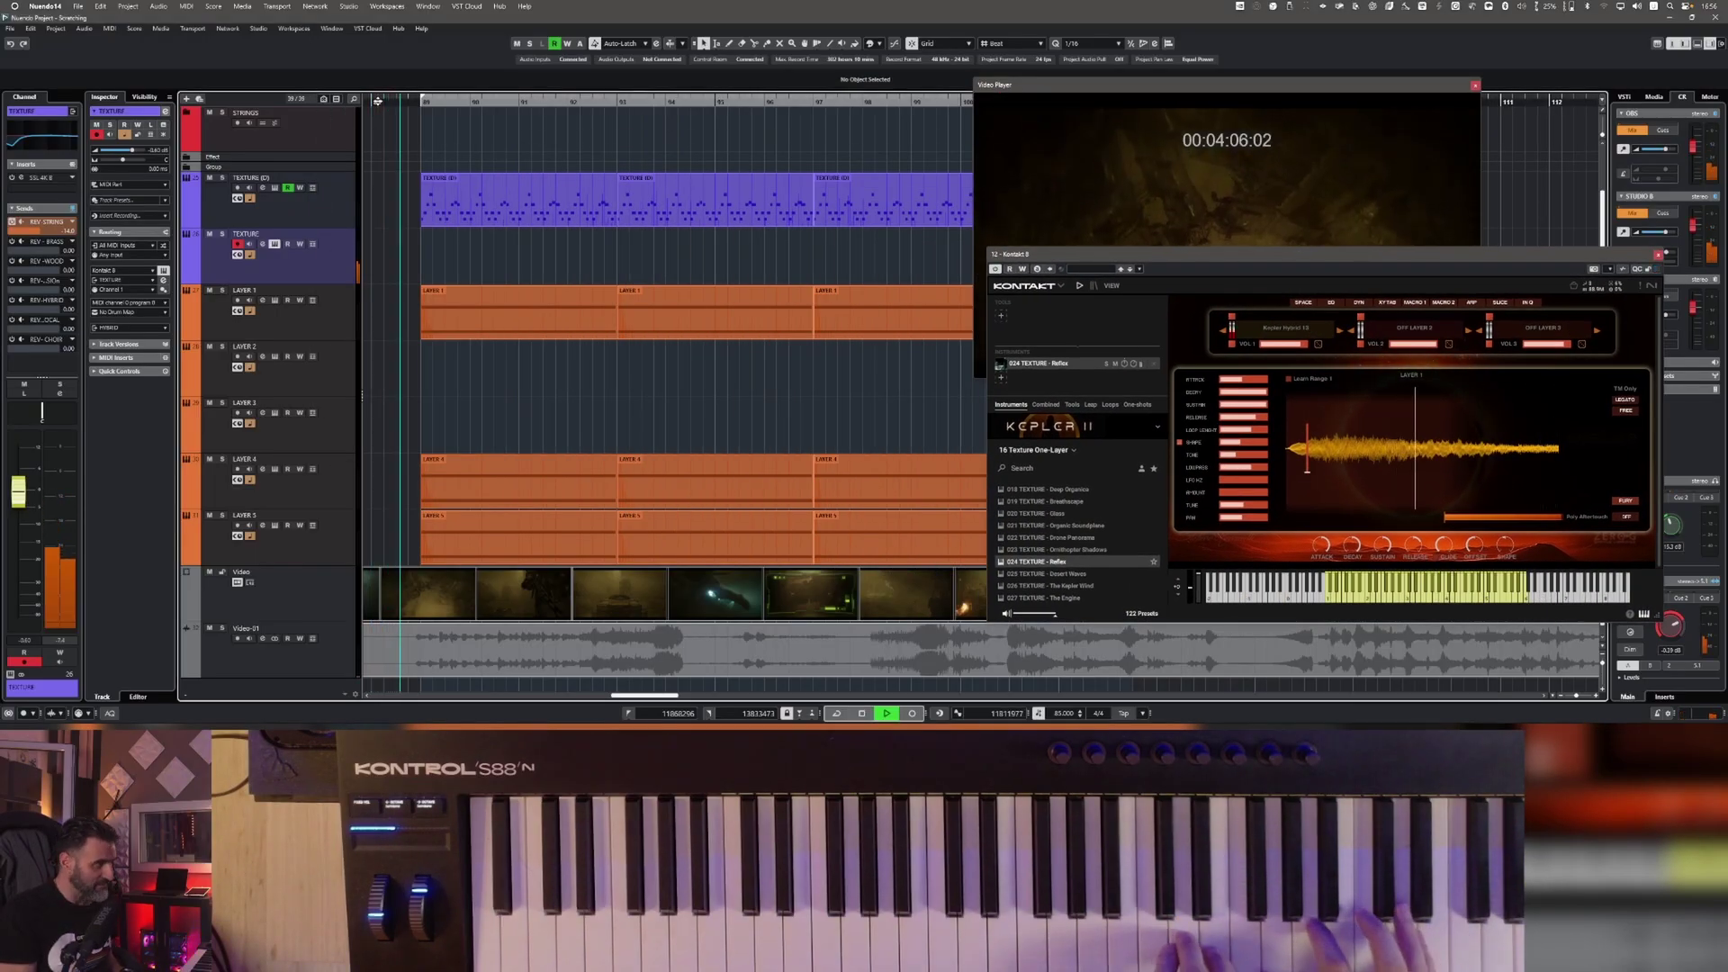
key(space)
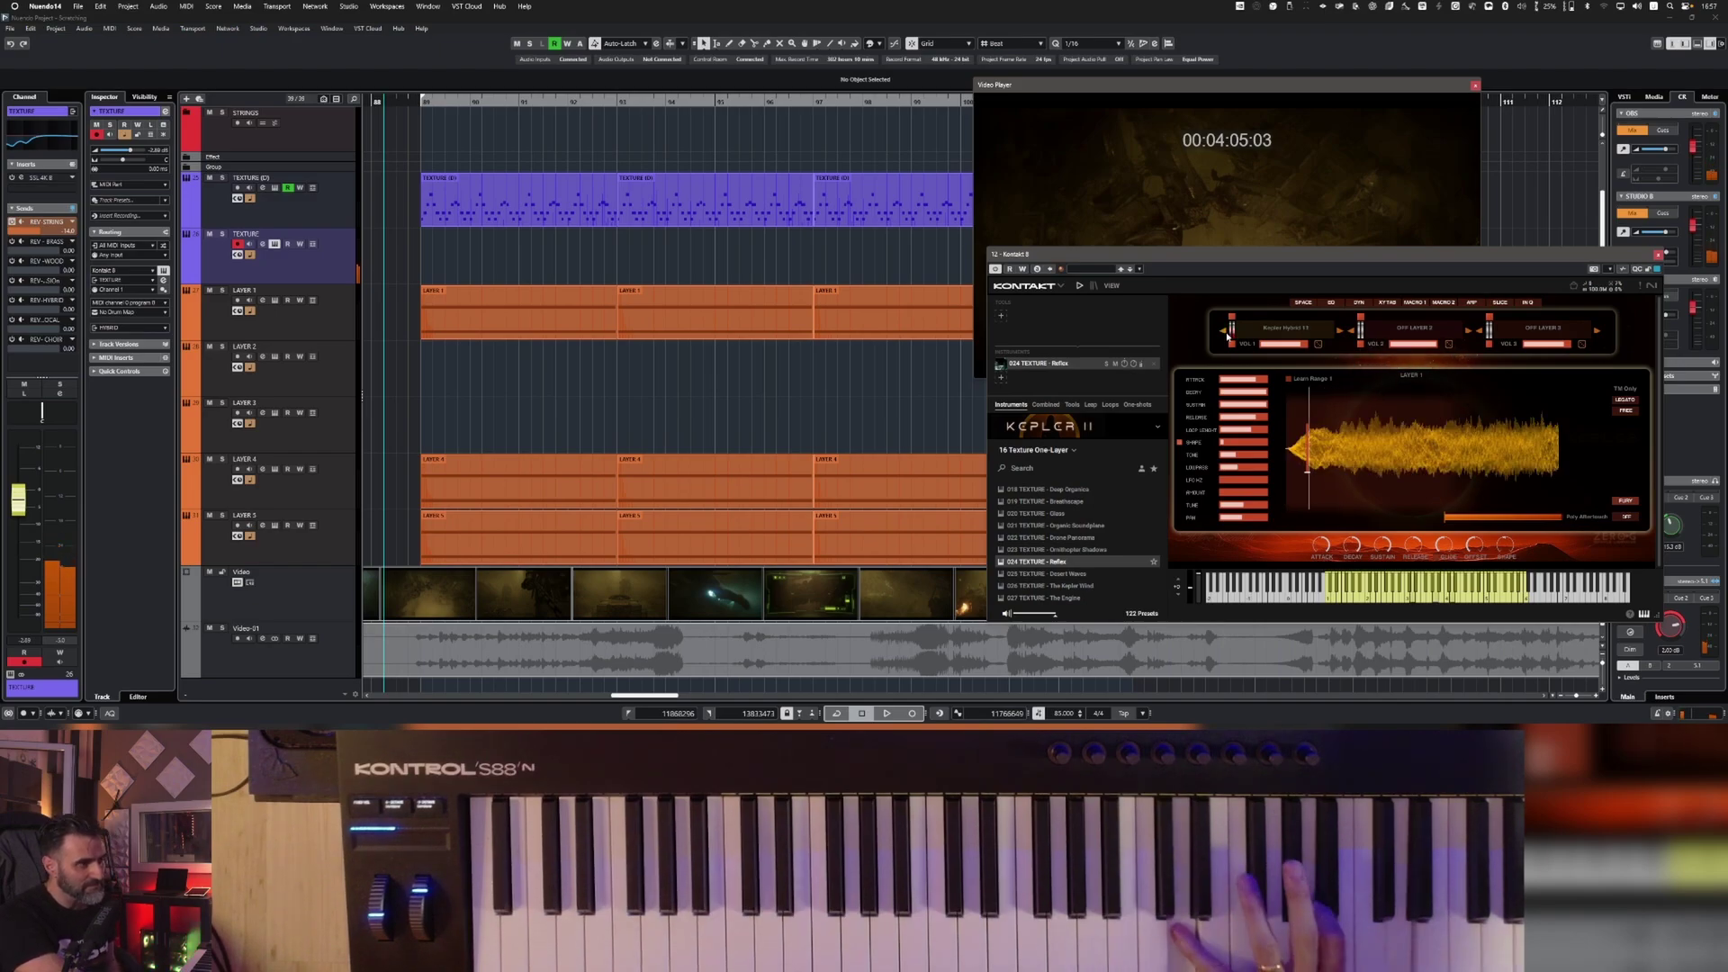
Step: Replace layer 1's sound source with a Drone source and step on to the next one
click(1228, 337)
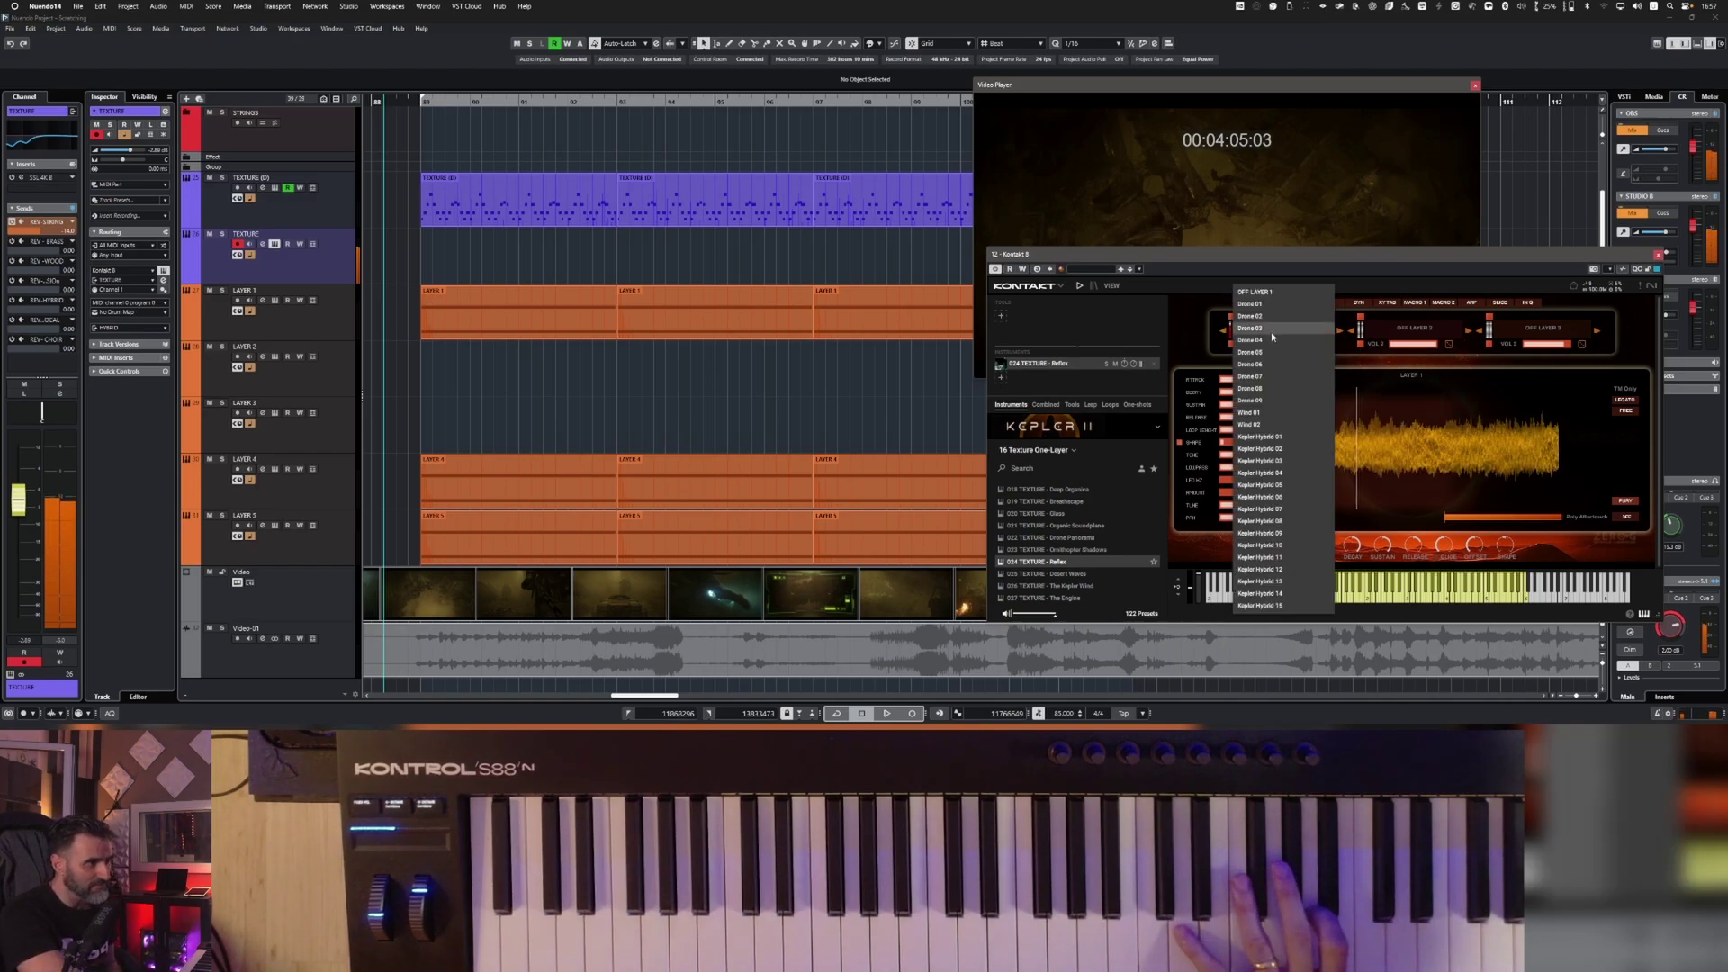
click(1339, 344)
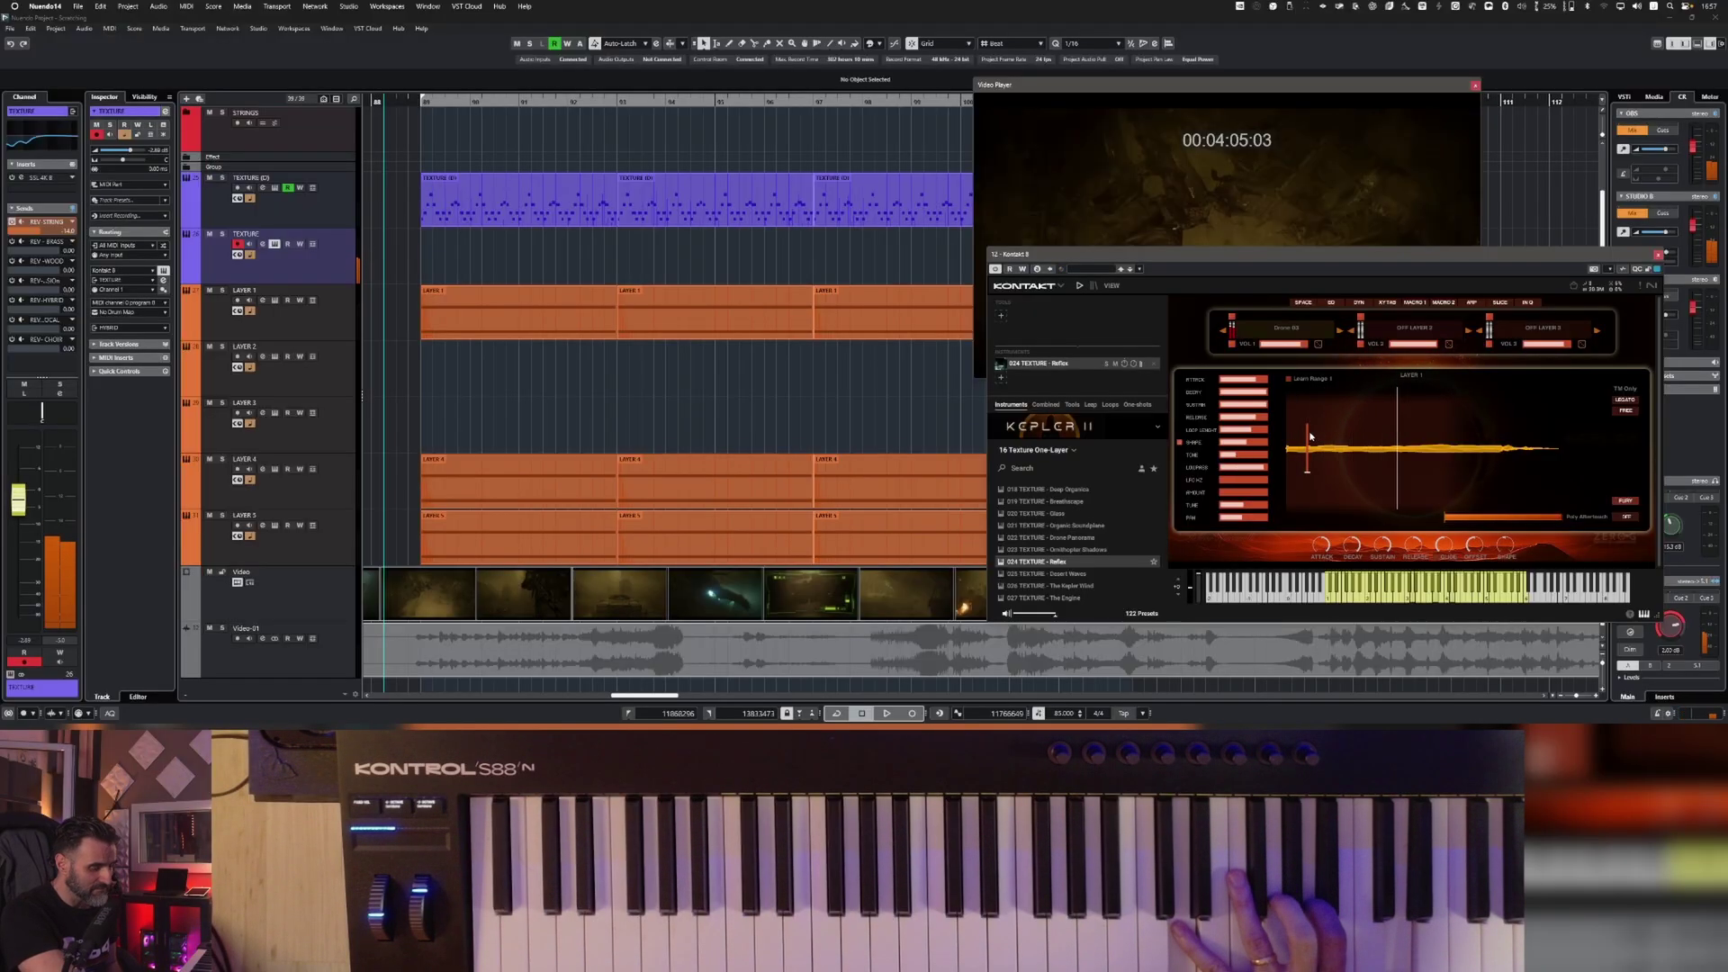
click(1341, 333)
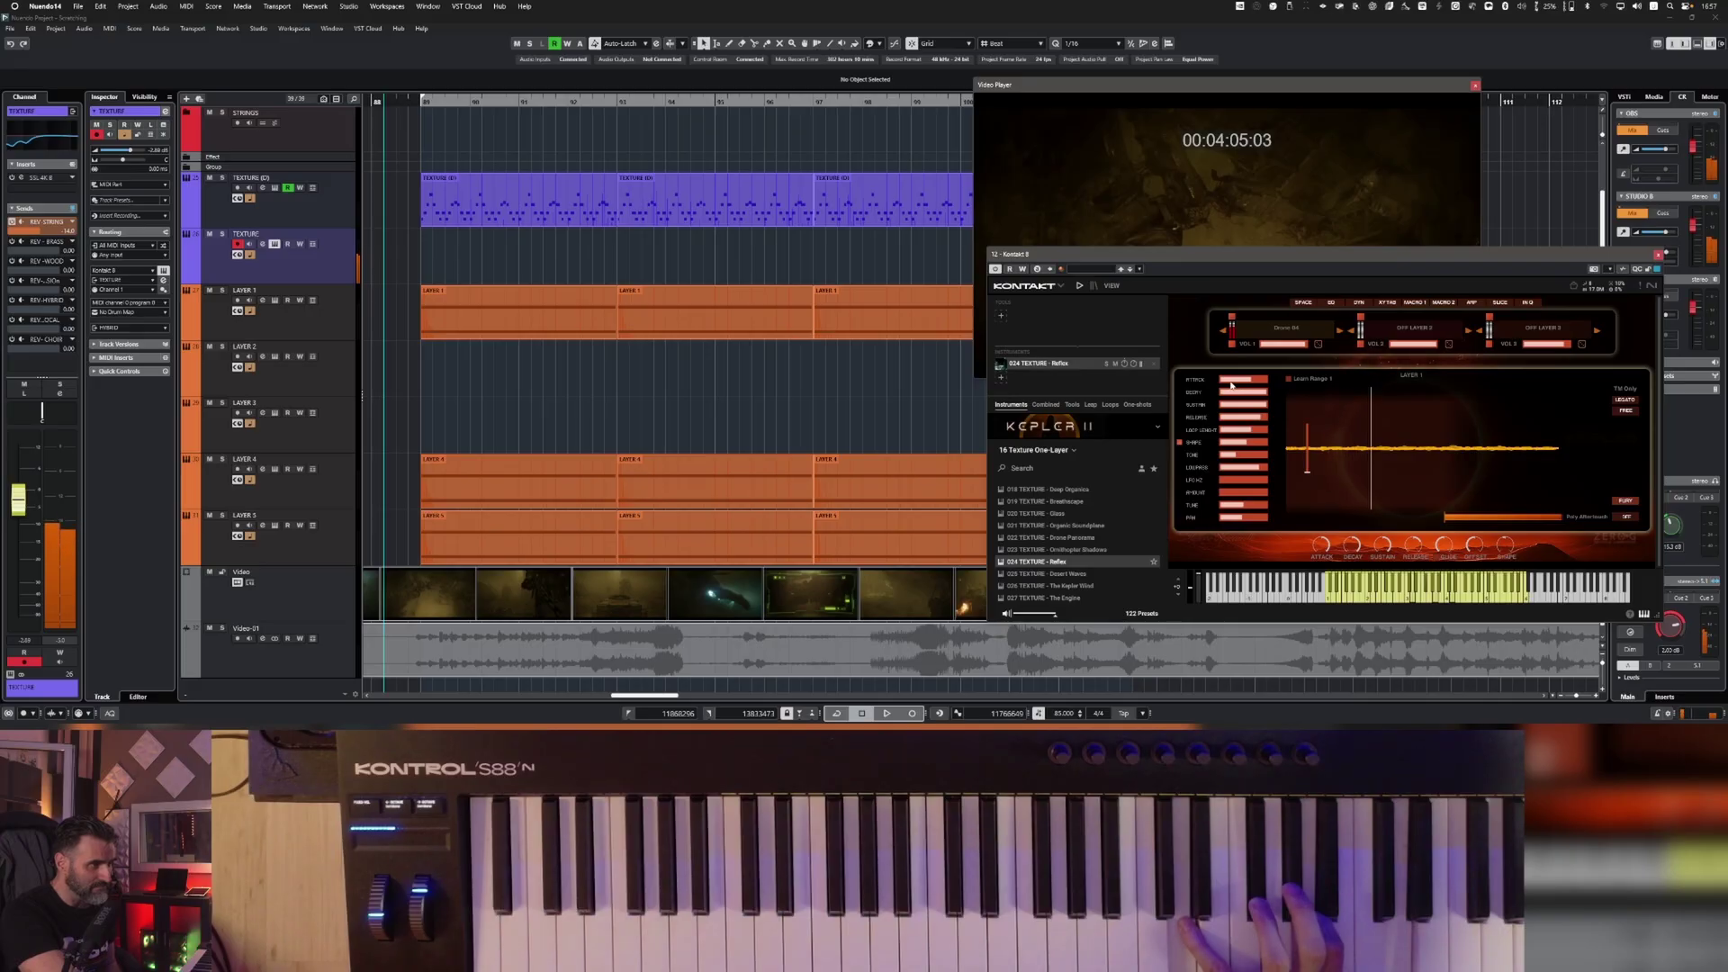
Step: Review layer 1's reverb and delay sends on the Space page, and play the cue from just before the first parts
click(1296, 301)
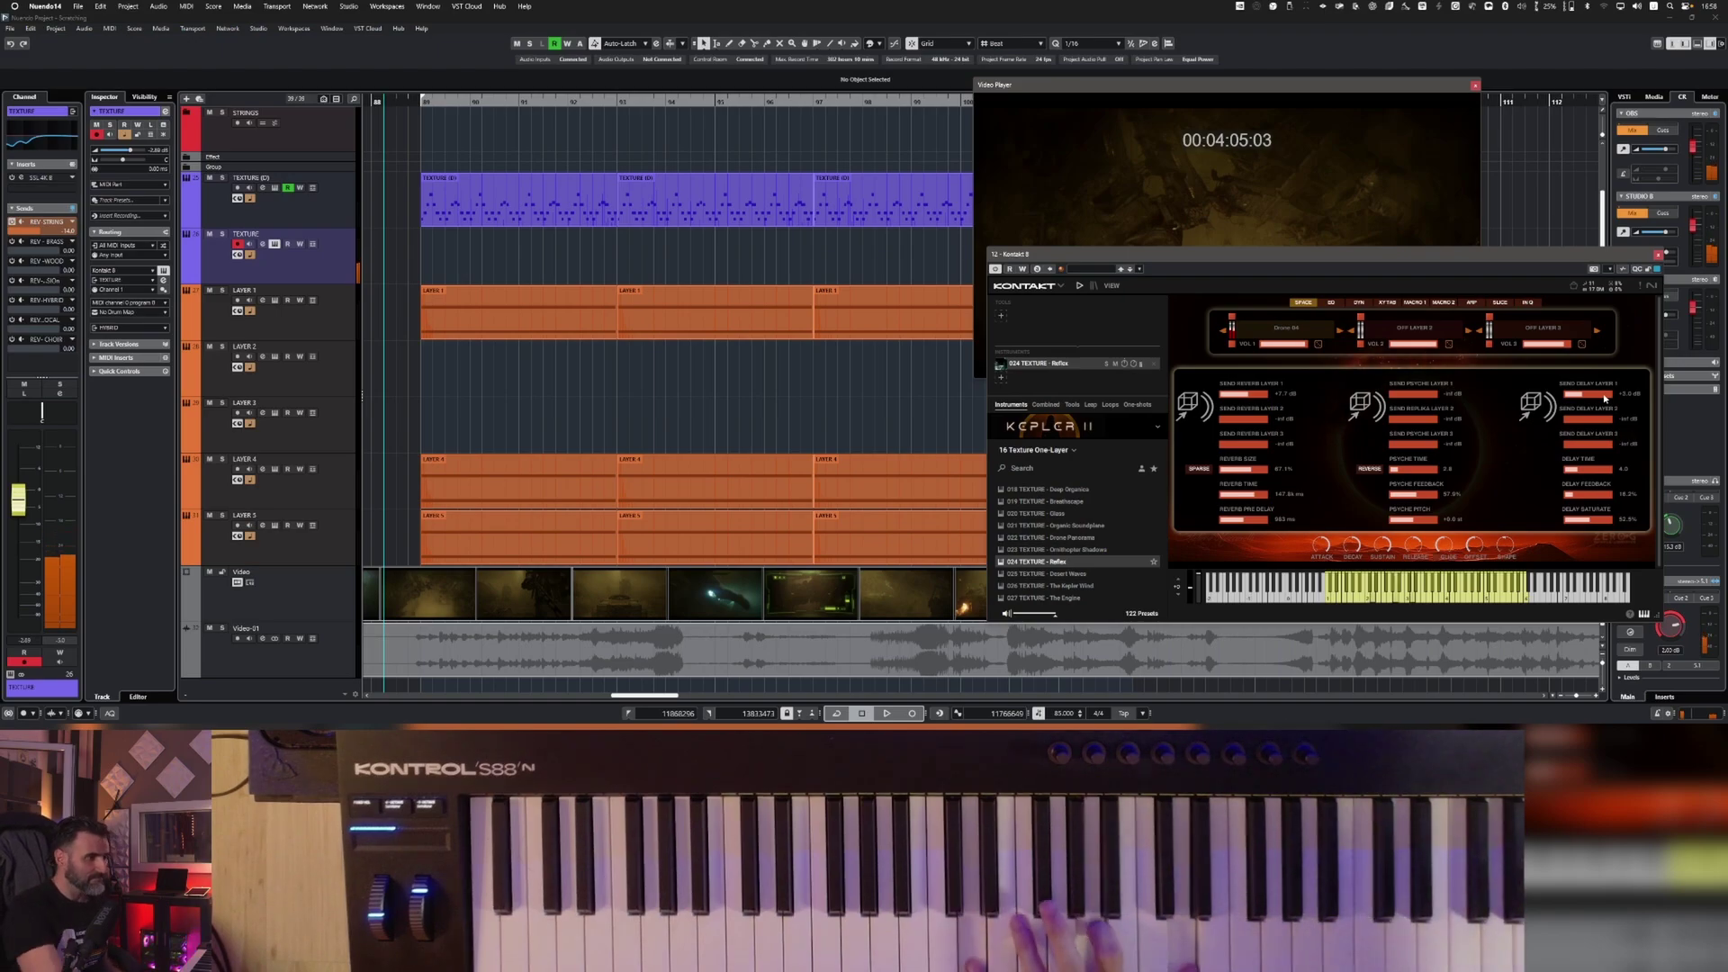
click(1233, 345)
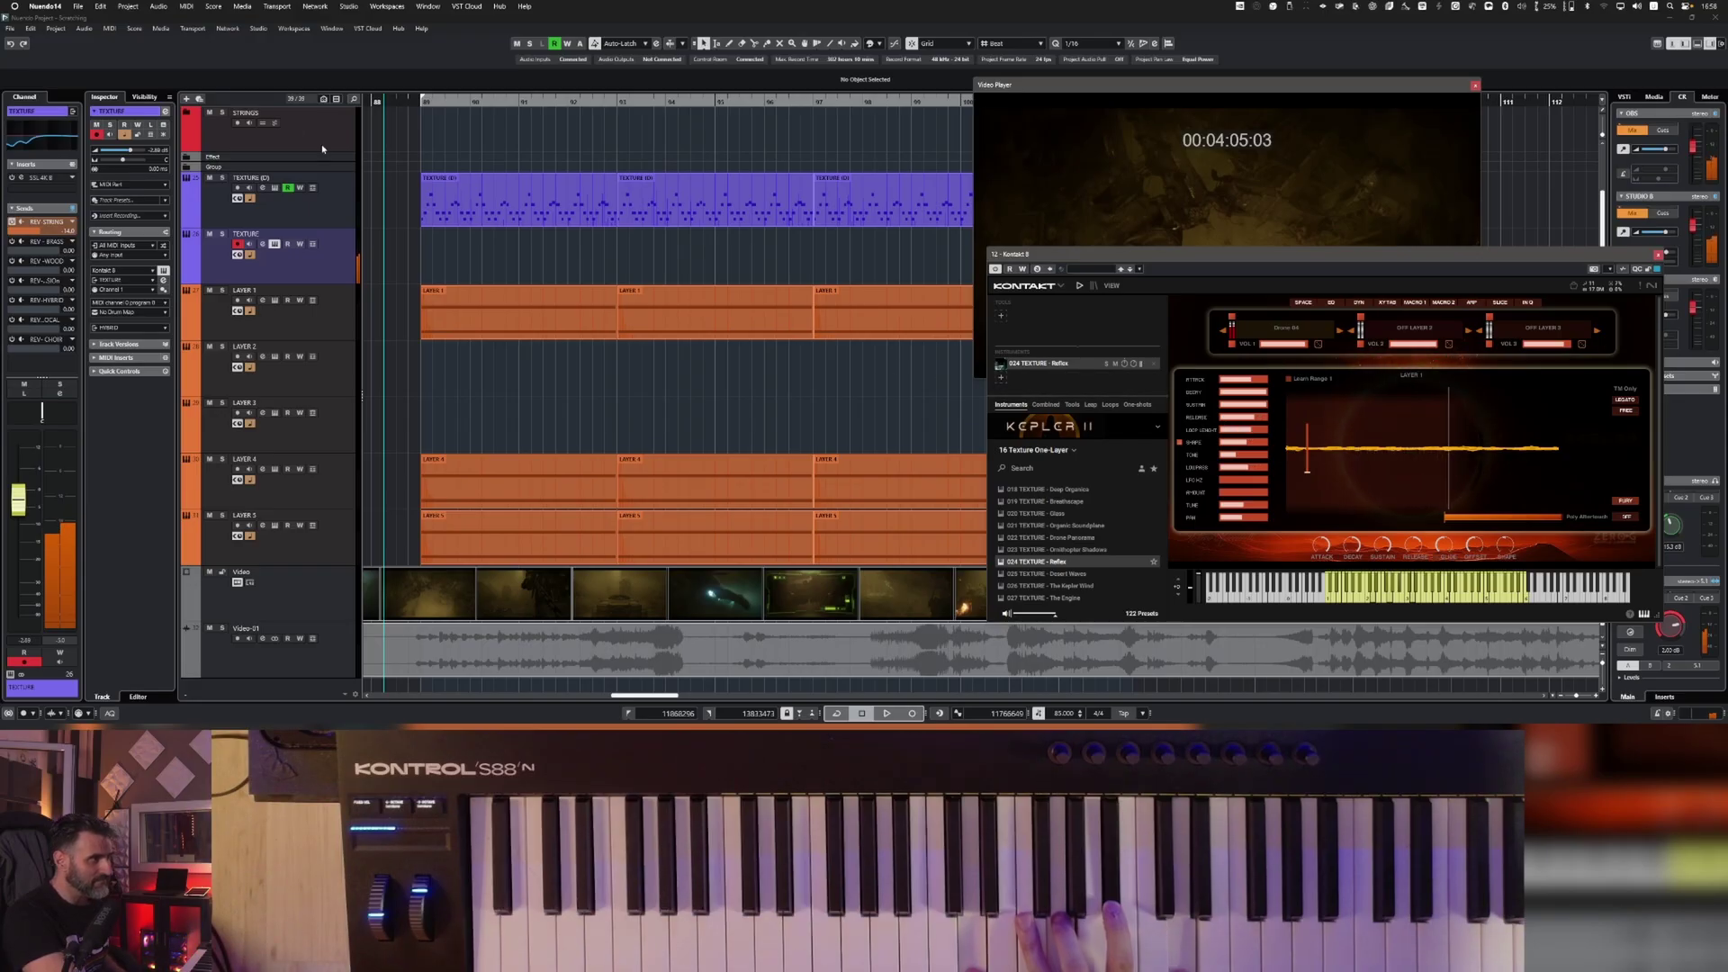
click(376, 102)
key(space)
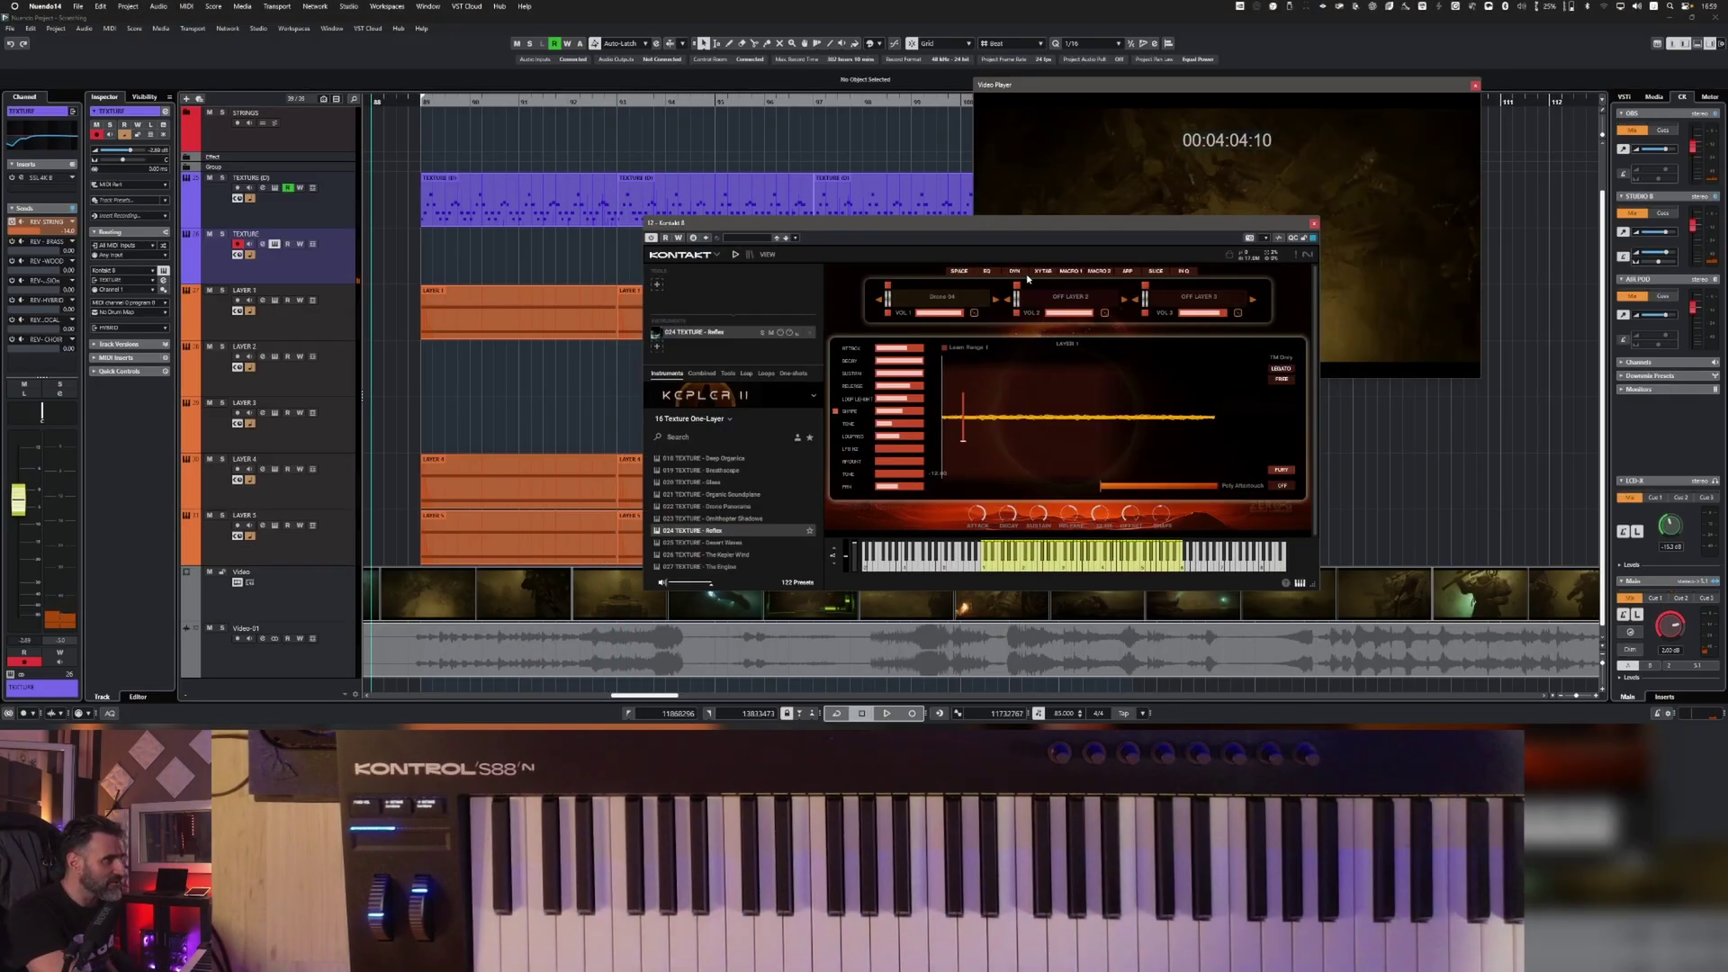
Step: Raise layer 1's Psyche send on the Space page and adjust the Psyche Pitch
click(956, 271)
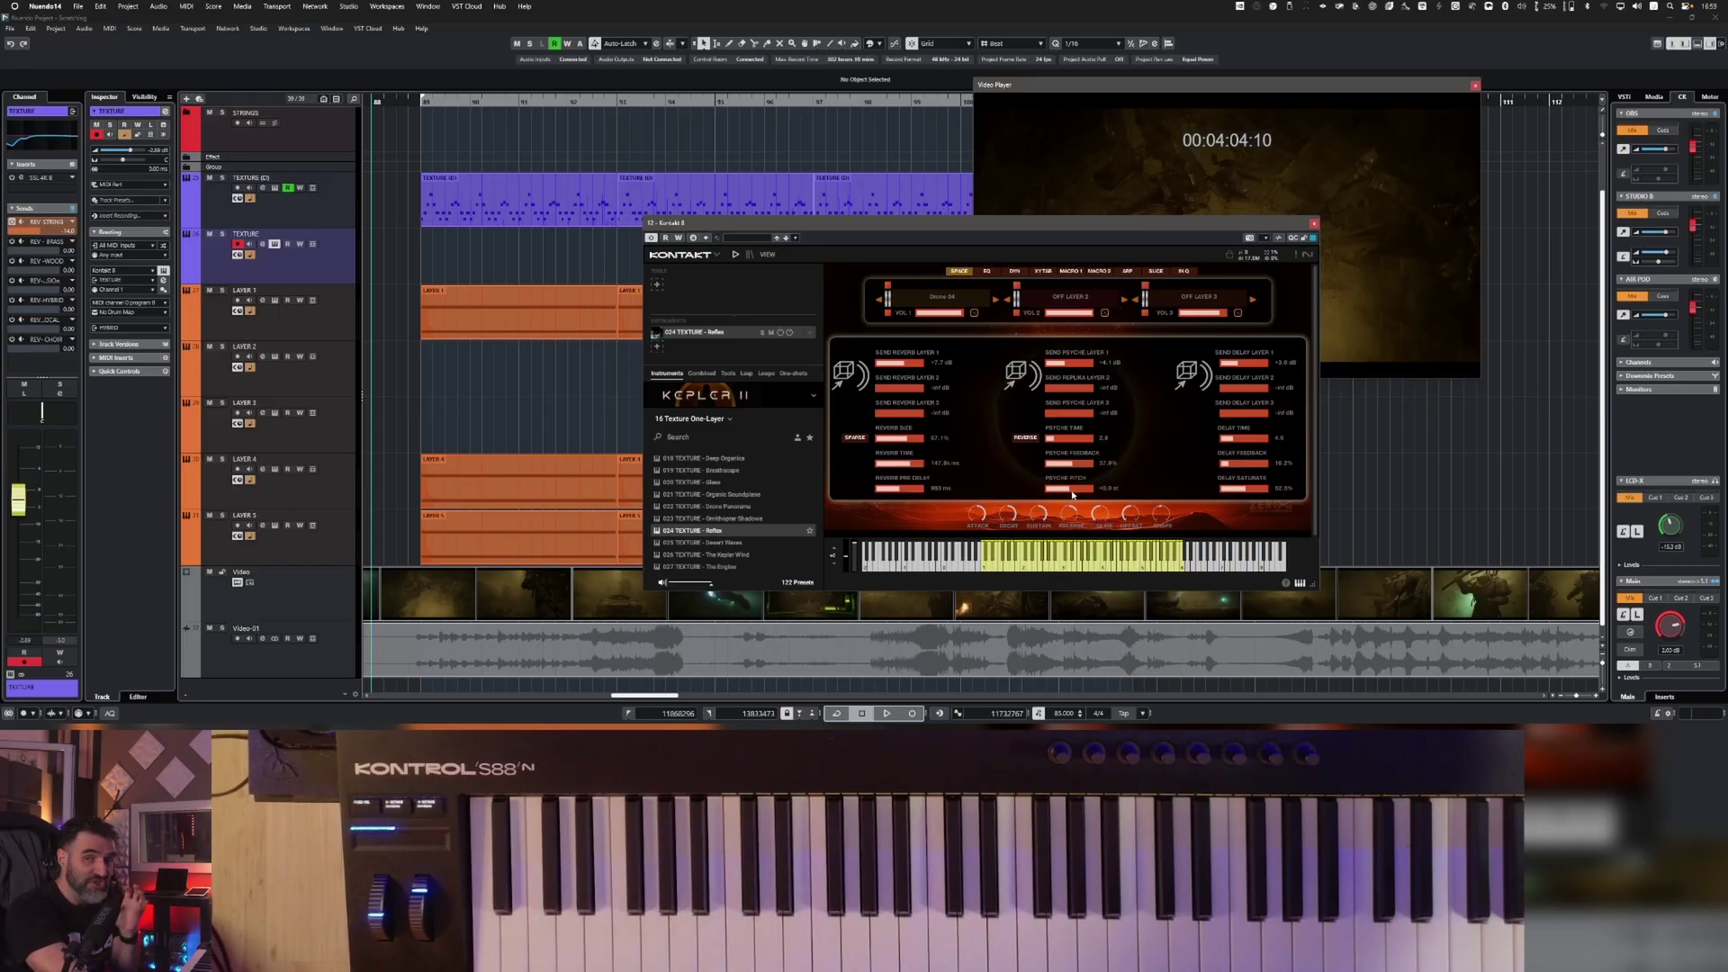
drag(1069, 365, 1073, 488)
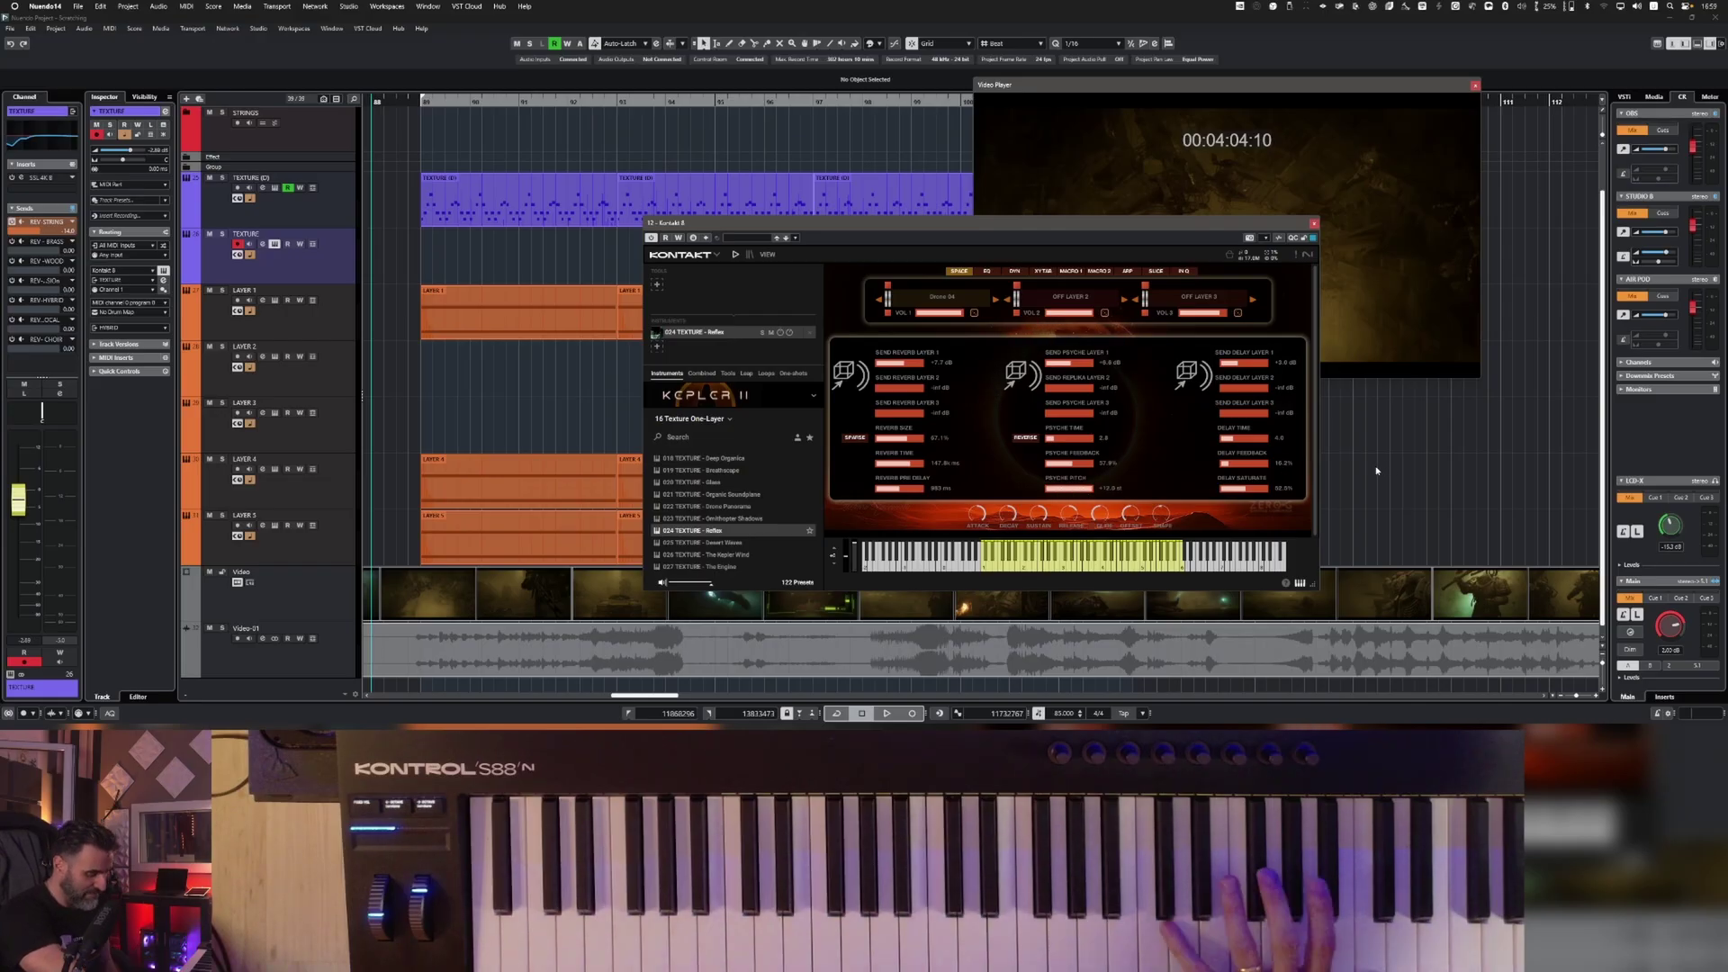
drag(1071, 364, 1093, 363)
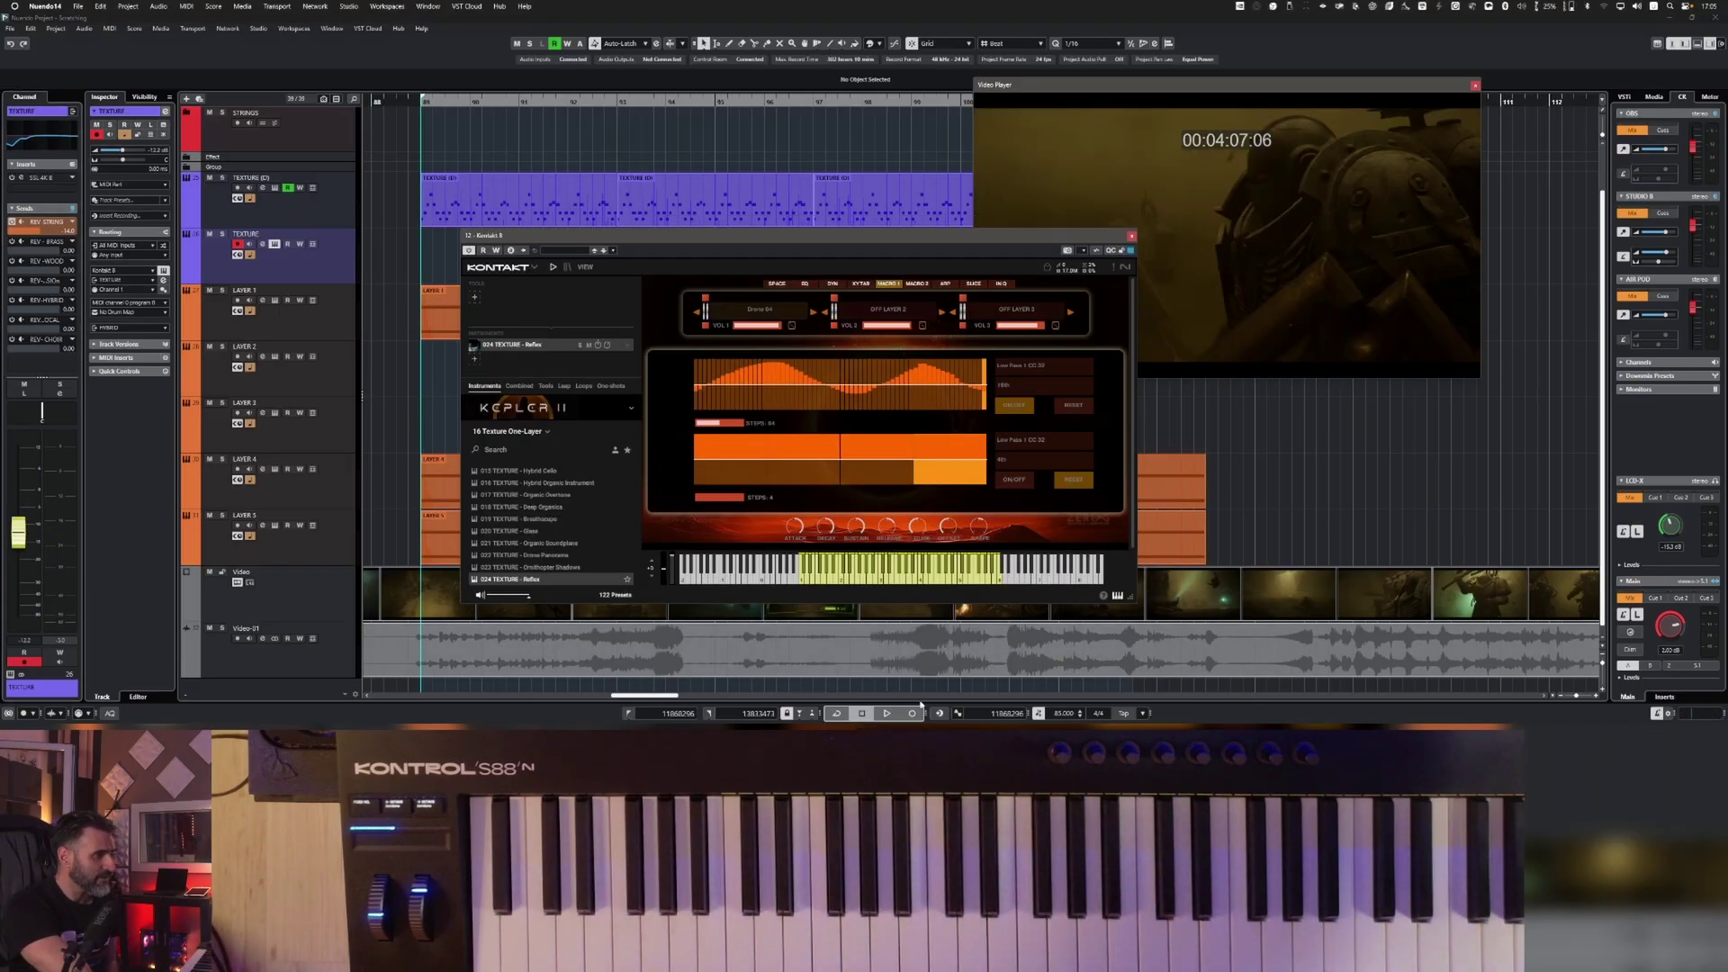
Step: Record a pass on the TEXTURE track to picture with the Reflex sound, and stop at the end of the section
click(914, 713)
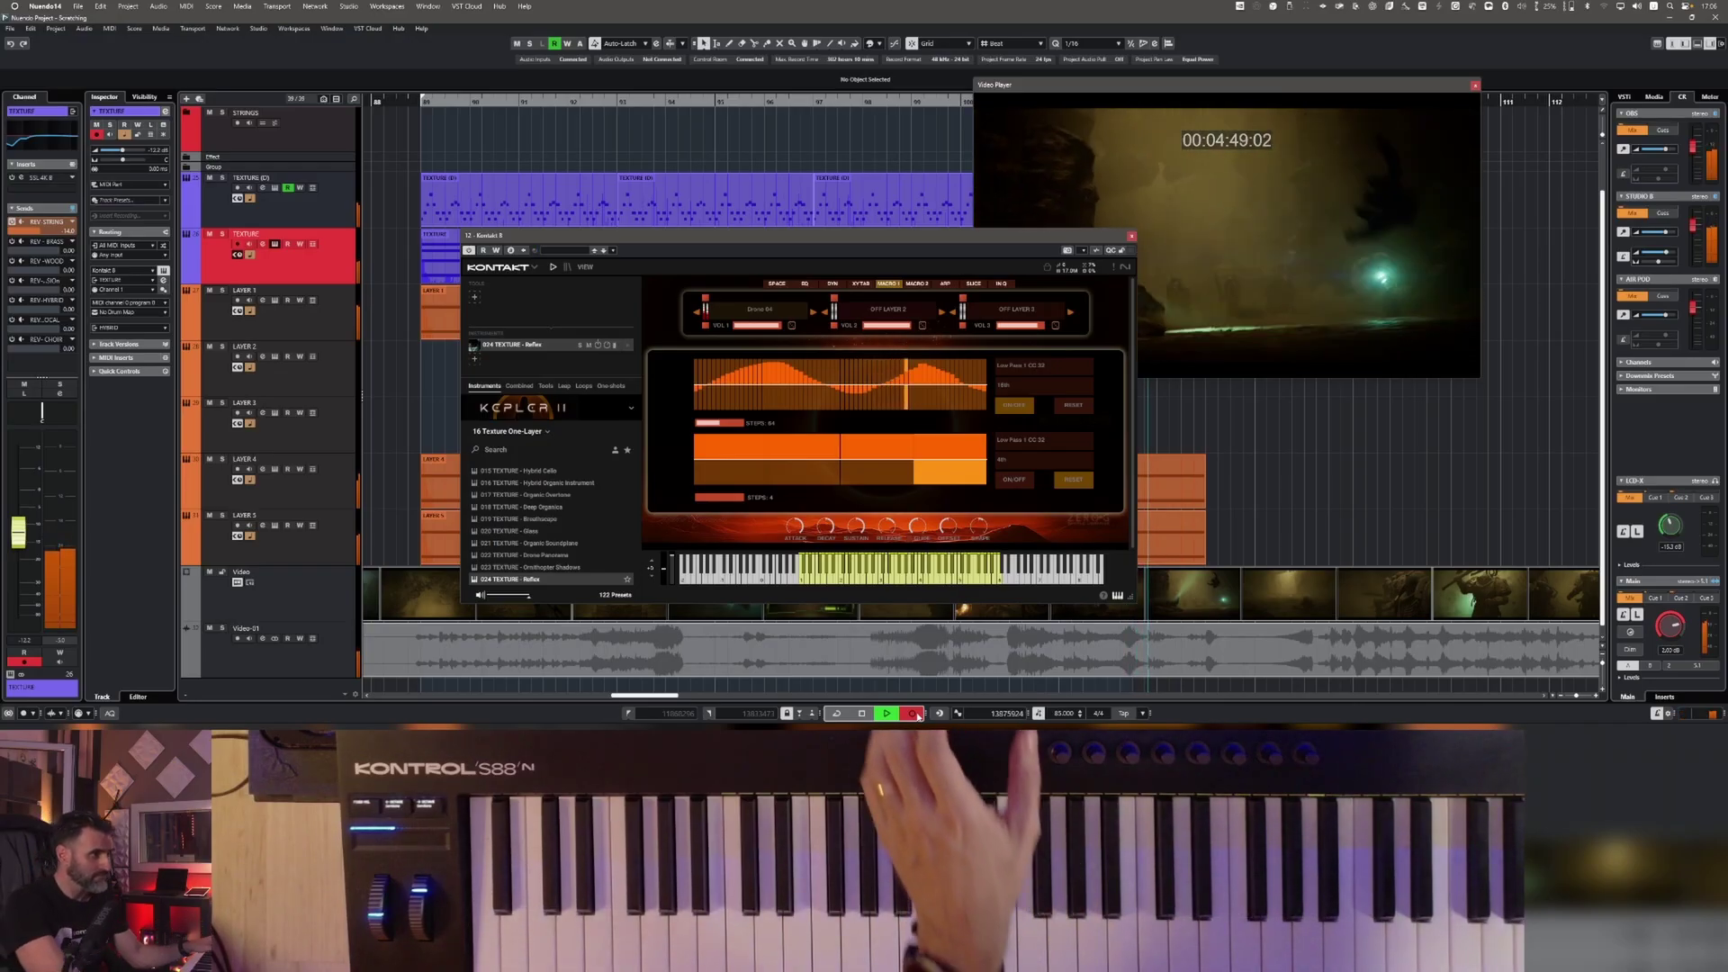
key(space)
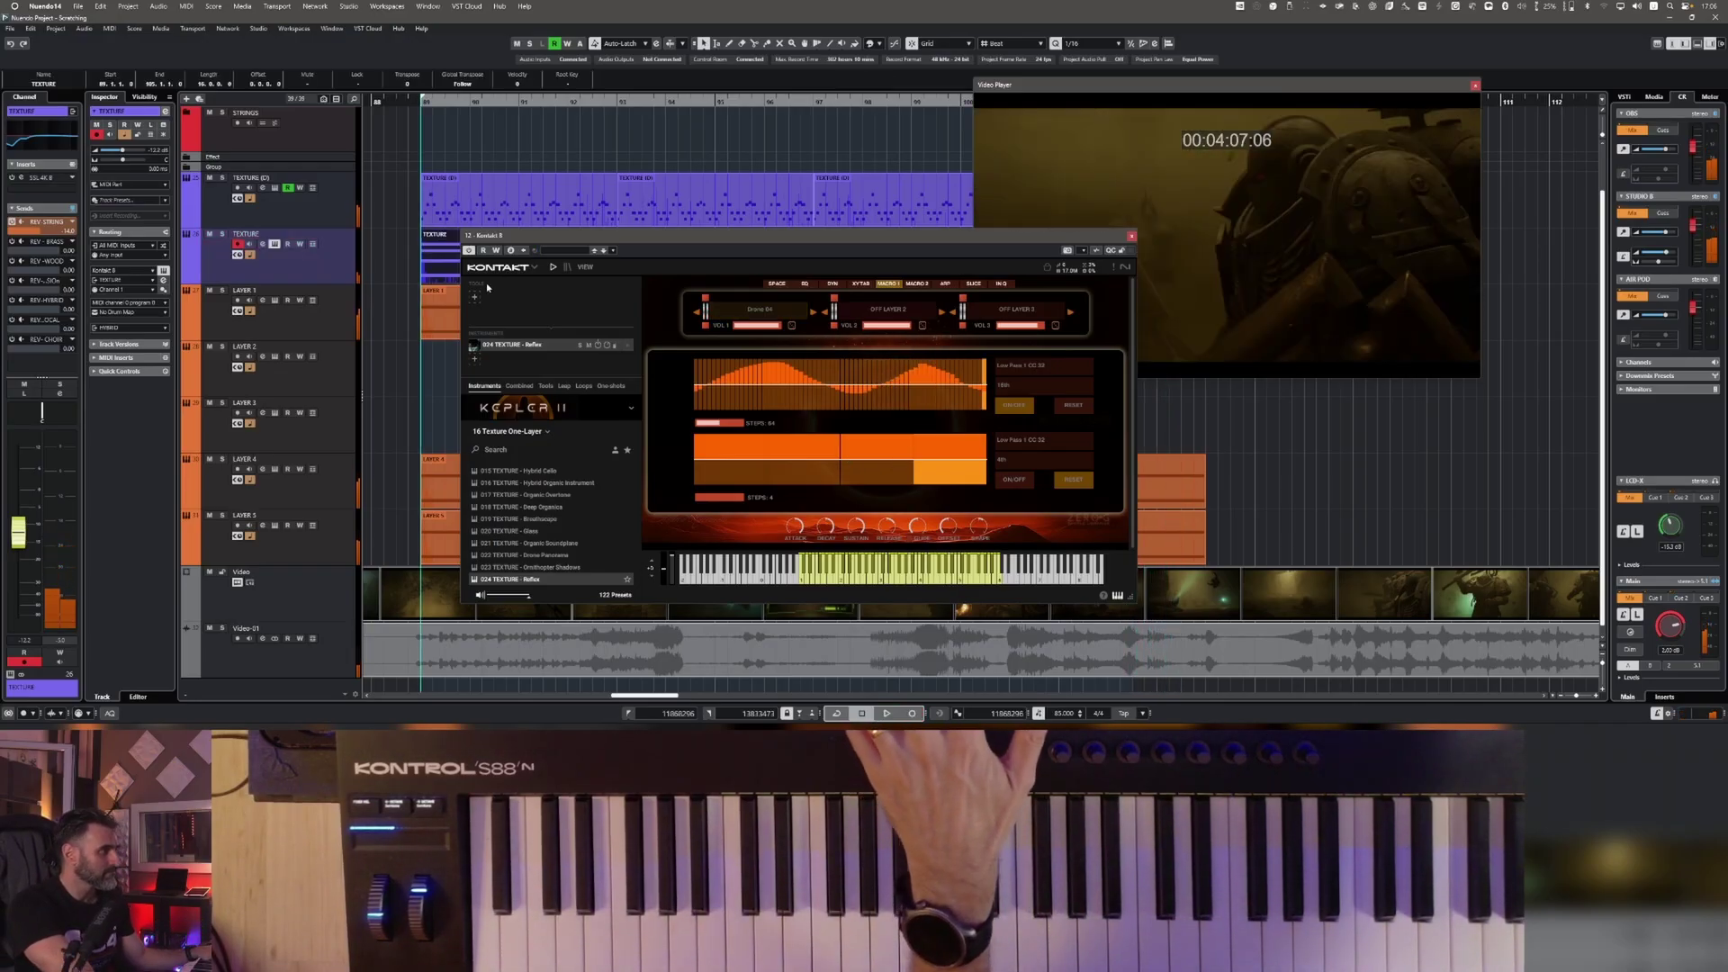
Step: Open LAYER 2's instrument and switch the Kepler II browser to the 06 Hybrid Perc bank
click(334, 371)
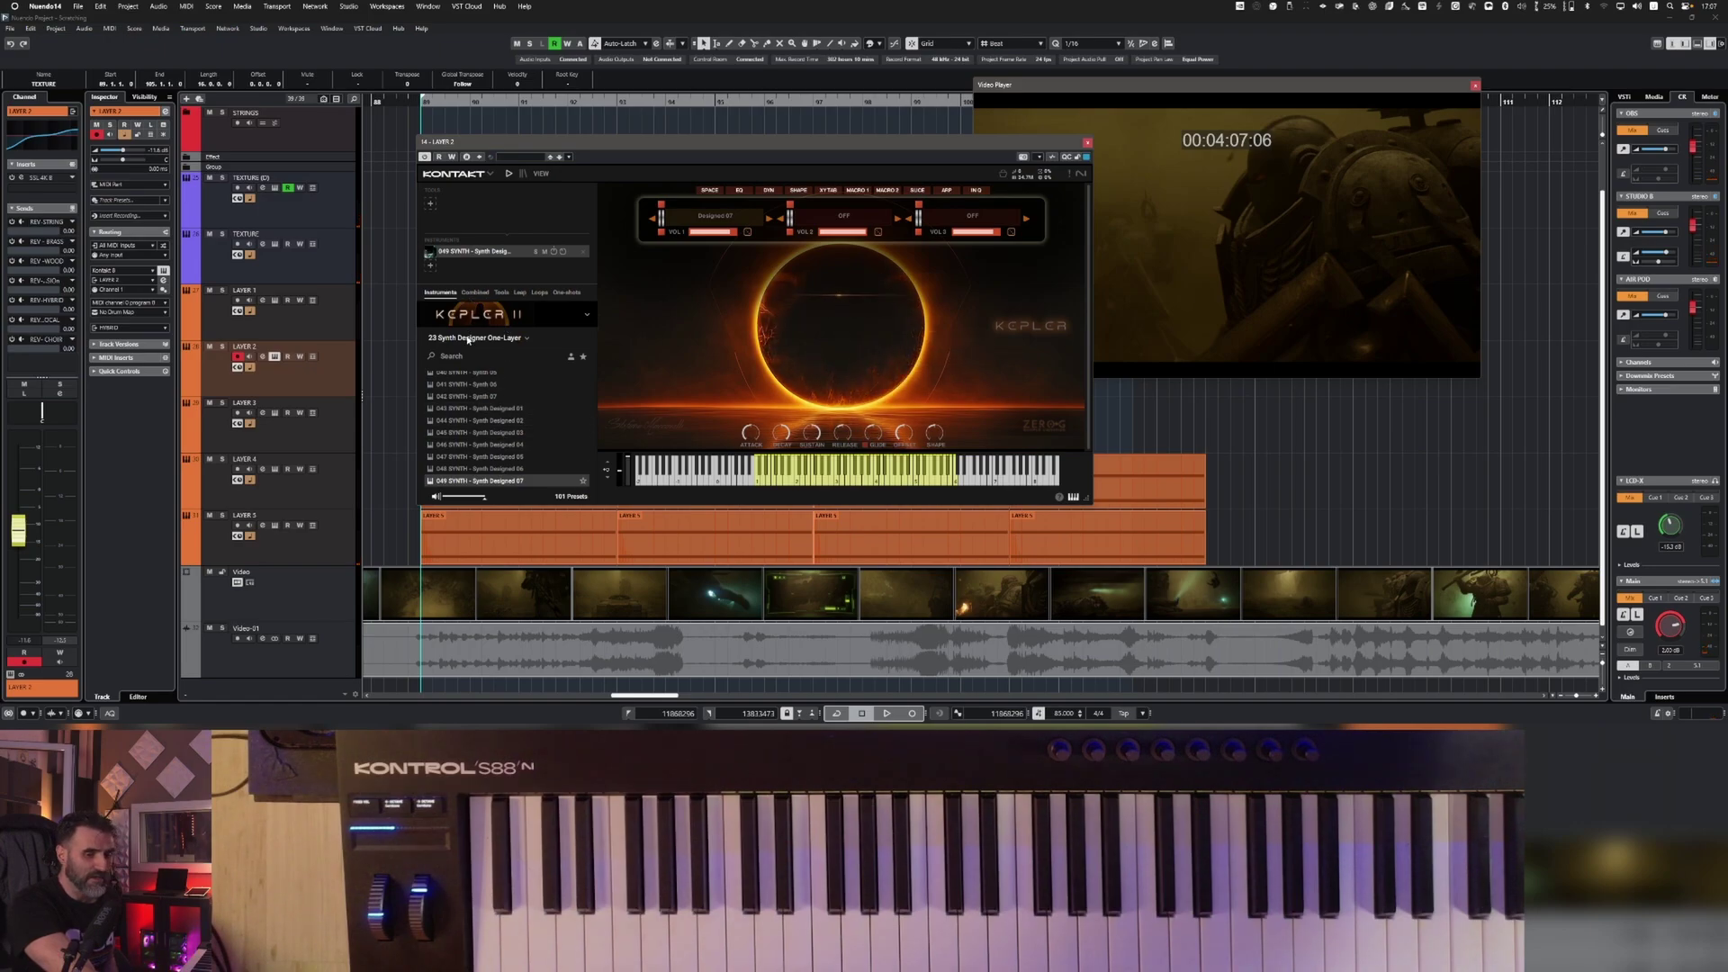
click(468, 340)
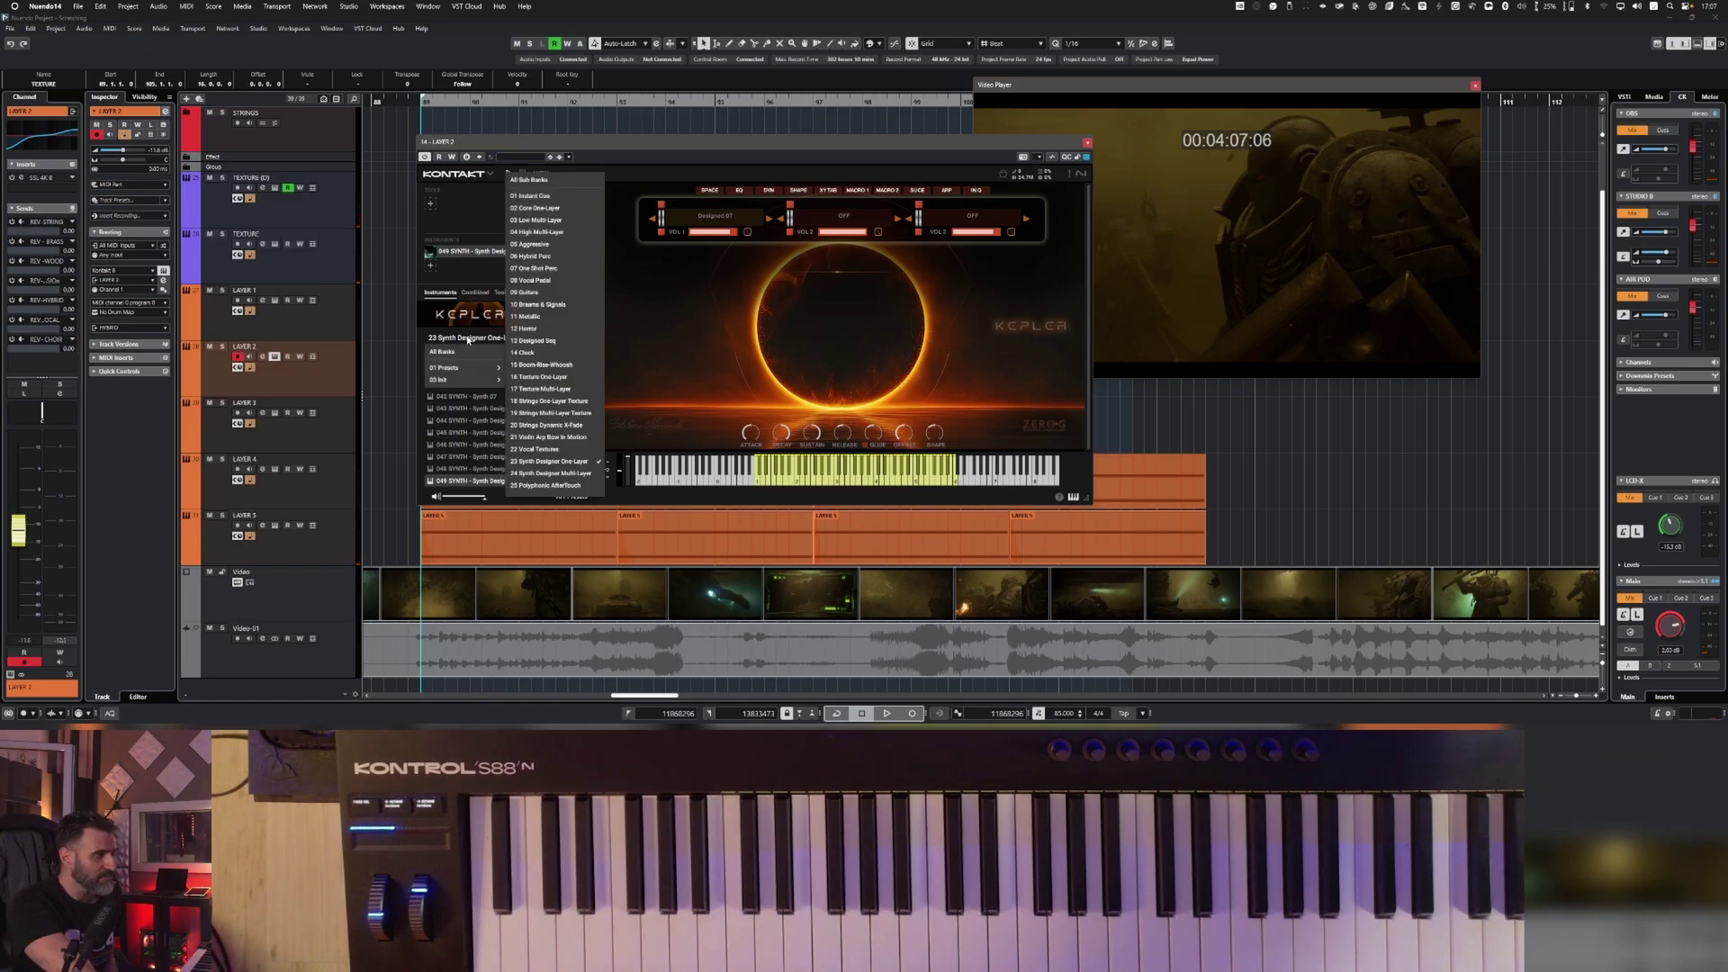
click(542, 256)
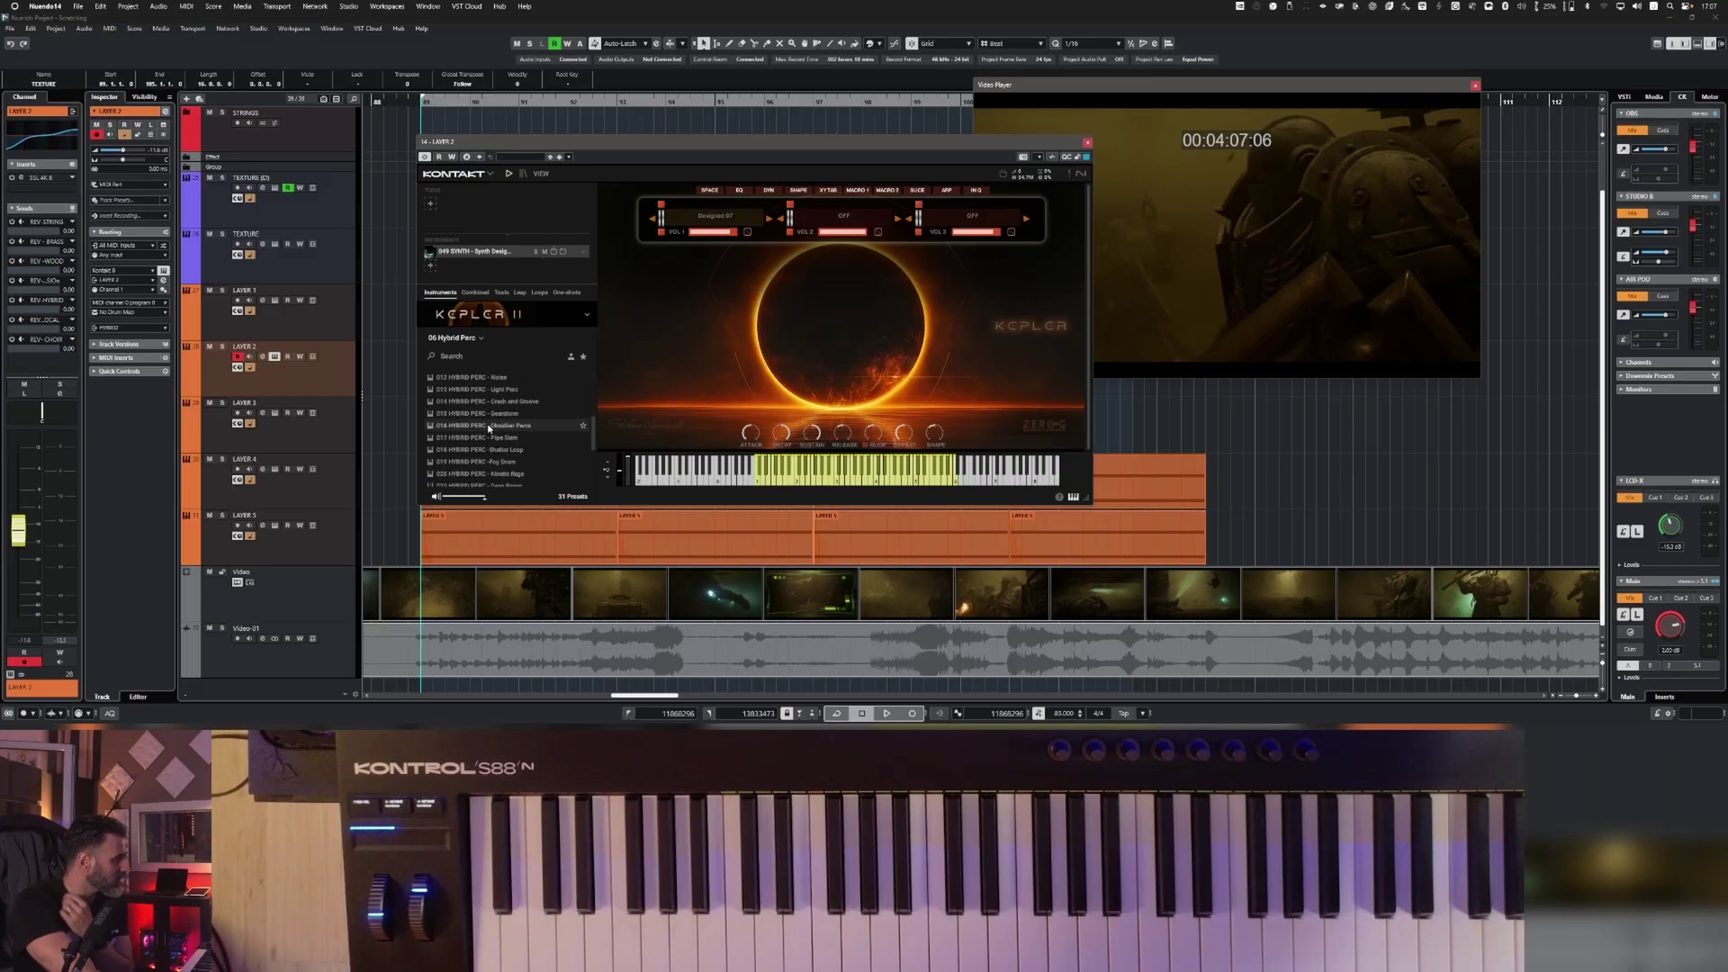
Step: Record a hybrid percussion part on LAYER 2 from bar 88, slightly lower its level, and shift the video window clear of the arrangement
click(369, 94)
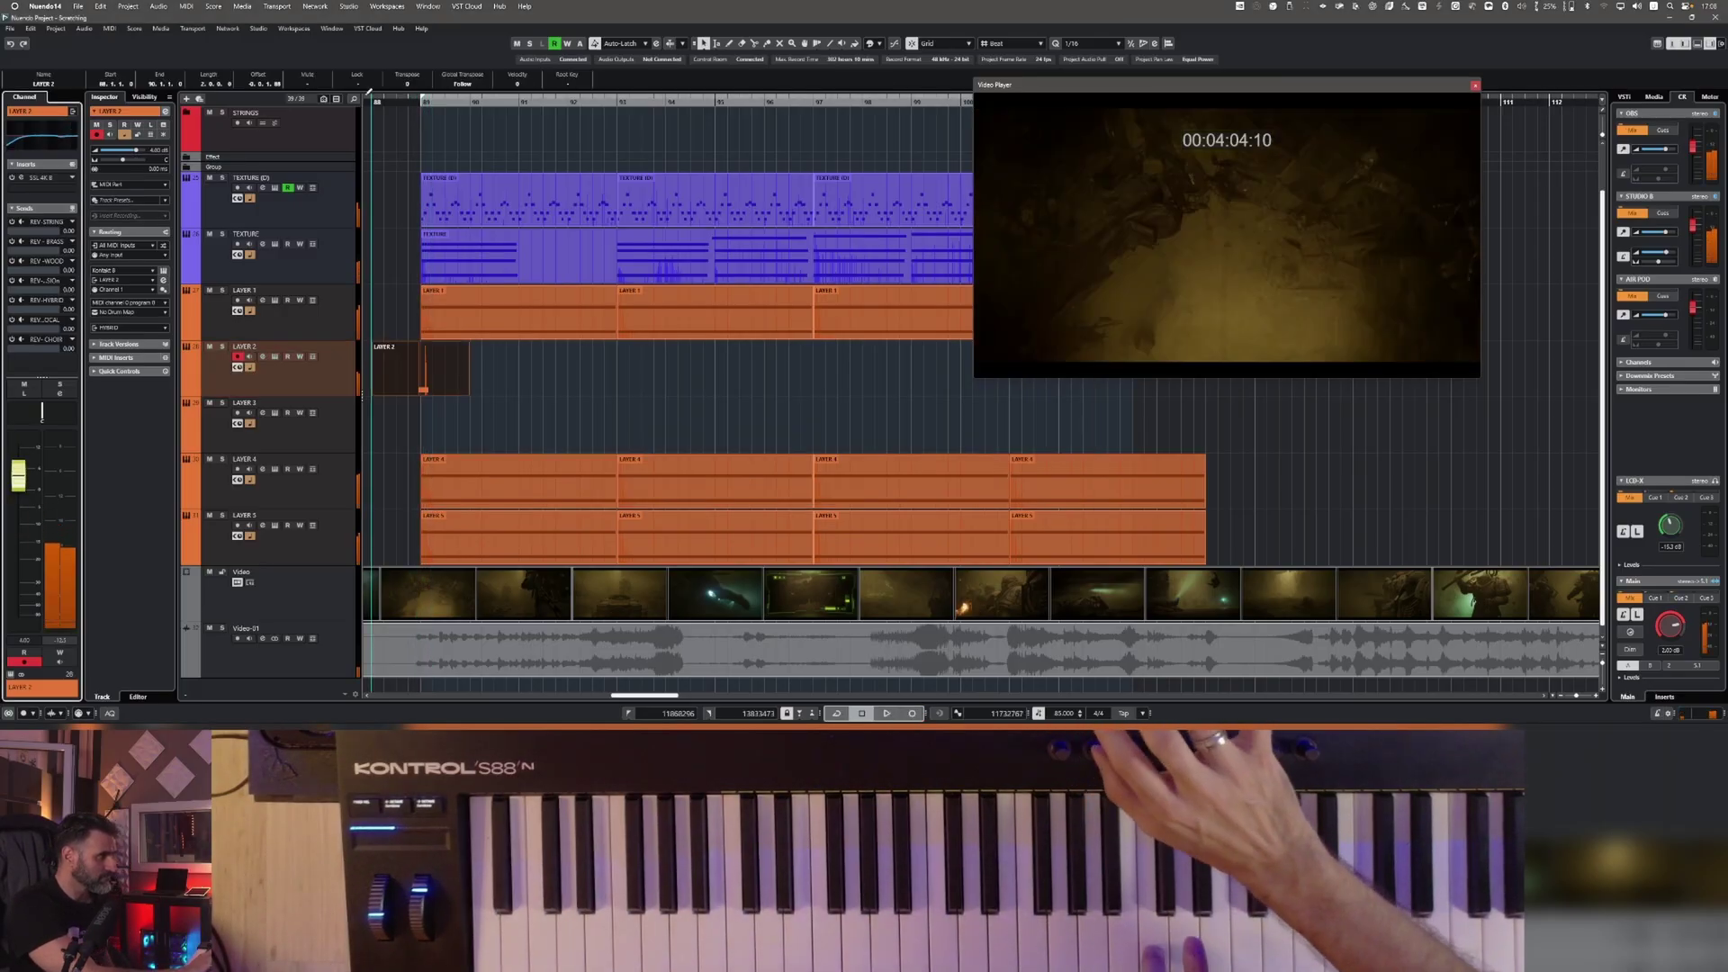
key(KP_Multiply)
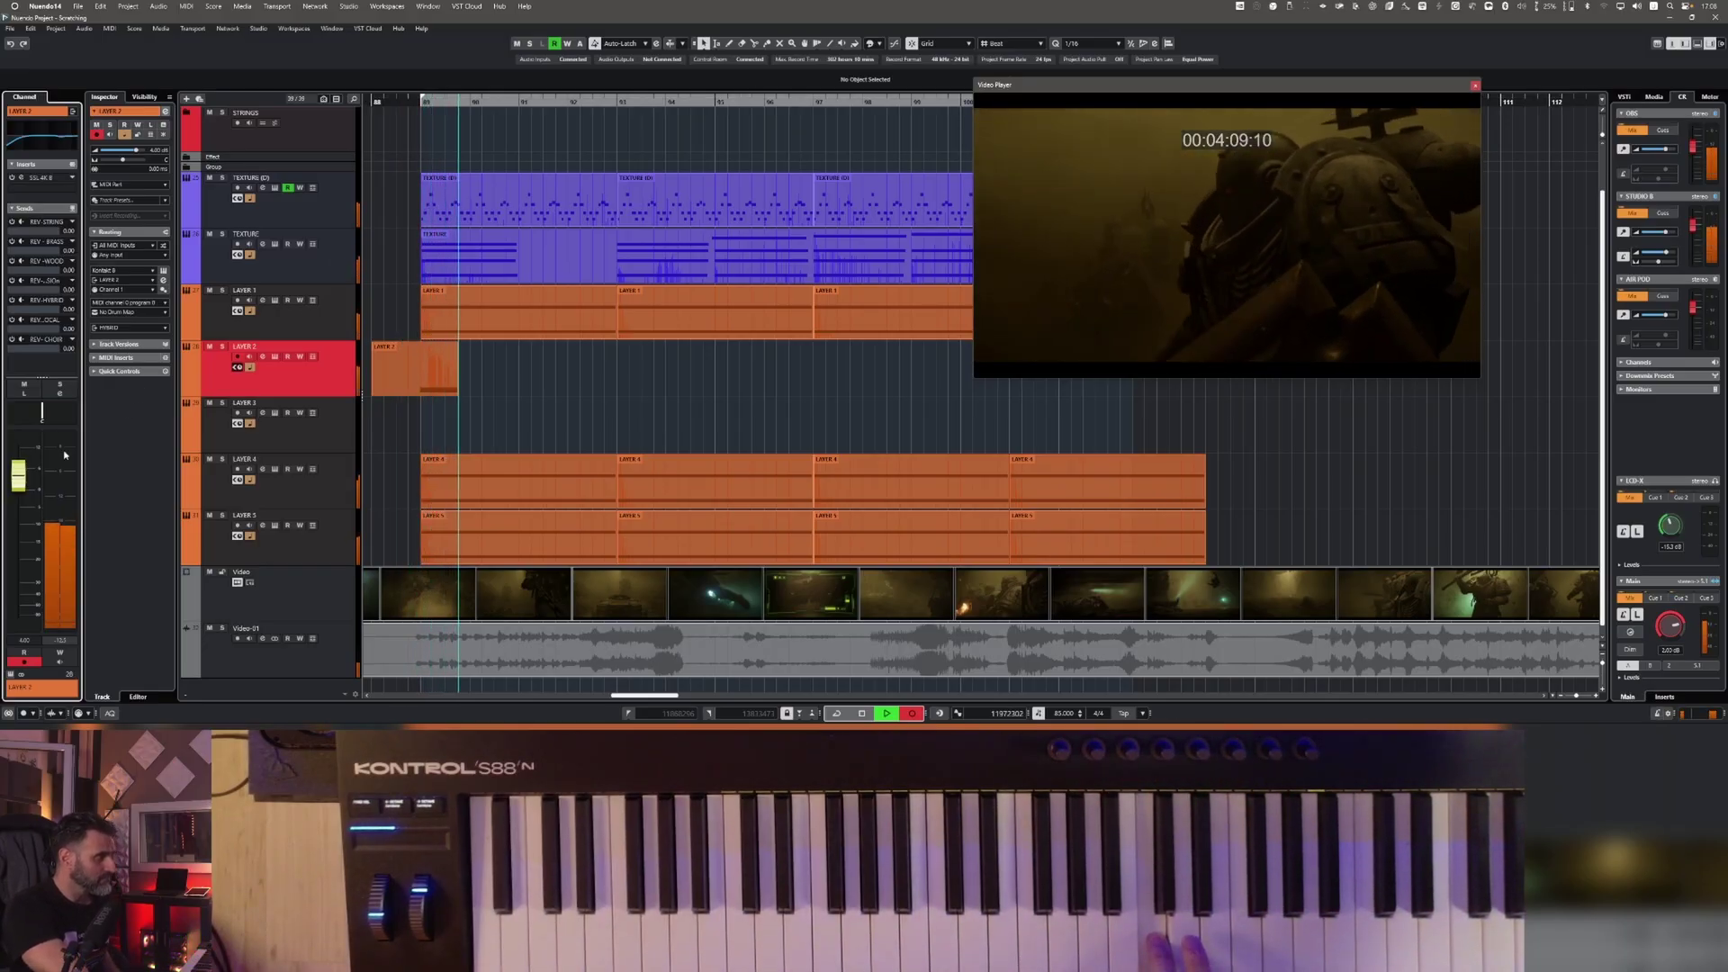
drag(20, 477, 26, 483)
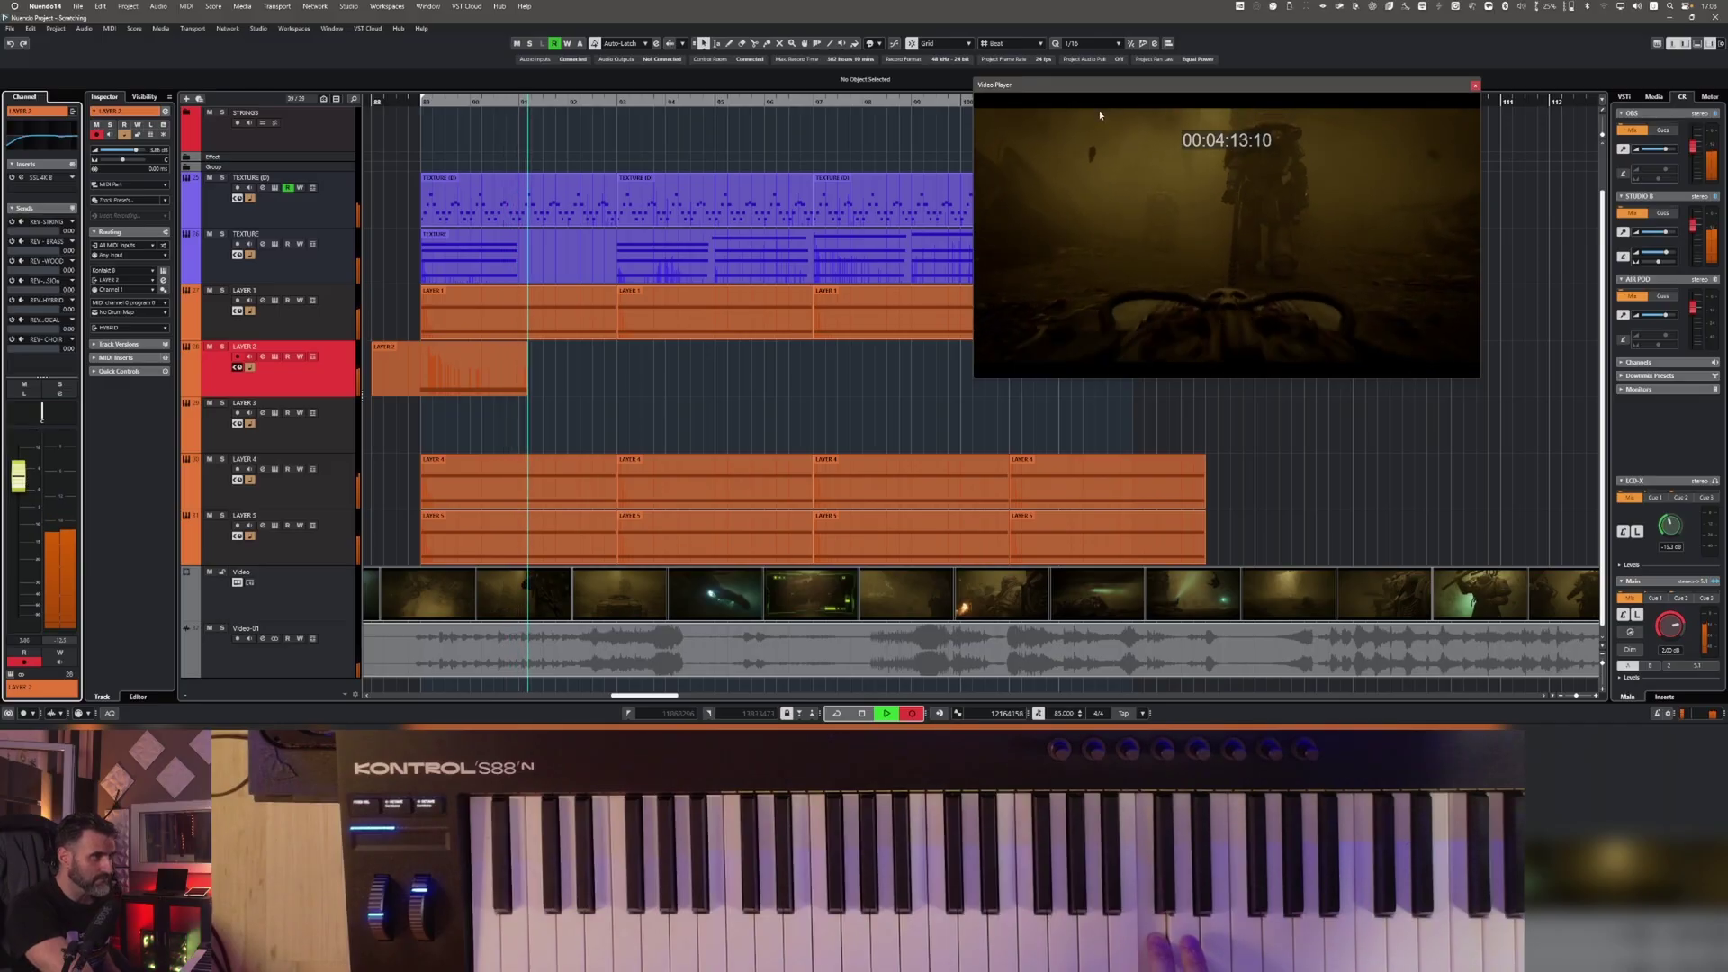
drag(1114, 87, 1216, 91)
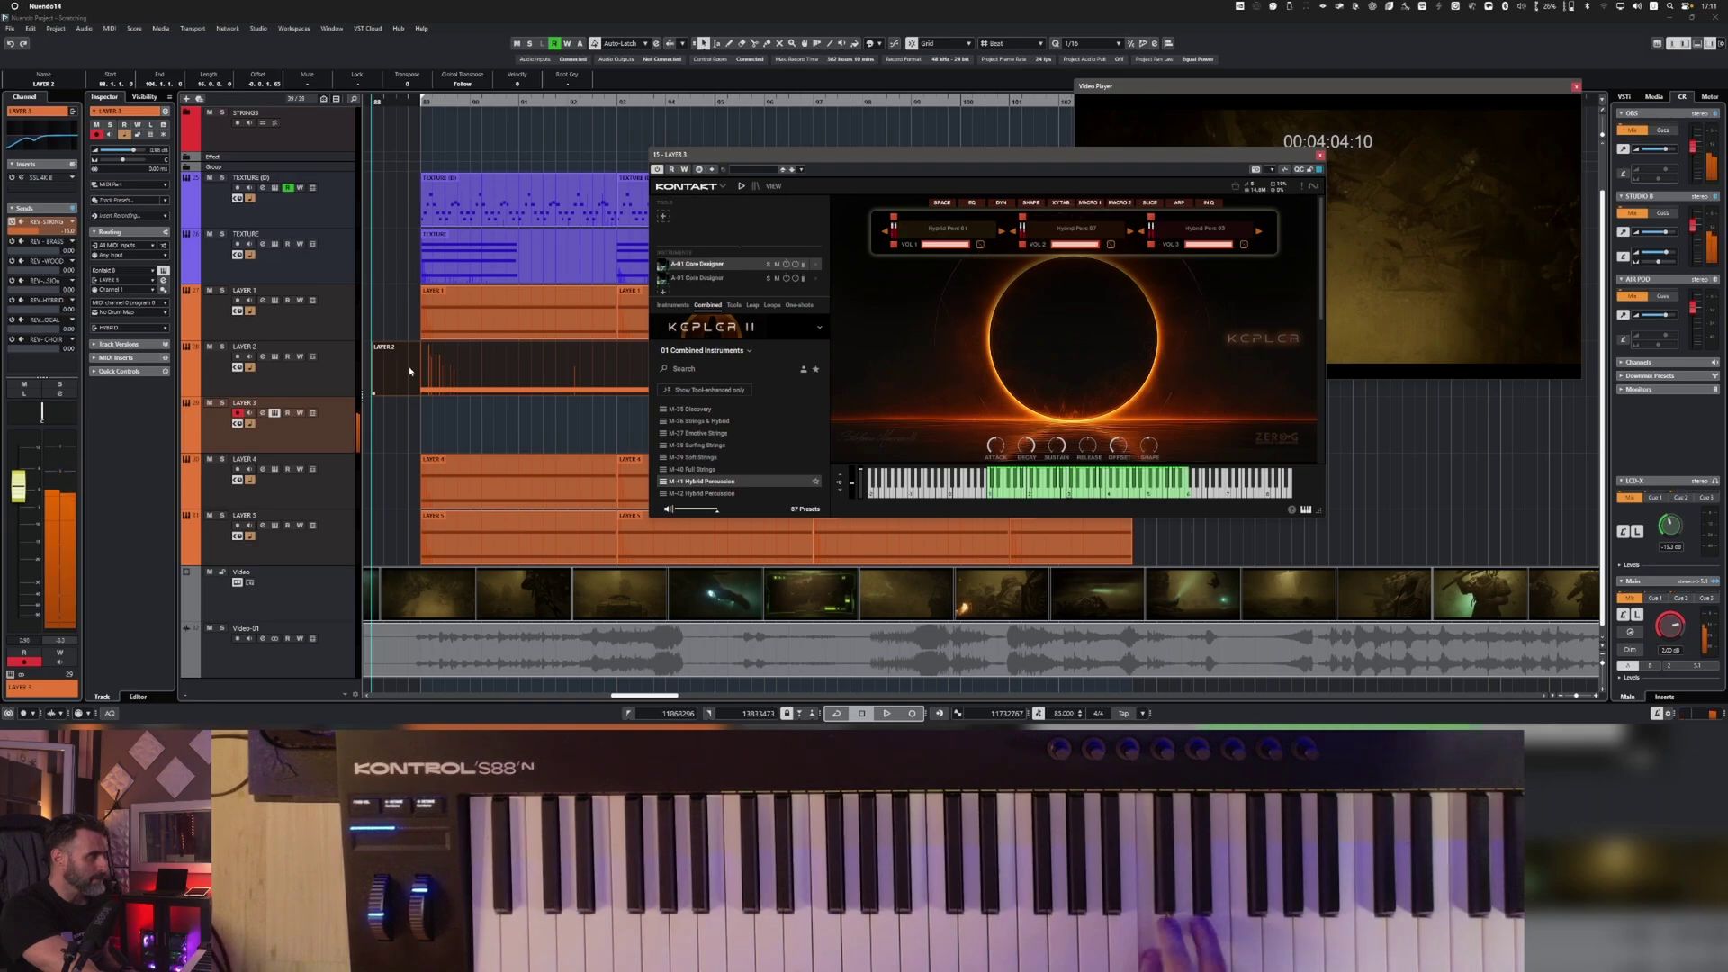
Step: Copy LAYER 2's recorded part onto LAYER 3 and play it through the Hybrid Percussion combined instrument
click(446, 391)
drag(446, 391, 448, 425)
key(space)
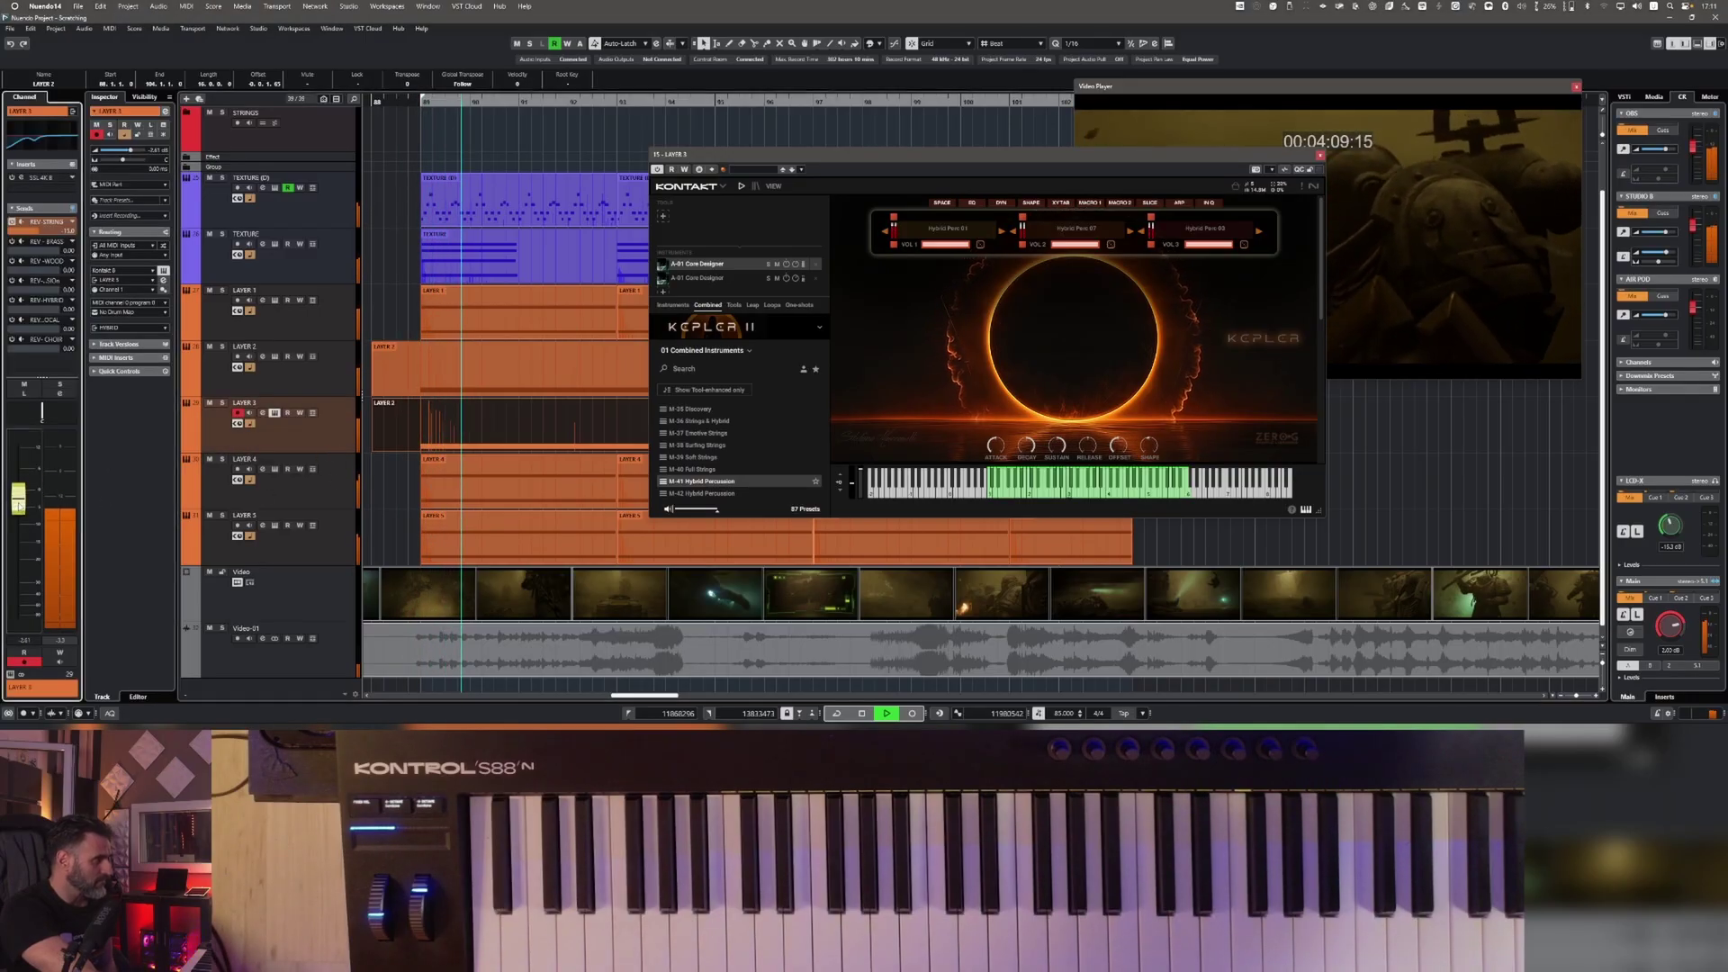
Step: Close LAYER 3's instrument window, disarm the track for recording, and slightly lower its volume during playback
click(1319, 156)
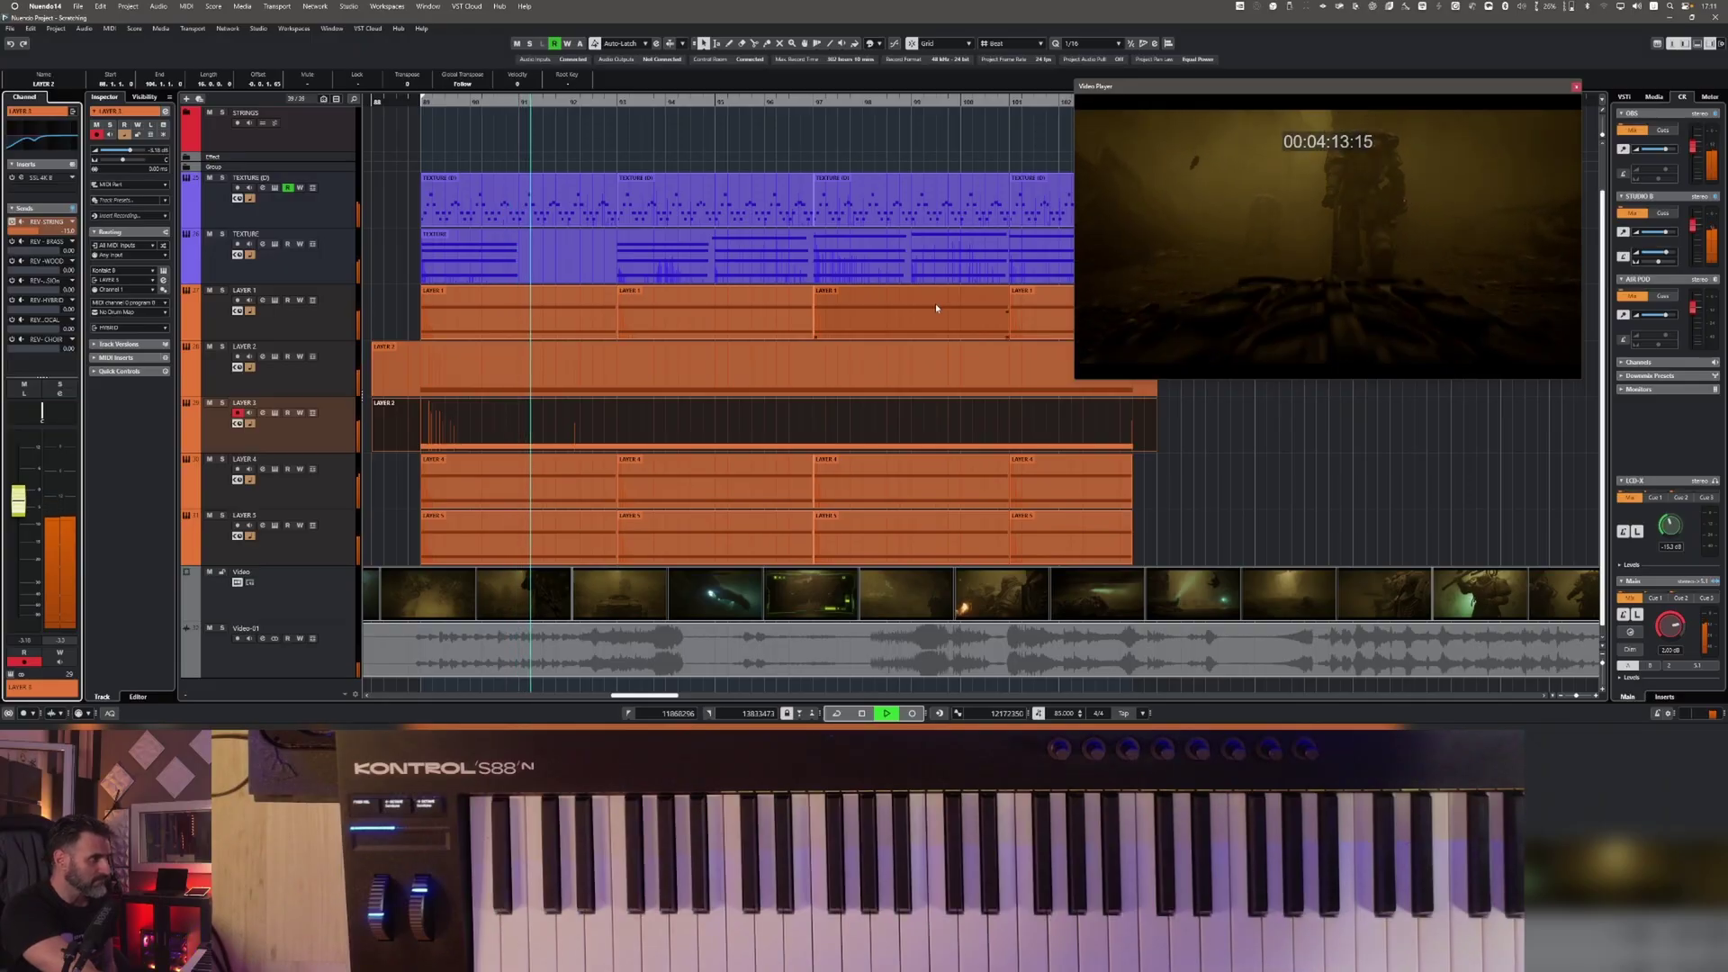
click(237, 412)
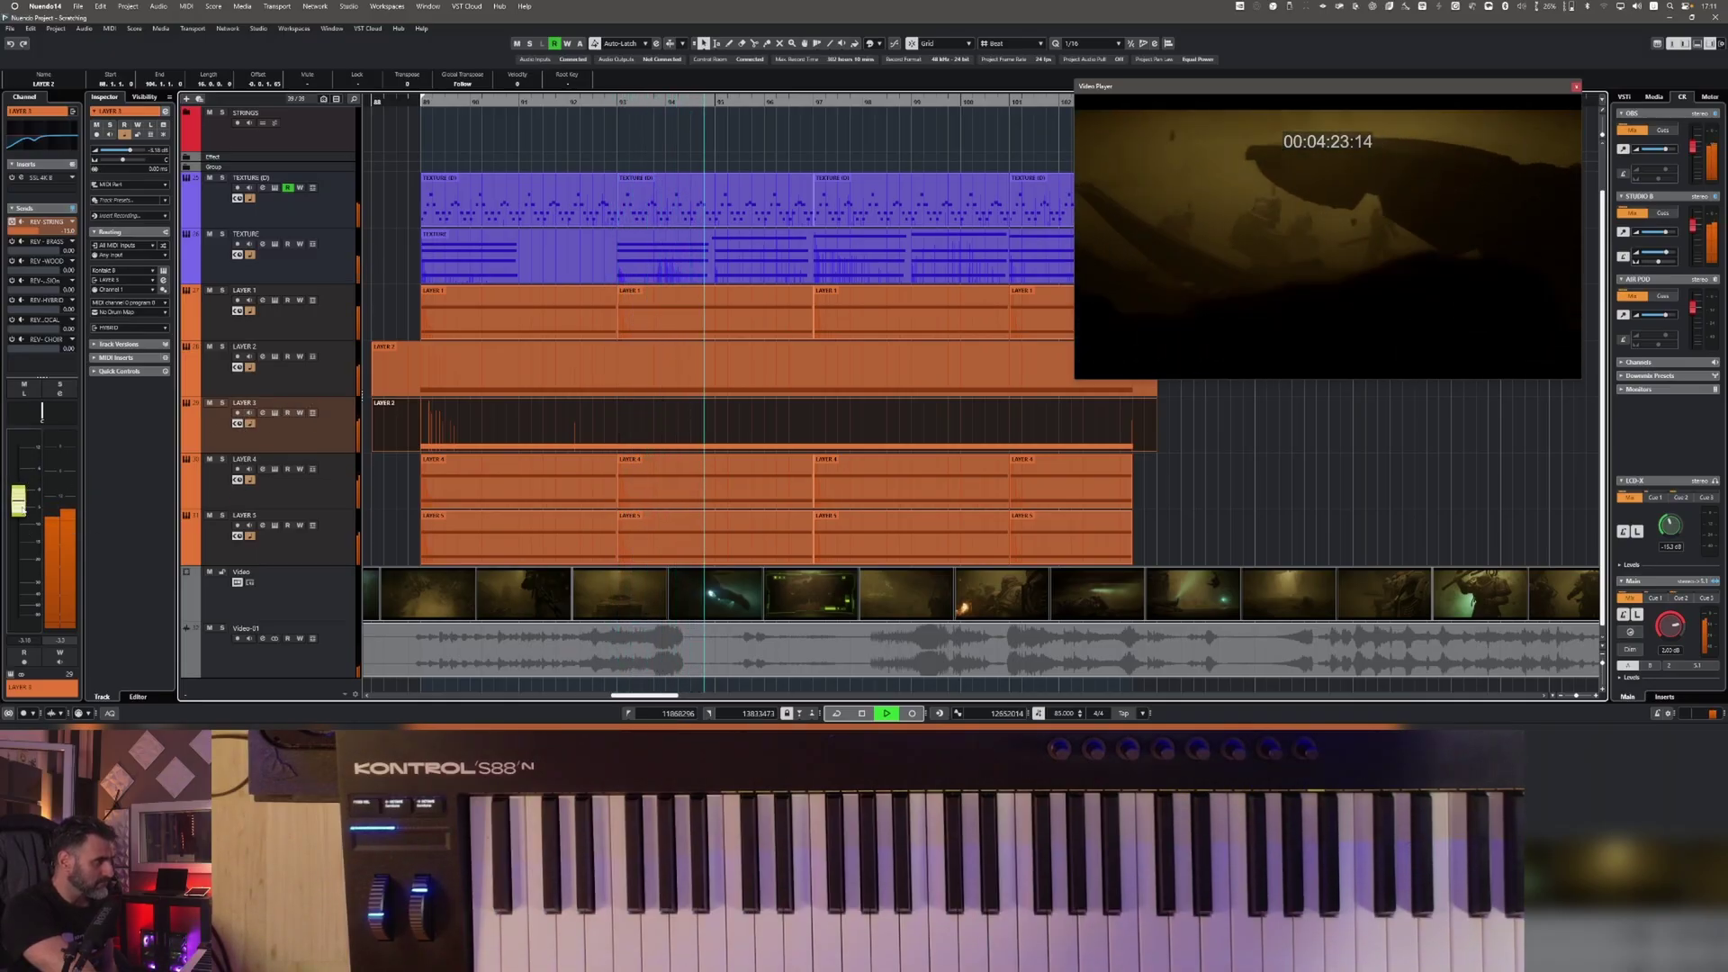
drag(18, 500, 25, 504)
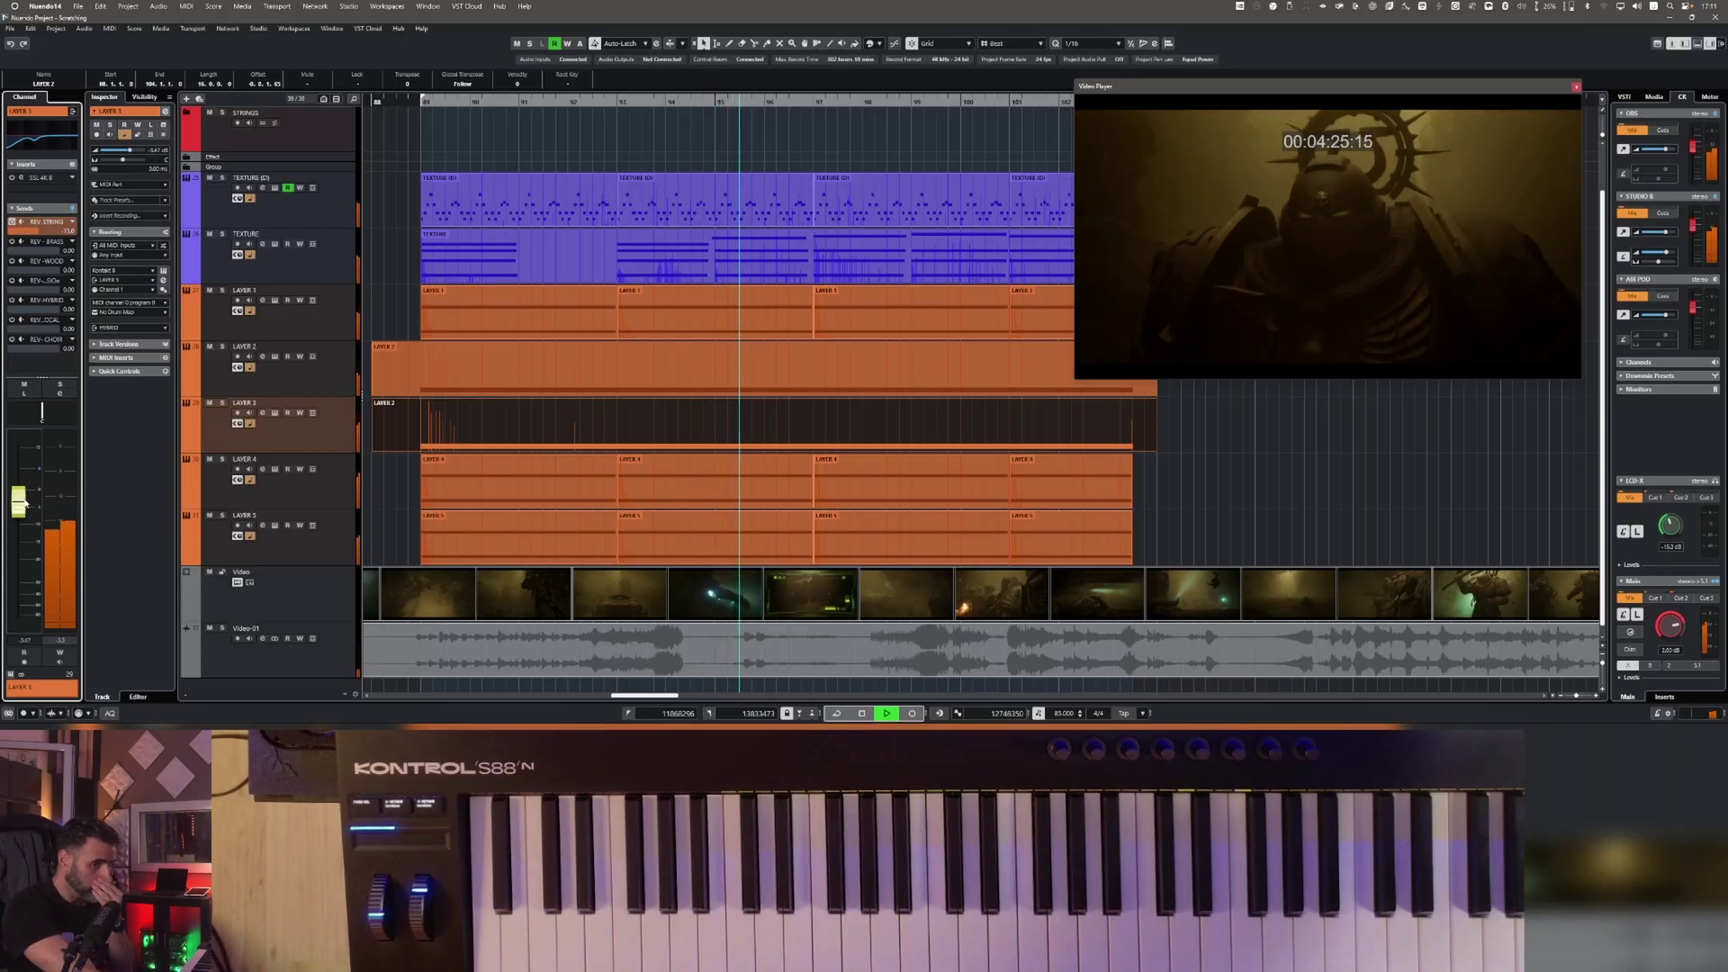
Step: Select the TEXTURE track, raise its volume against the other layers during playback, and stop the cue
click(349, 272)
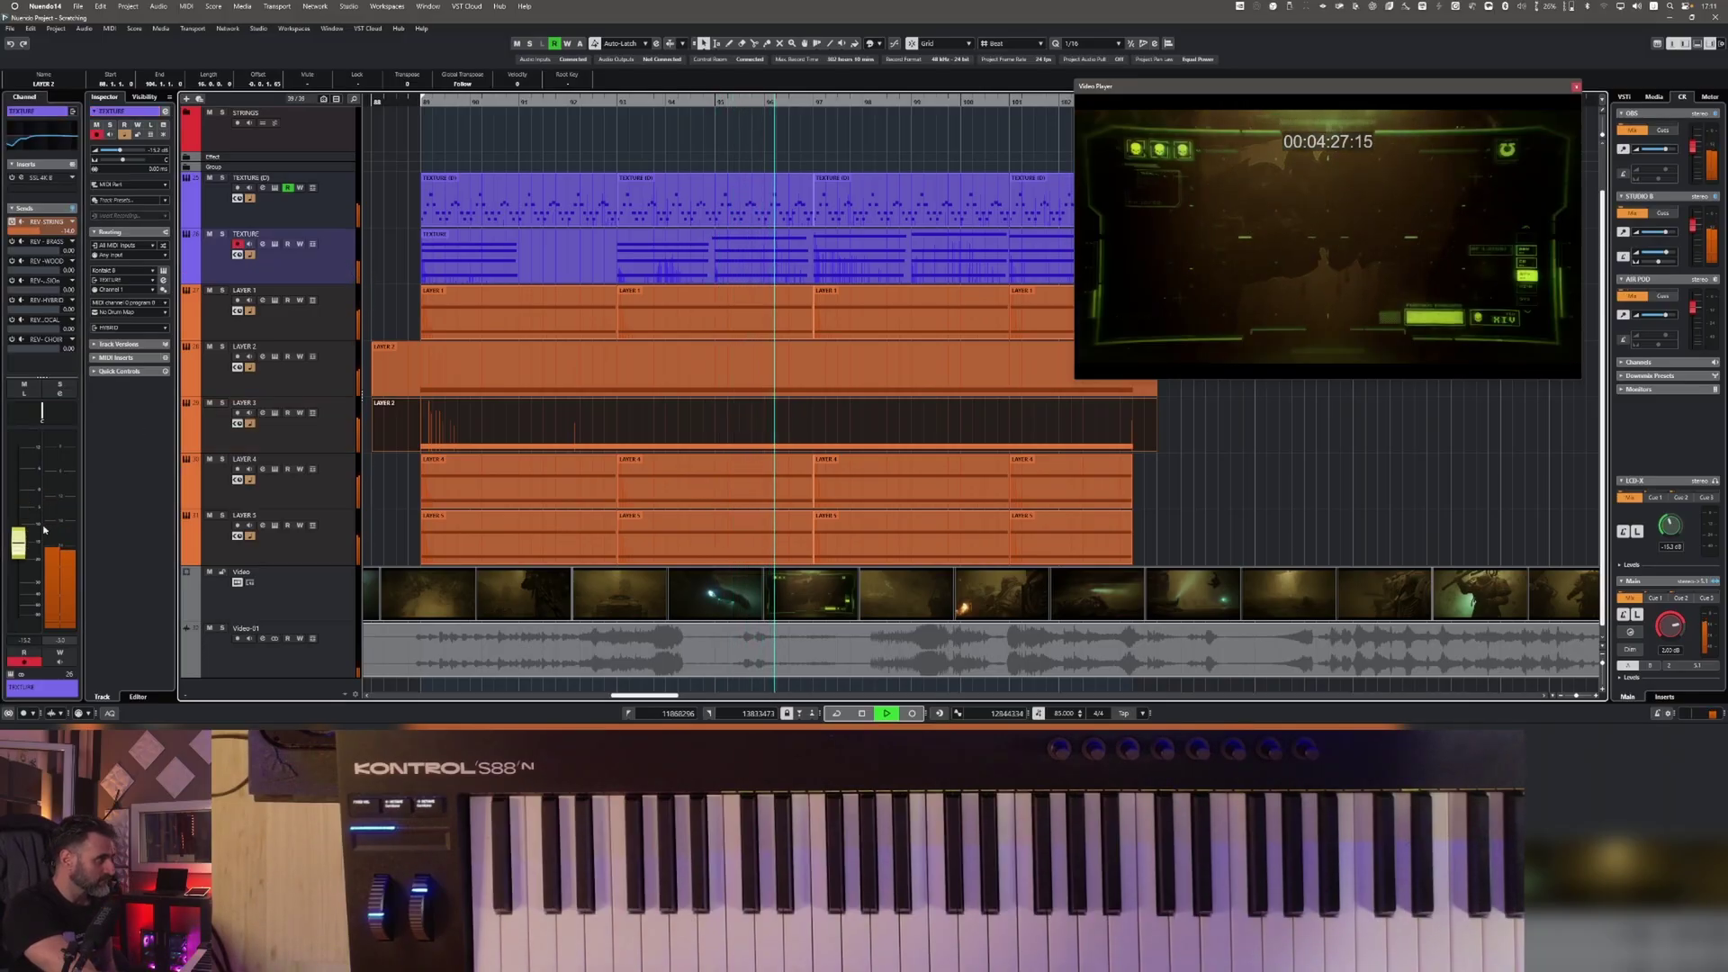
scroll(30, 531, up, 4)
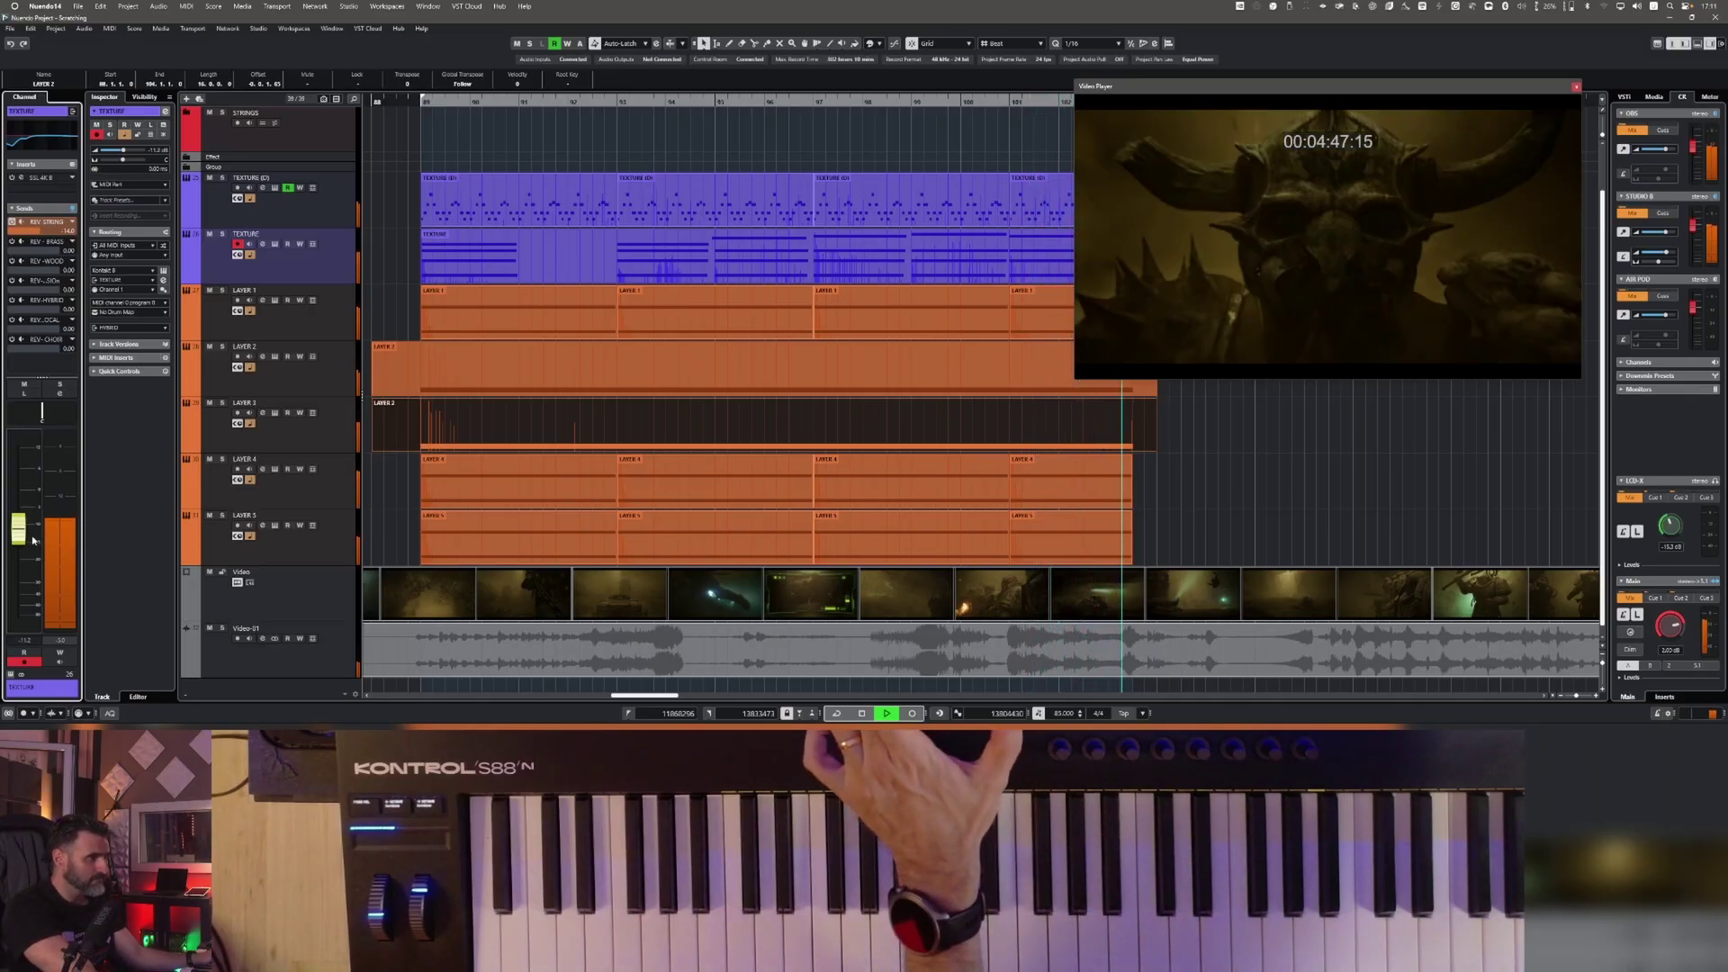
key(space)
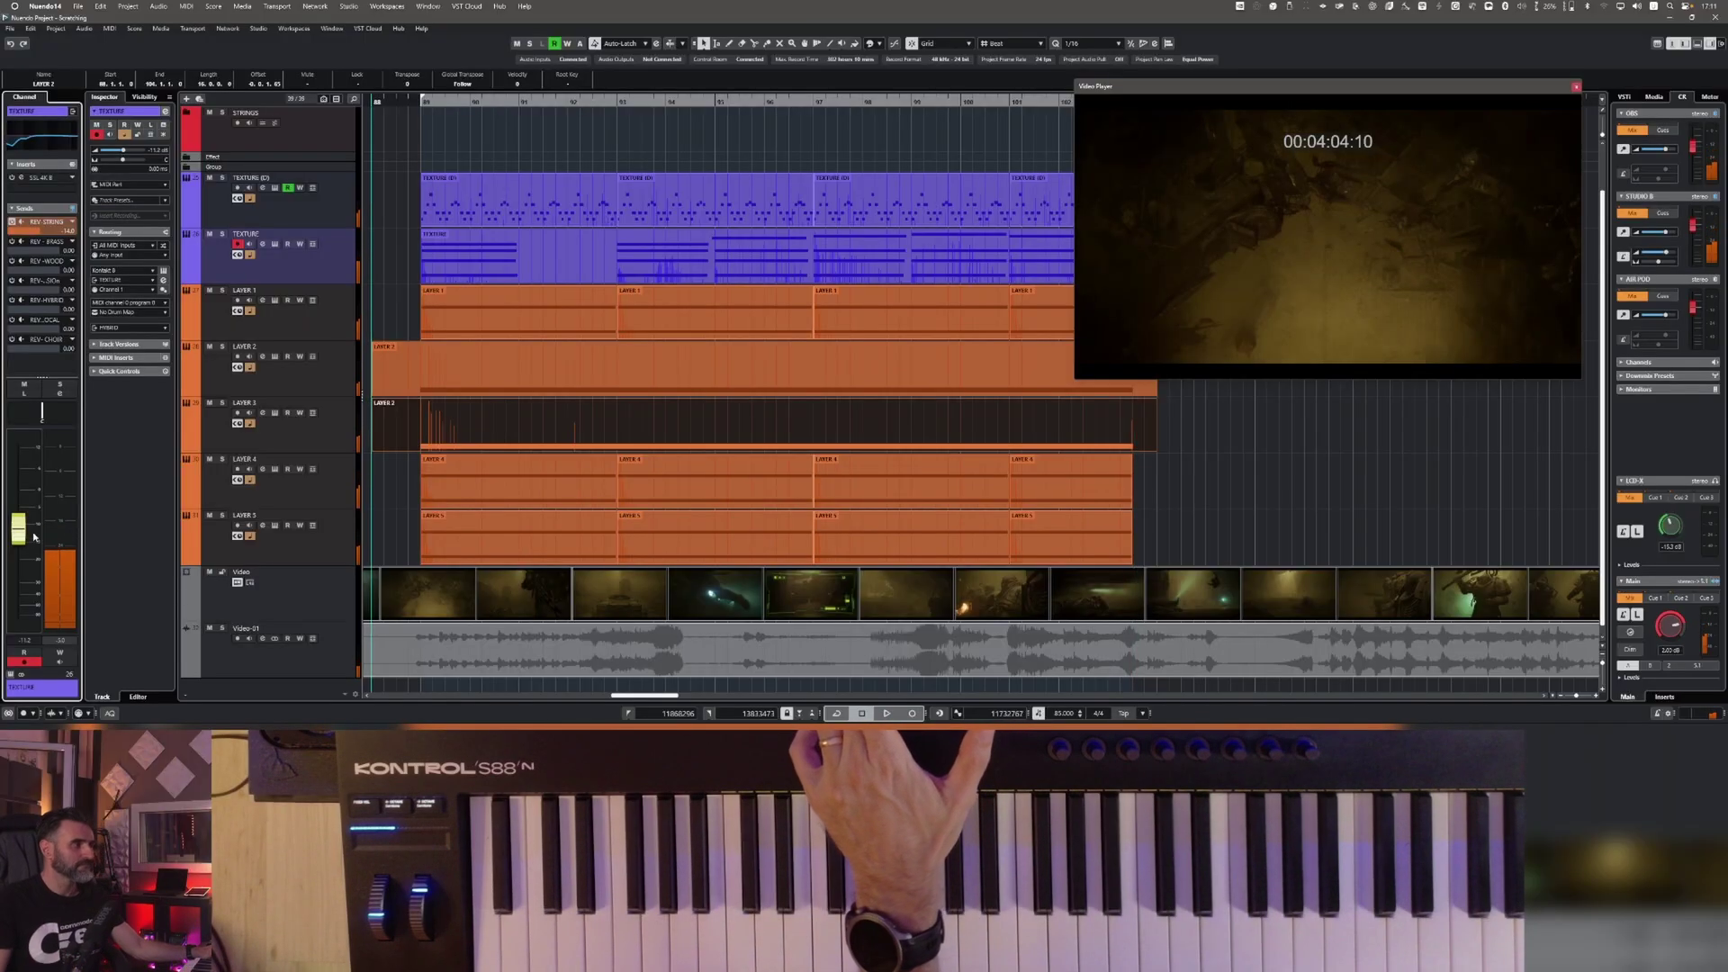
Step: Open LAYER 1's Kepler II instrument to review its Designed Seq preset
click(312, 215)
click(336, 268)
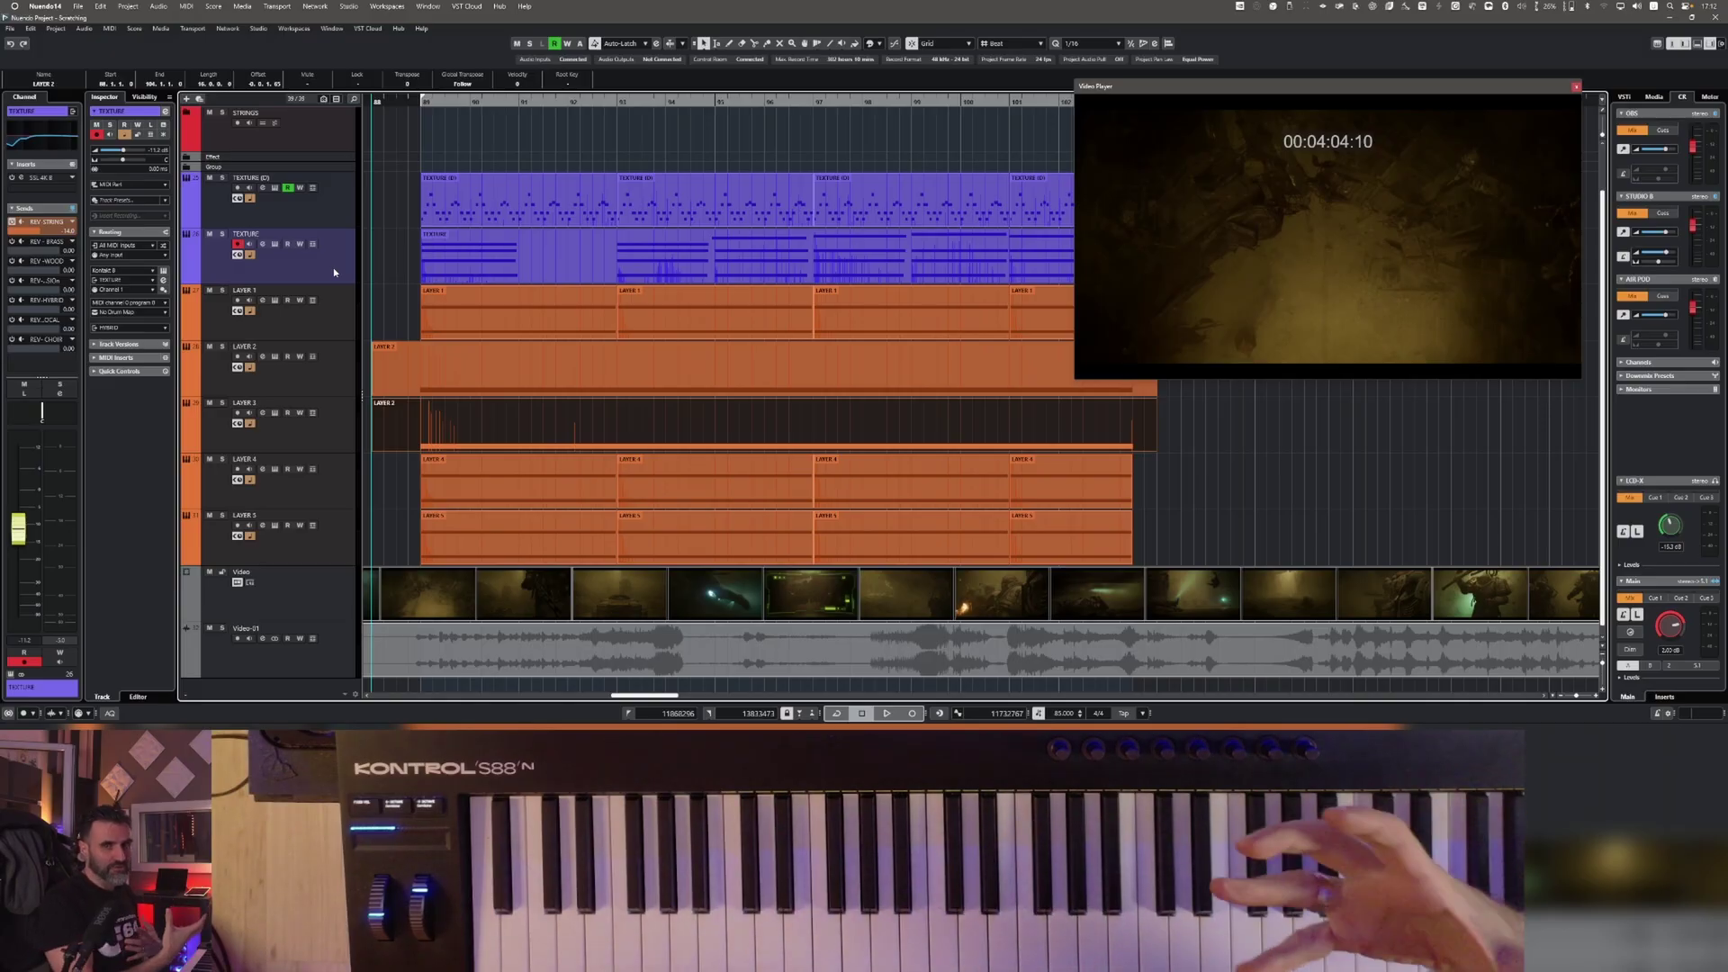
click(275, 302)
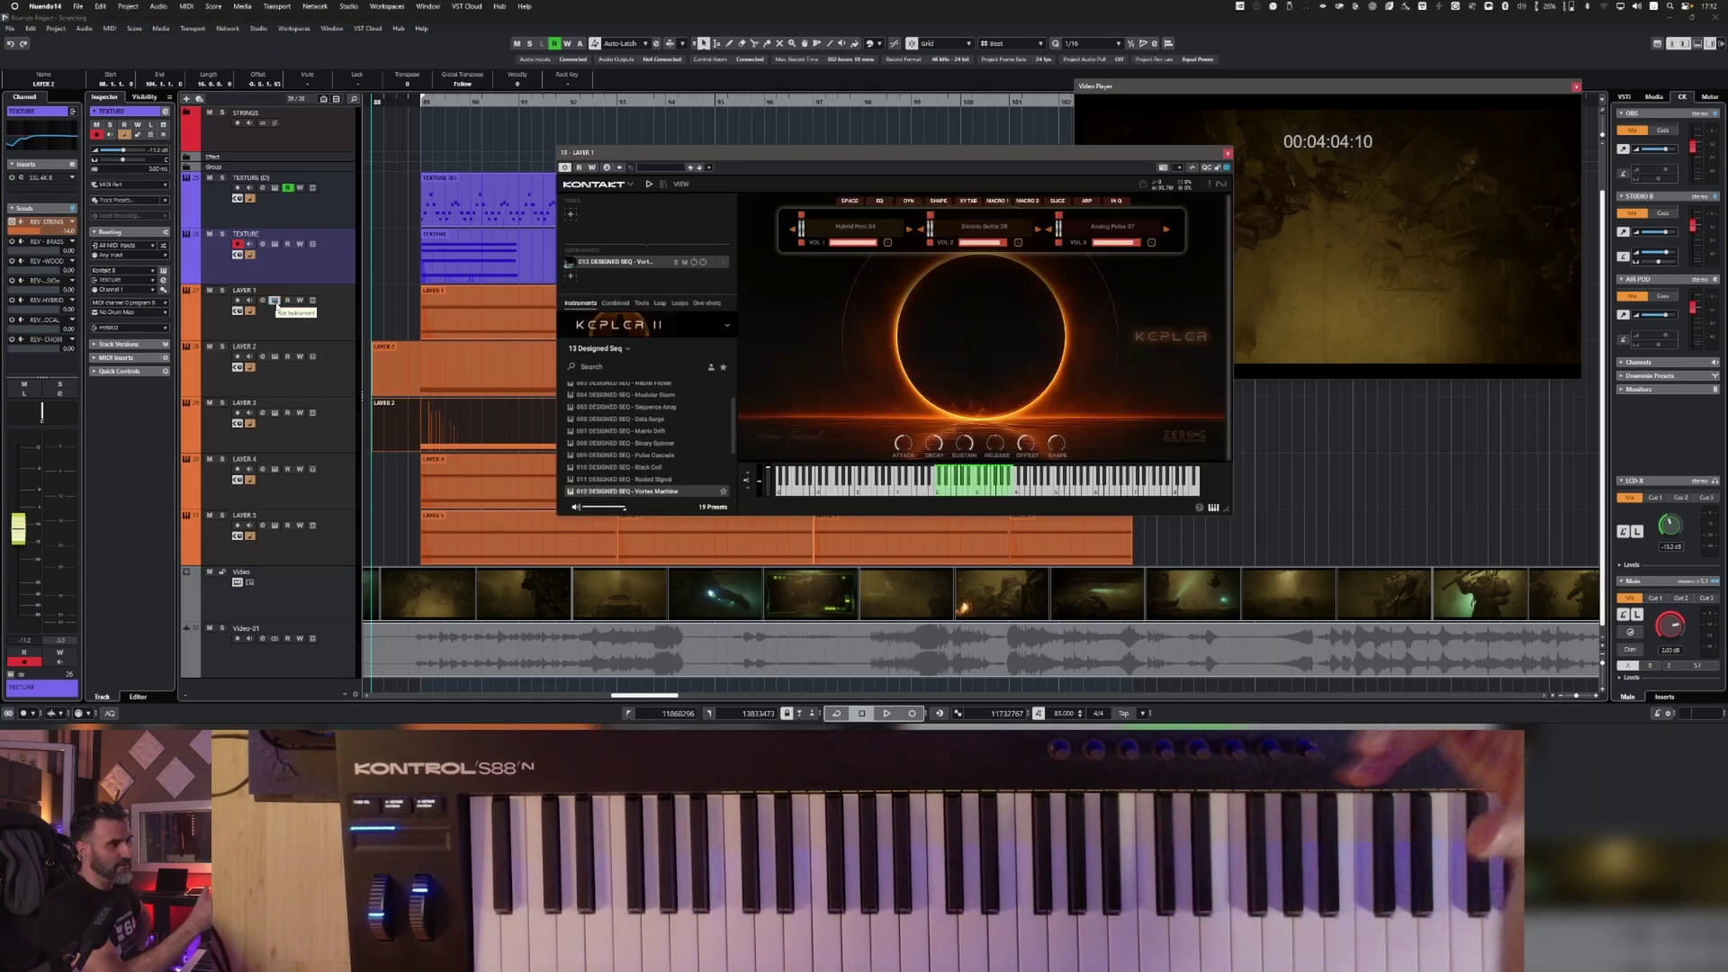